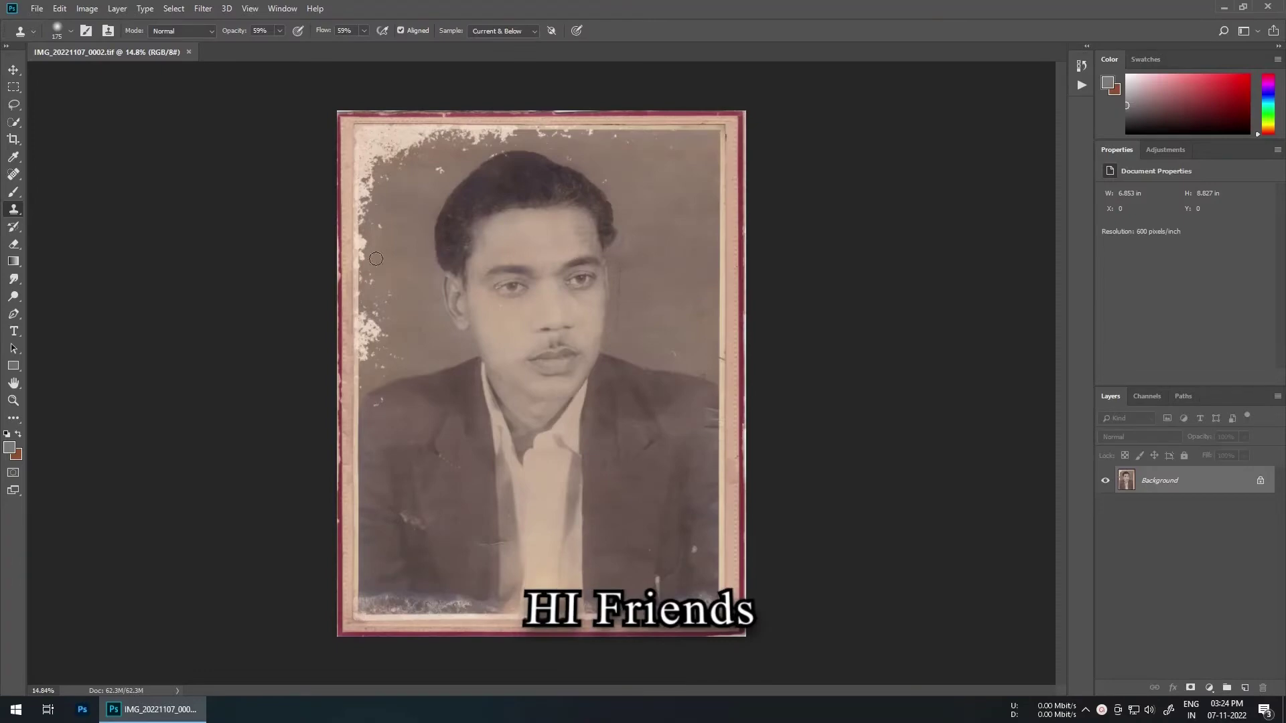
click(1244, 687)
scroll(541, 276, up, 5)
key(Delete)
scroll(699, 392, up, 1)
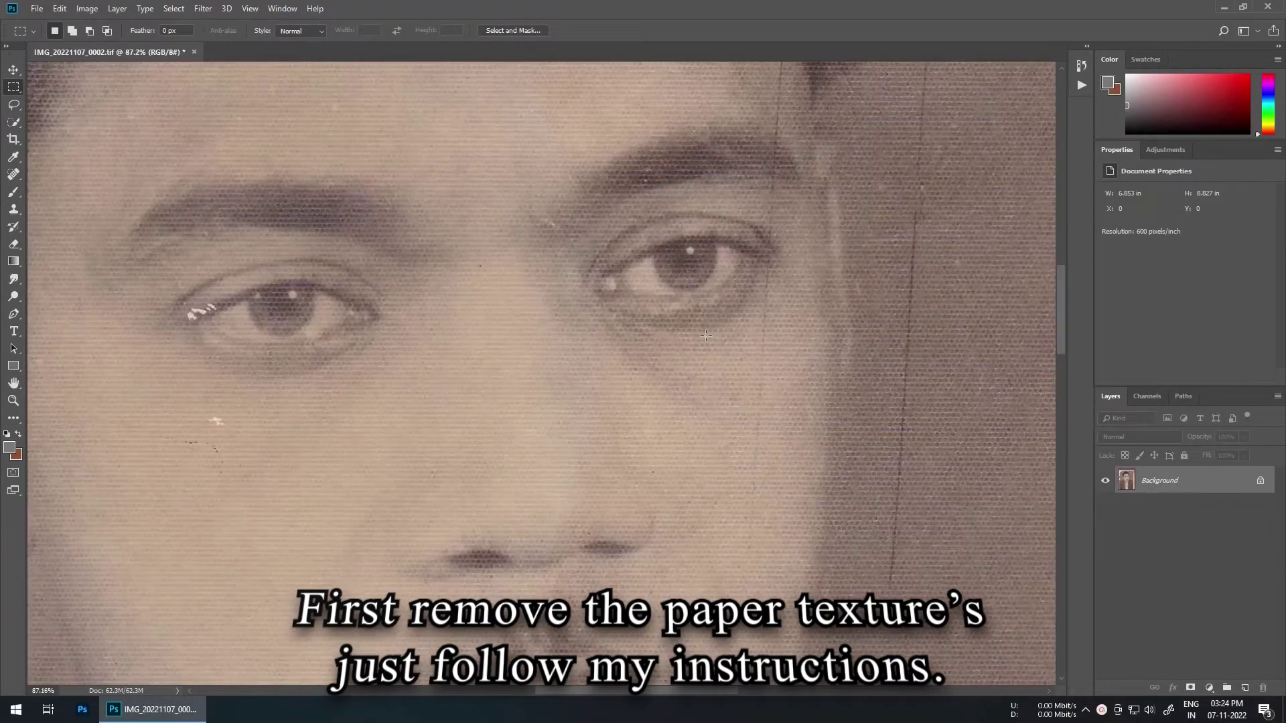
- Run the grayscale 1 – NORMAL suppression action from the Pattern Suppressor v2 set and continue past its messages
click(1081, 85)
click(963, 132)
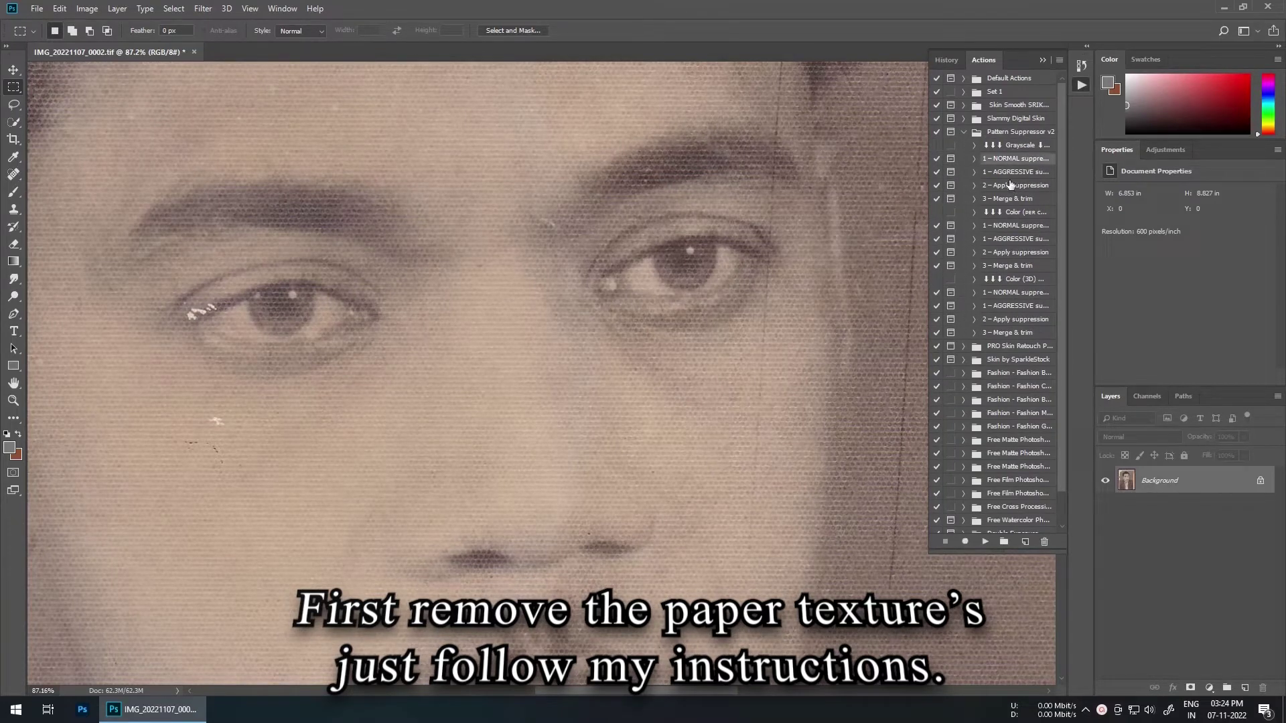
click(984, 541)
click(760, 347)
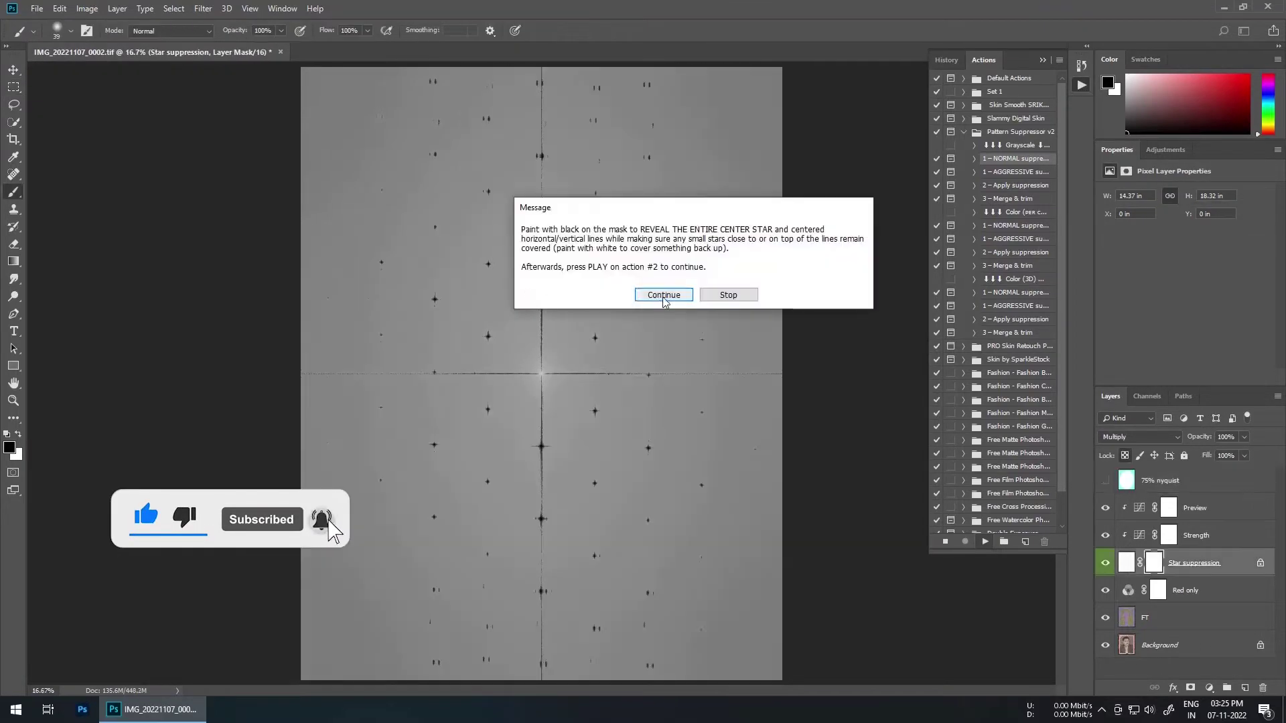
click(660, 295)
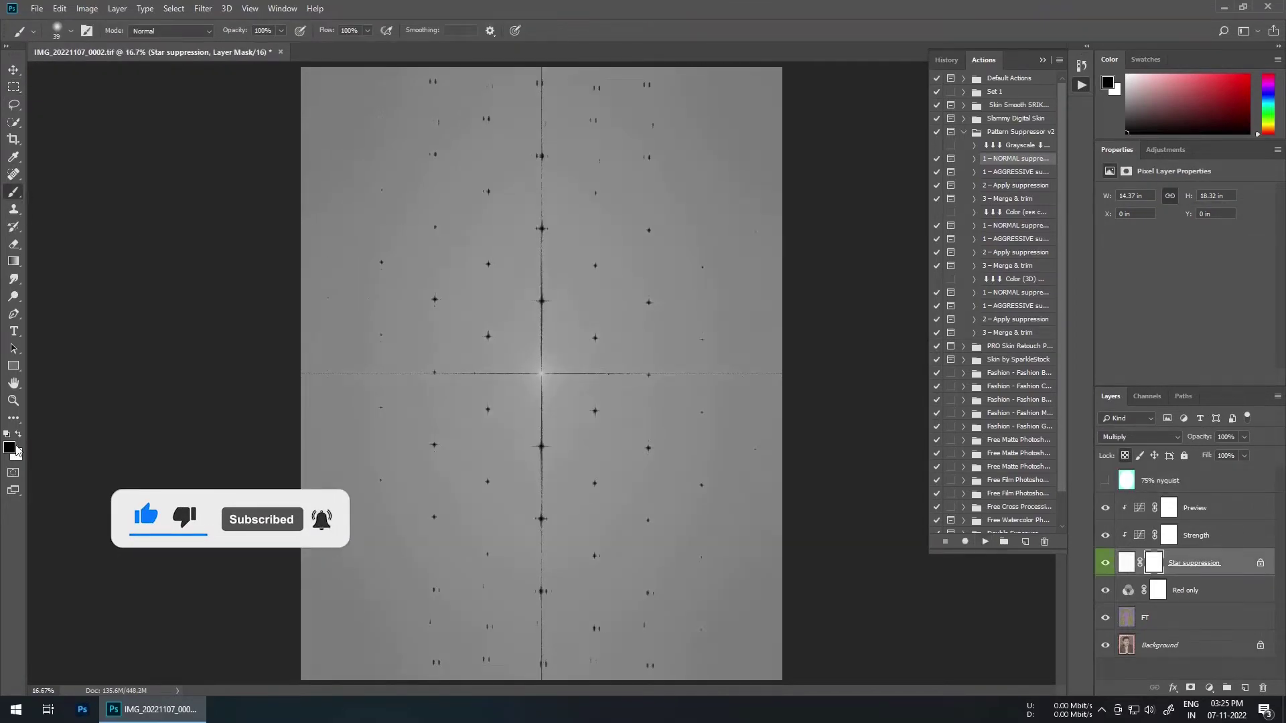
- Paint with black on the Star suppression mask over the centre star and the centred horizontal and vertical lines
scroll(301, 375, up, 8)
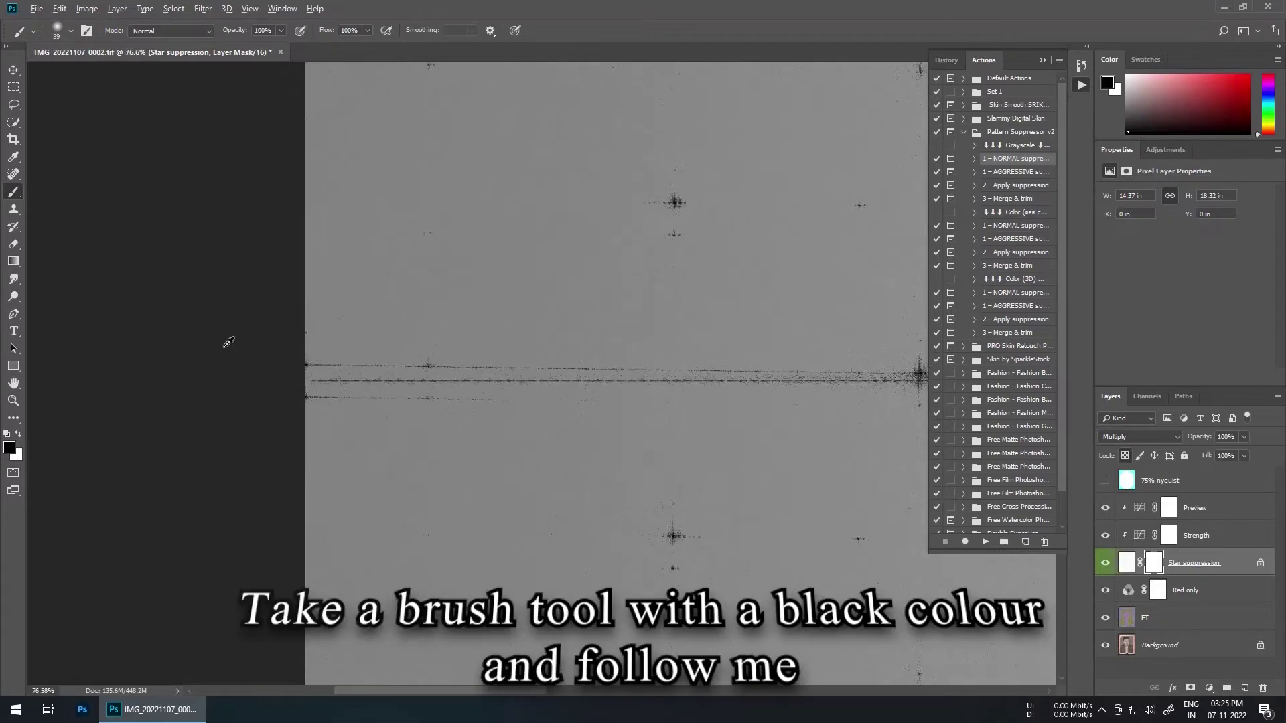
scroll(226, 350, down, 7)
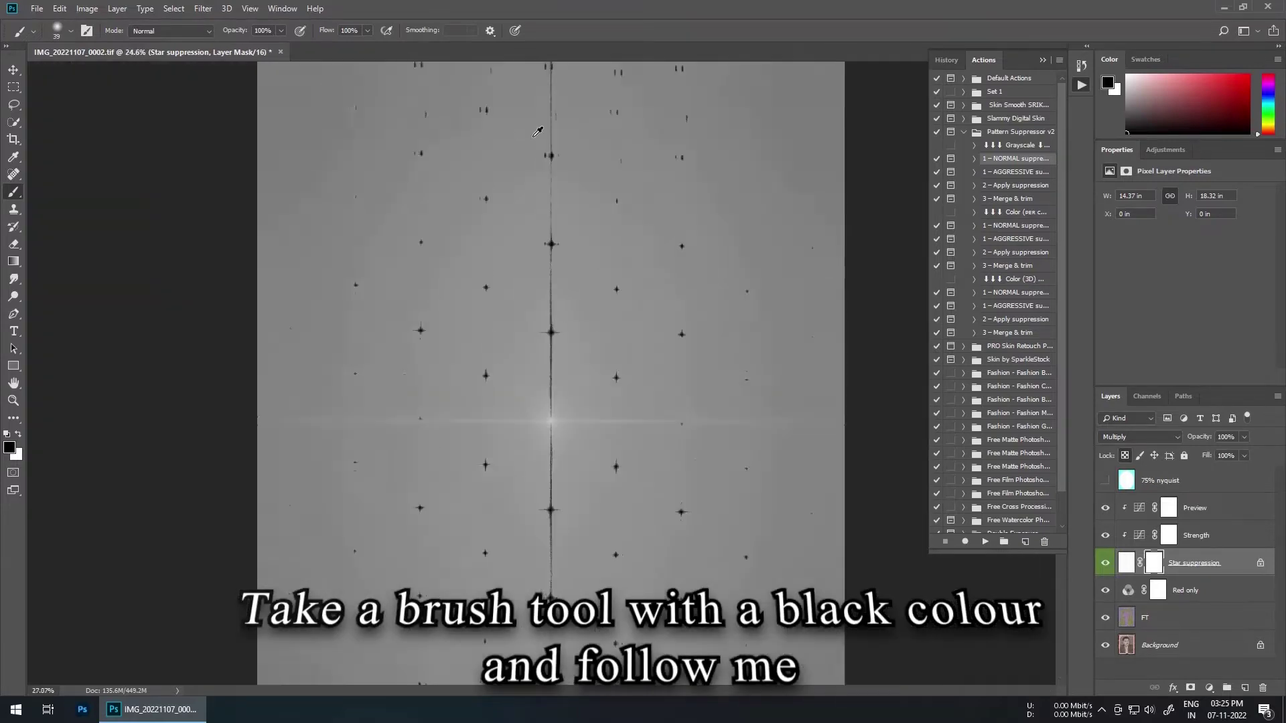
scroll(520, 132, up, 2)
drag(520, 132, 486, 436)
scroll(532, 321, up, 4)
drag(501, 307, 509, 307)
click(509, 308)
scroll(480, 324, down, 5)
mouse_move(542, 490)
mouse_down()
mouse_move(525, 395)
mouse_move(497, 559)
mouse_up()
scroll(469, 396, up, 4)
shift+click(460, 396)
scroll(464, 392, down, 5)
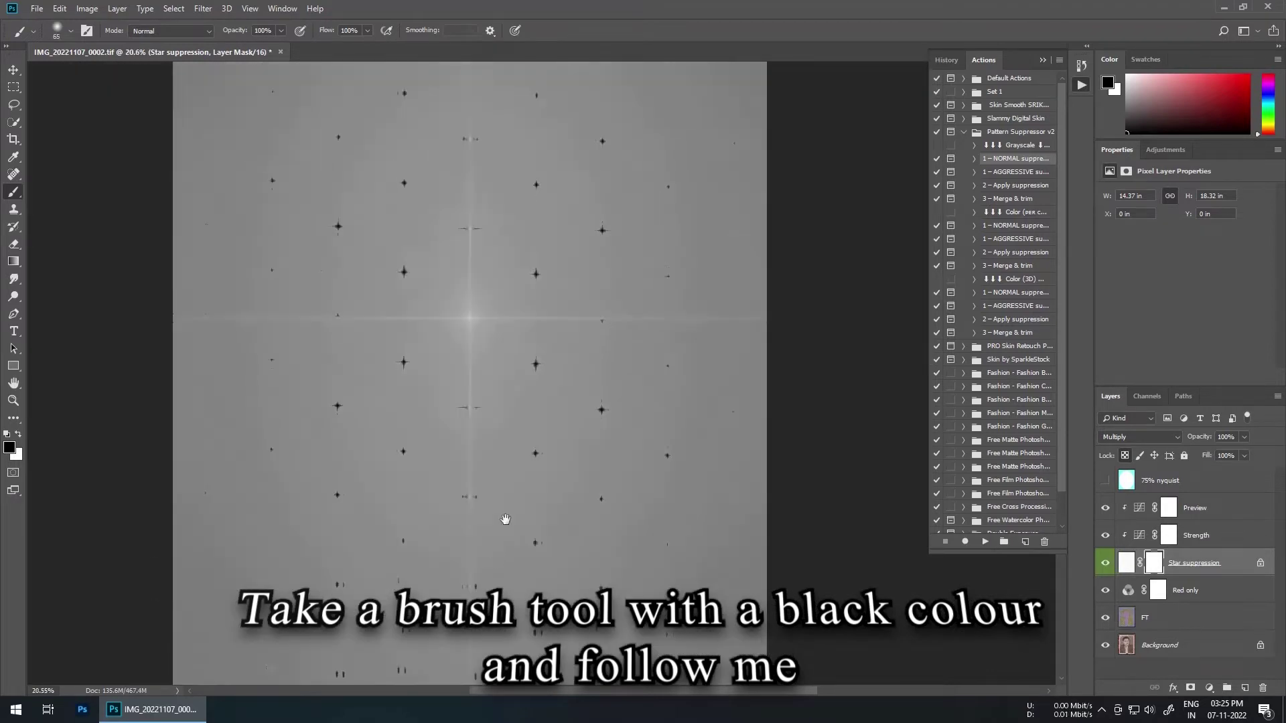
- Paint with white on the Star suppression mask to cover the small stars lying on the centre lines again
scroll(499, 303, up, 3)
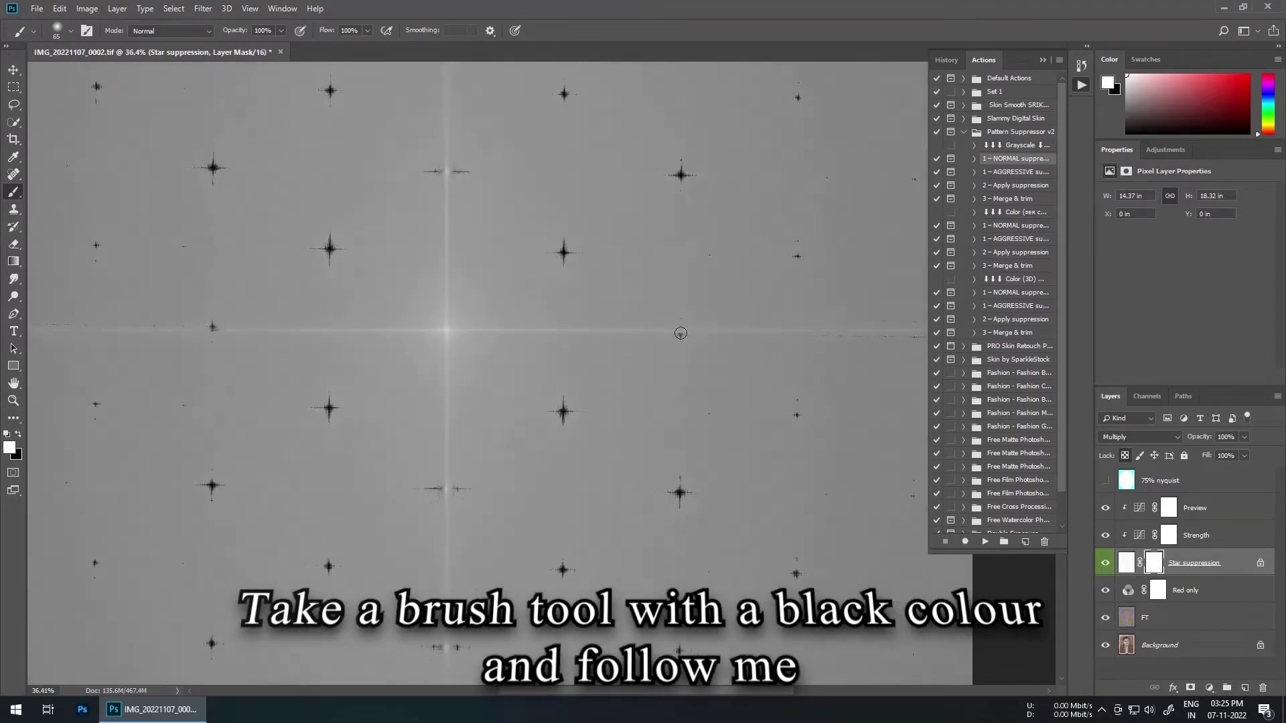
scroll(475, 328, up, 3)
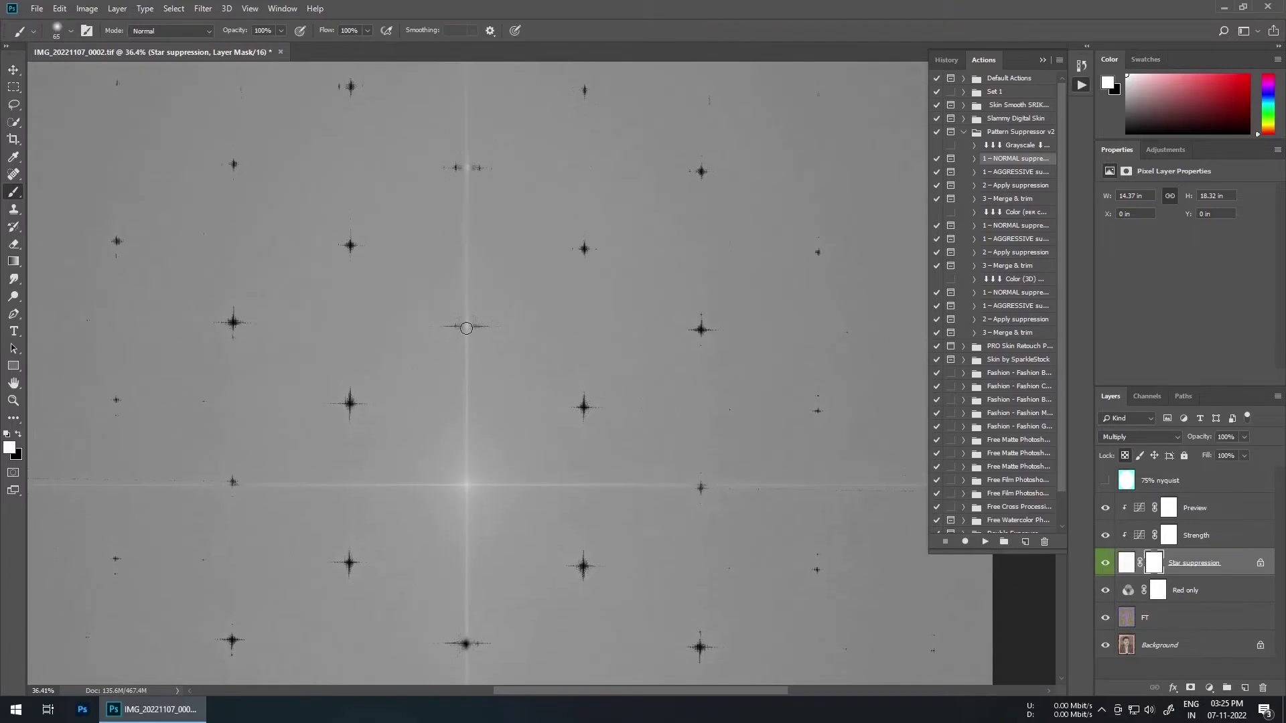
scroll(478, 512, down, 7)
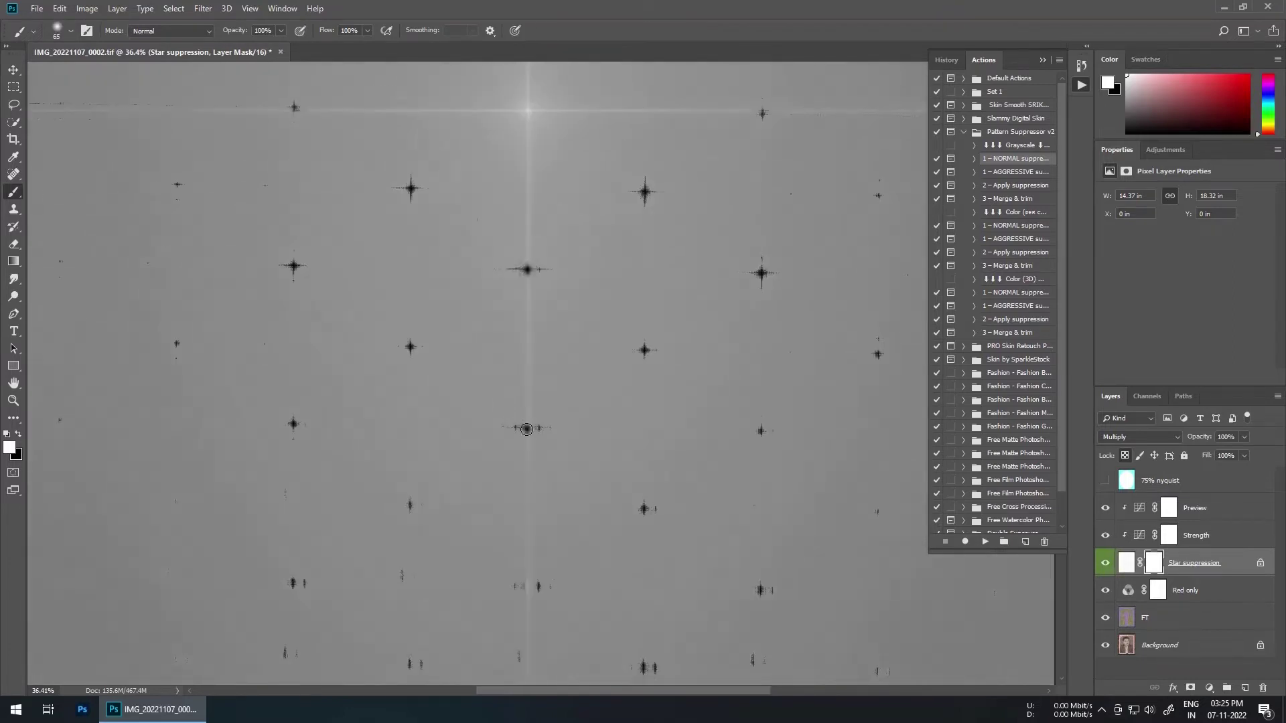
scroll(527, 429, down, 5)
scroll(622, 375, up, 2)
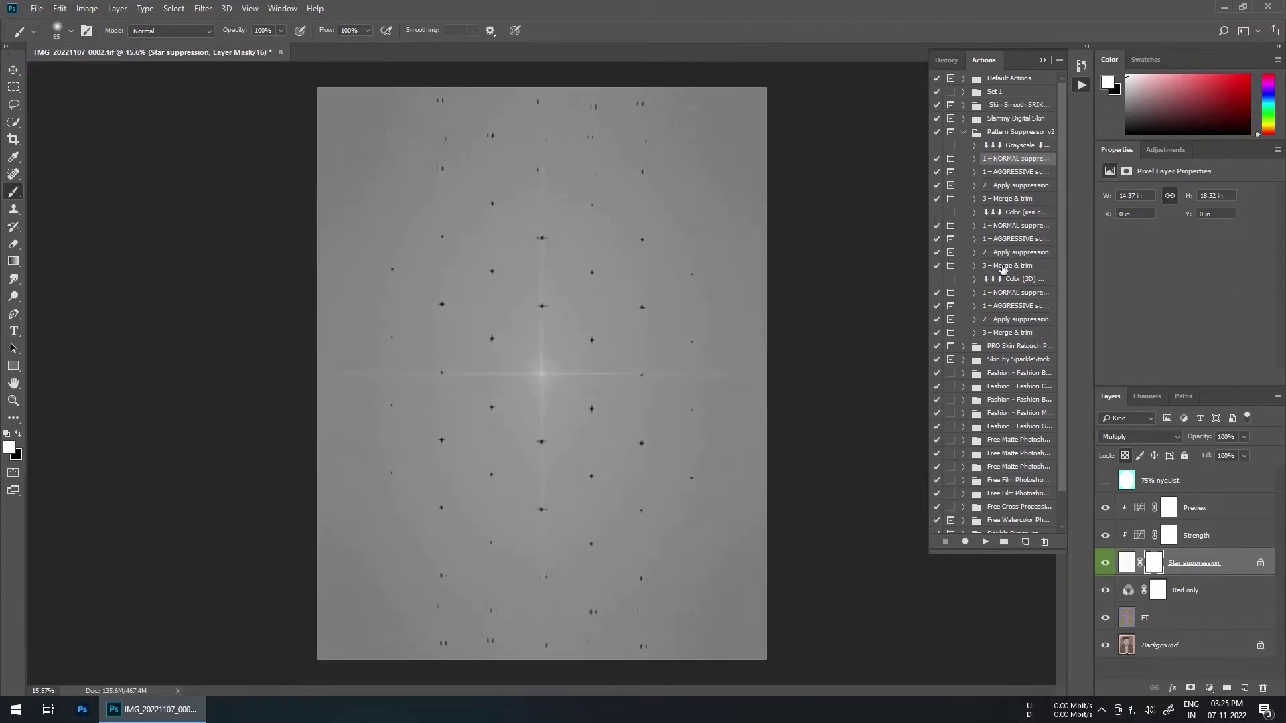
- Run the grayscale 2 – Apply suppression action and continue past its message
click(1006, 187)
click(986, 542)
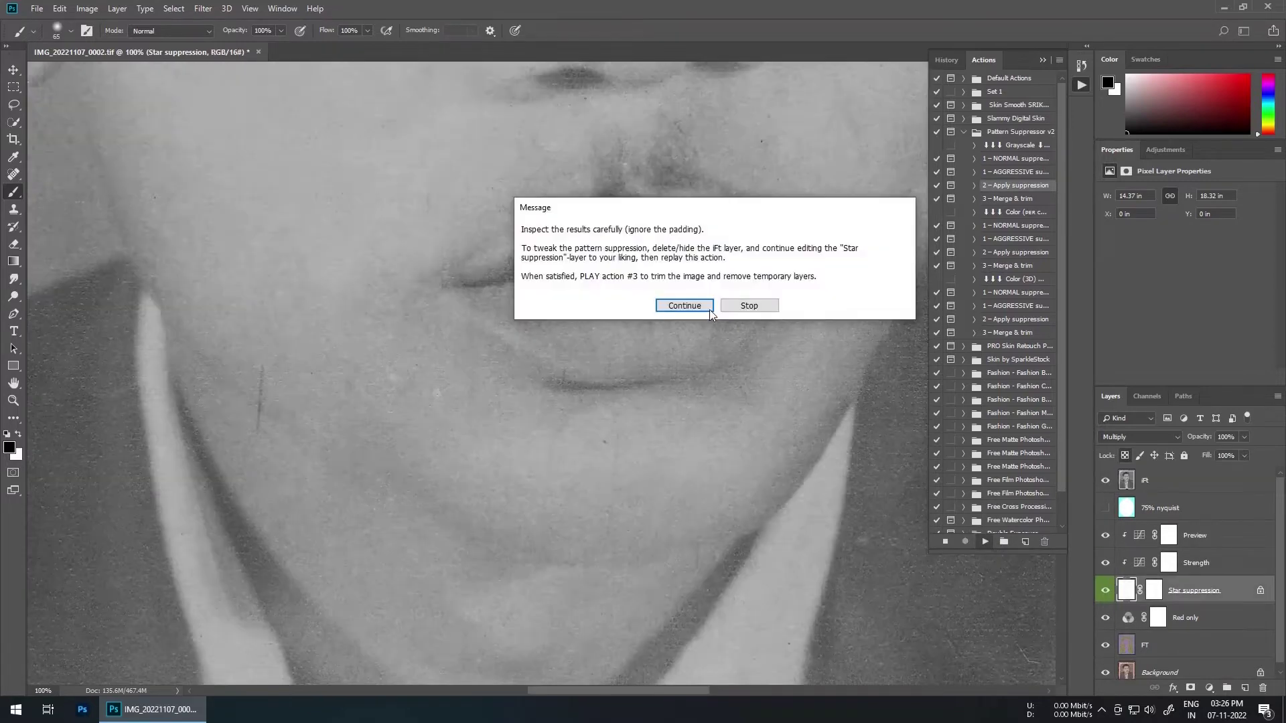
click(711, 311)
- Run the grayscale 3 – Merge & trim action, continue past its message and collapse the actions list
click(1009, 199)
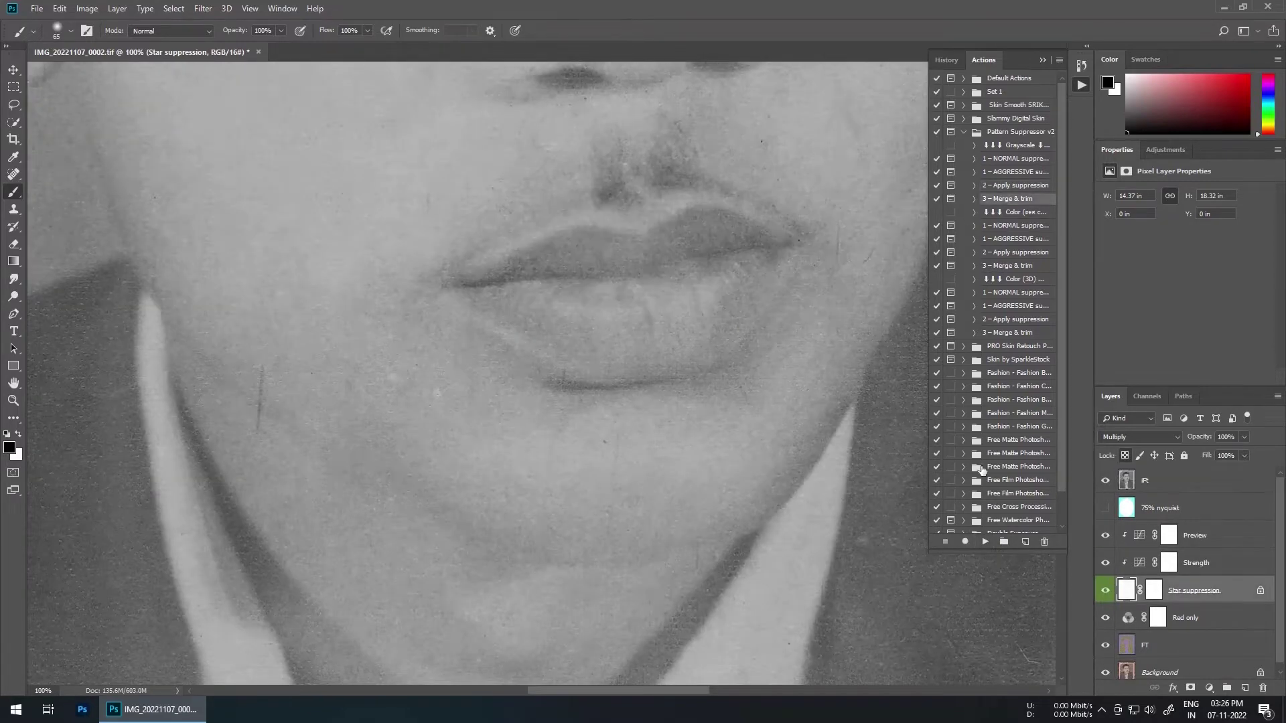
click(984, 541)
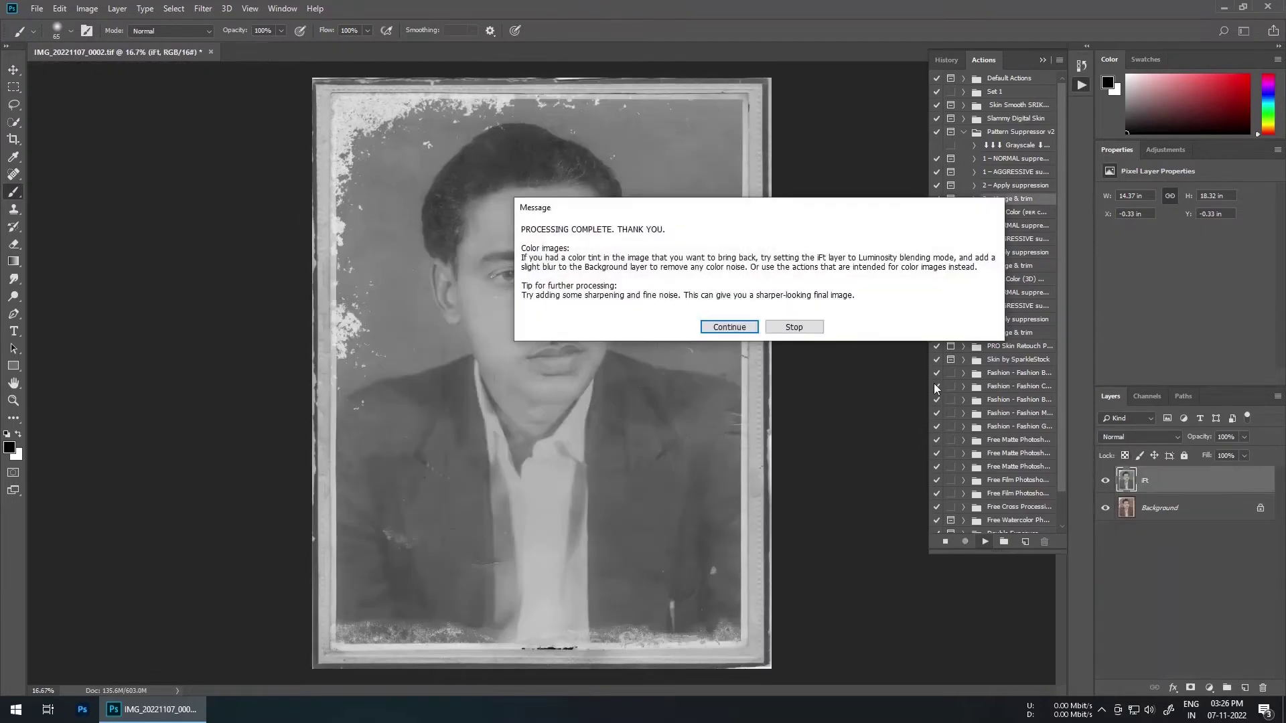
click(752, 326)
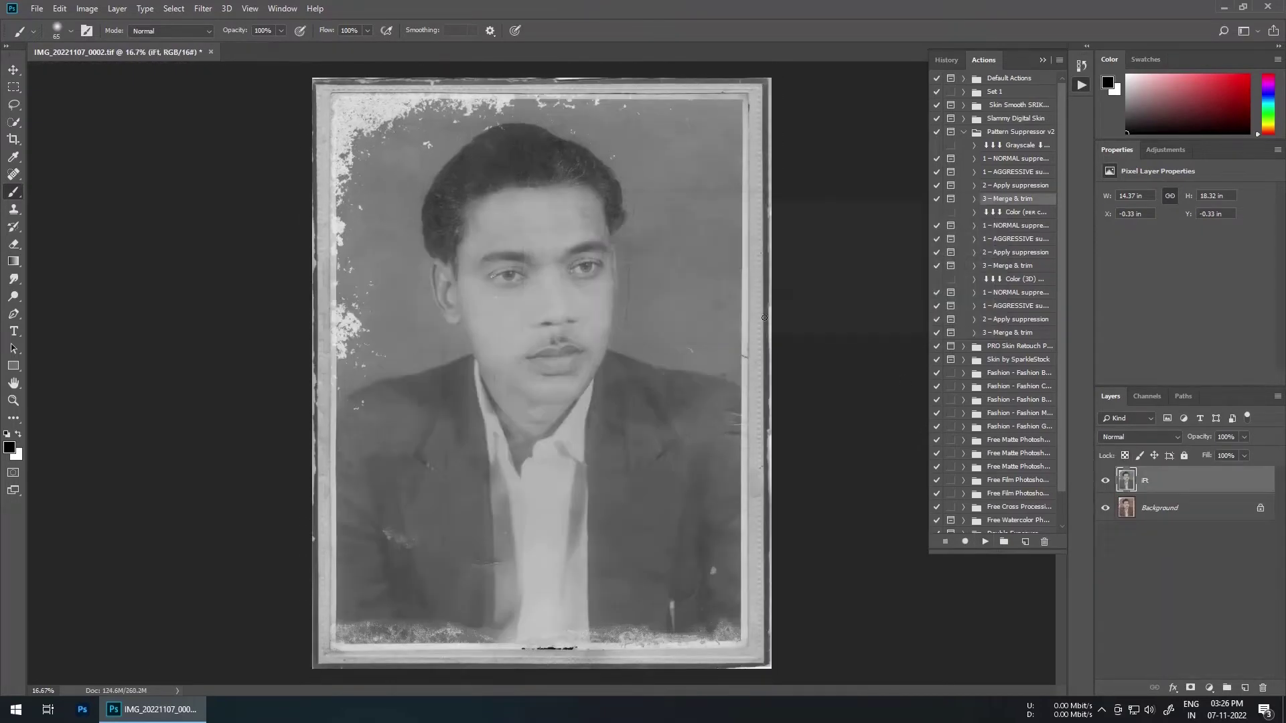
click(1042, 61)
- Unlock the Background layer, place it above the iFt layer and set its blend mode to Color
scroll(511, 223, up, 15)
click(1105, 481)
click(1105, 480)
scroll(575, 435, down, 5)
click(1260, 508)
drag(1223, 512, 1189, 470)
click(1138, 438)
click(1138, 414)
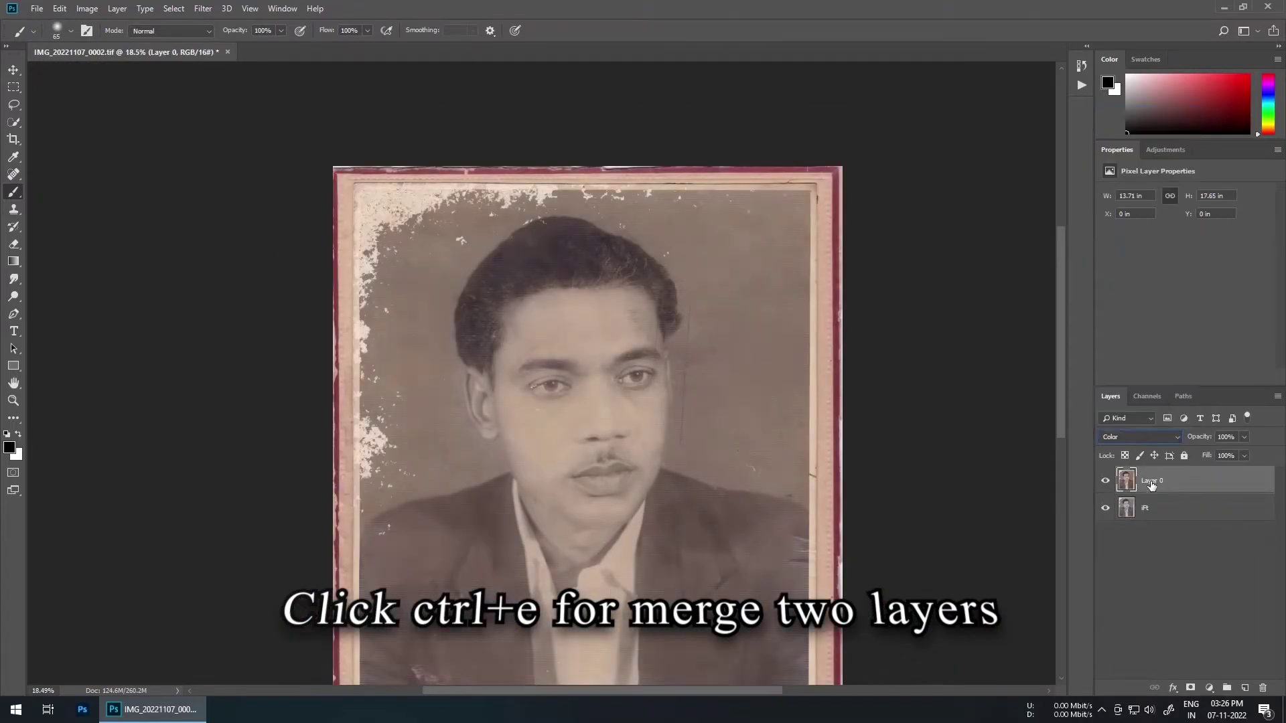
- Merge the Color-mode layer with the iFt layer and convert the image to 8 Bits/Channel
key(ctrl+e)
click(87, 8)
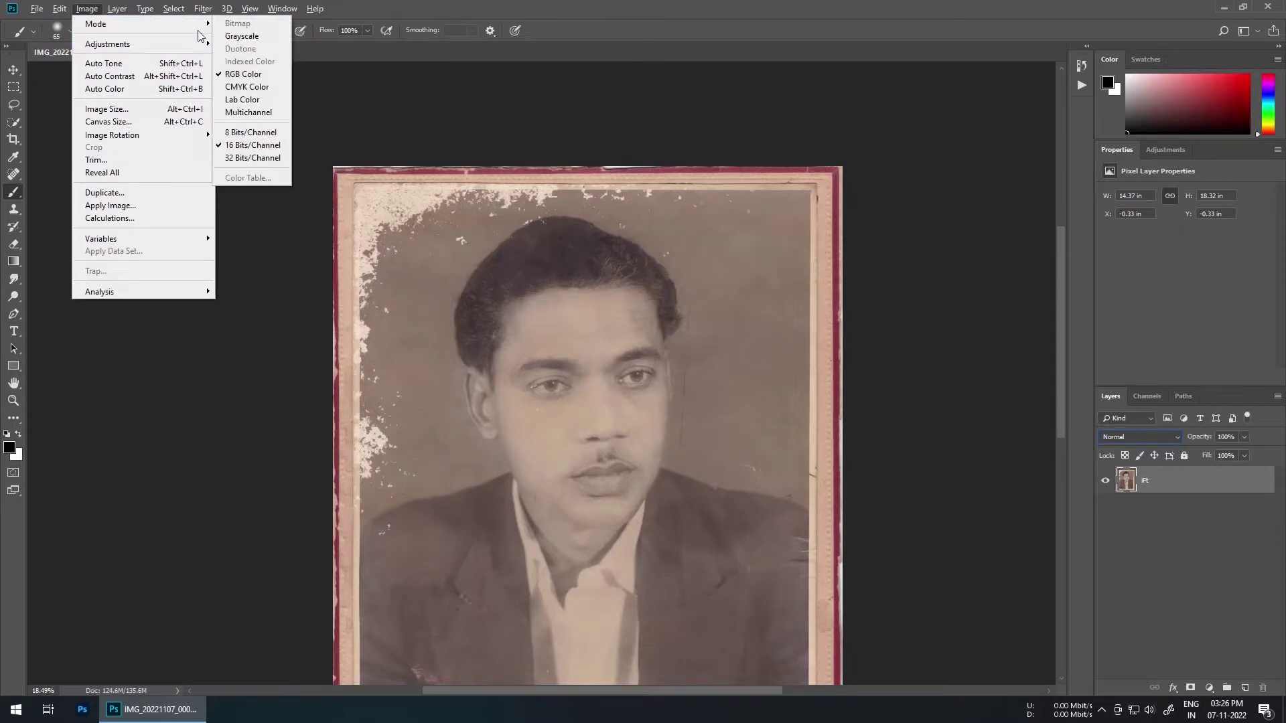
click(251, 132)
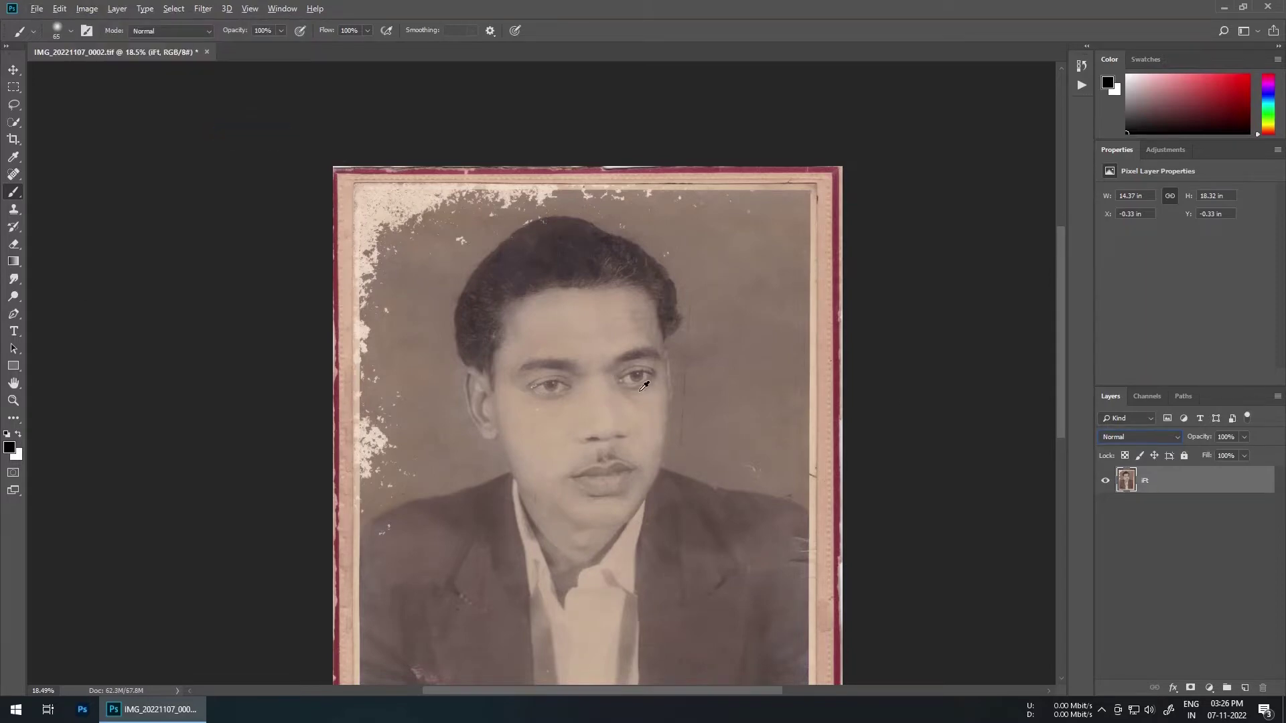
- Add a new layer above iFt and draw a rectangular selection around the portrait inside the paper border
scroll(545, 361, up, 6)
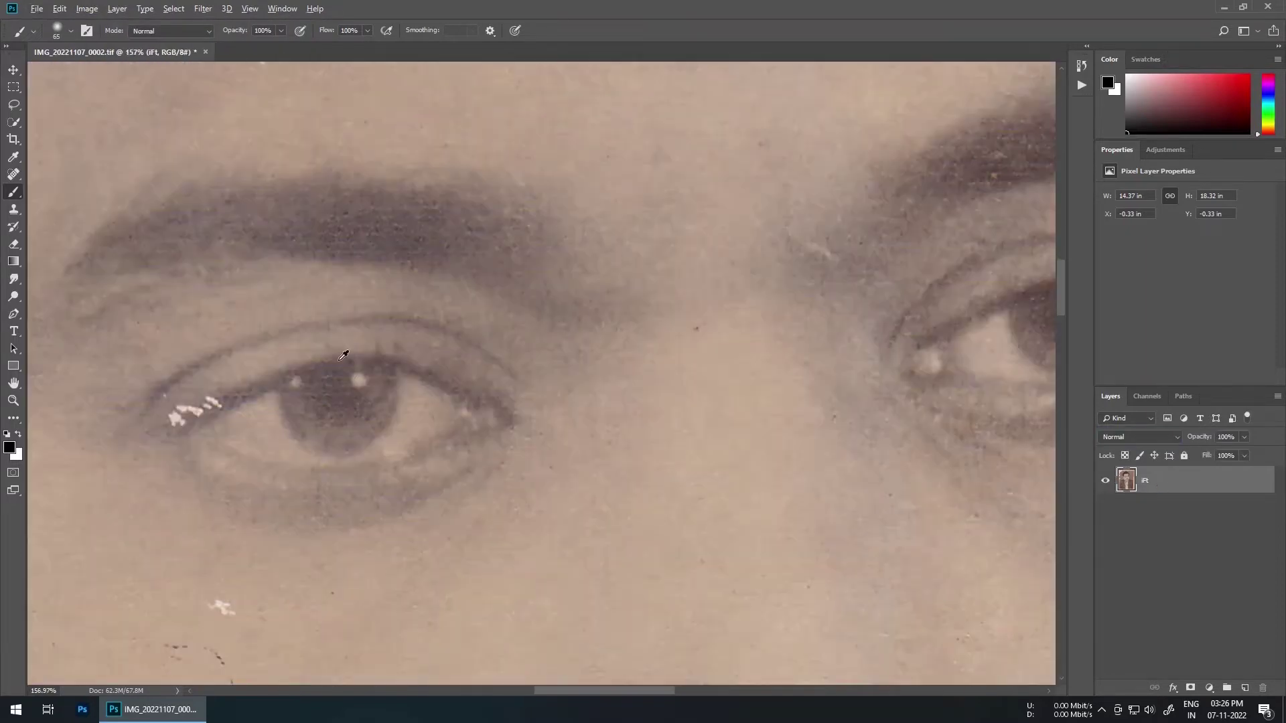
scroll(447, 348, down, 6)
scroll(447, 348, down, 3)
click(1244, 688)
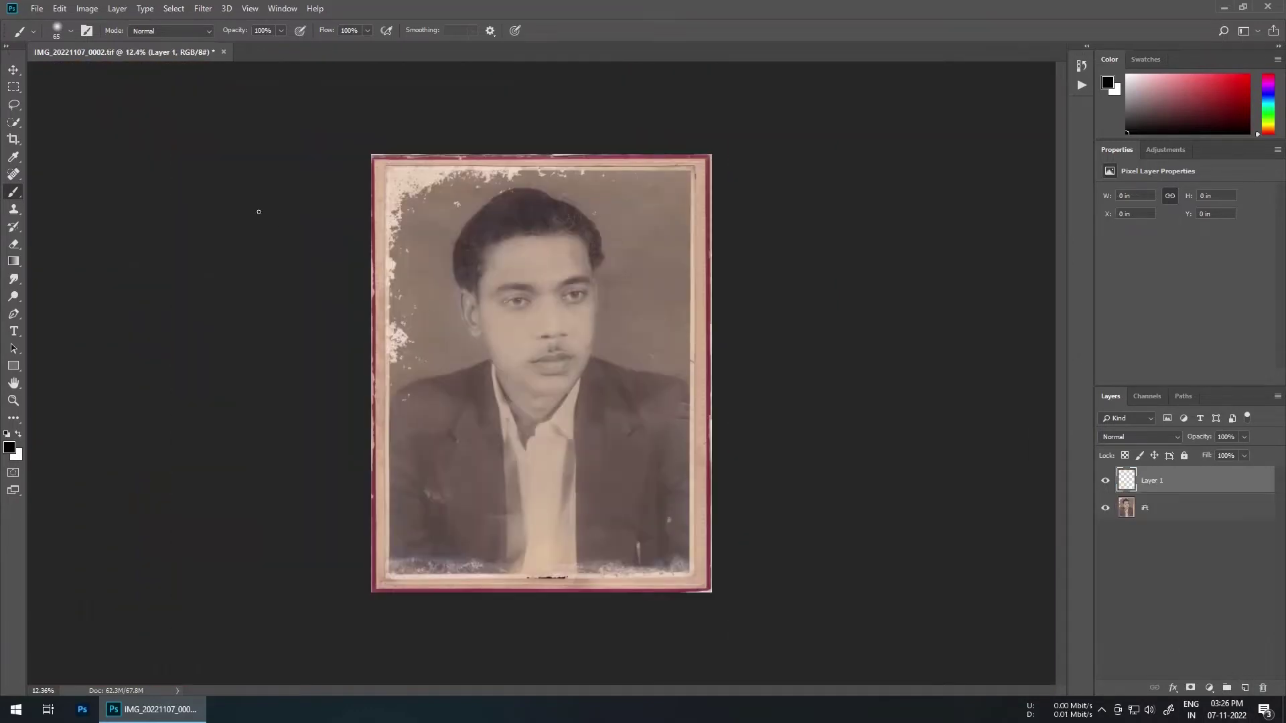
key(m)
drag(385, 165, 684, 570)
- Nudge the selection to fit the portrait area, invert it and fill the surrounding border with white
key(shift+Right)
key(shift+Right)
key(shift+Right)
key(shift+Right)
key(shift+Right)
key(shift+Right)
key(shift+Right)
key(shift+Down)
key(shift+Down)
key(shift+Down)
key(shift+Down)
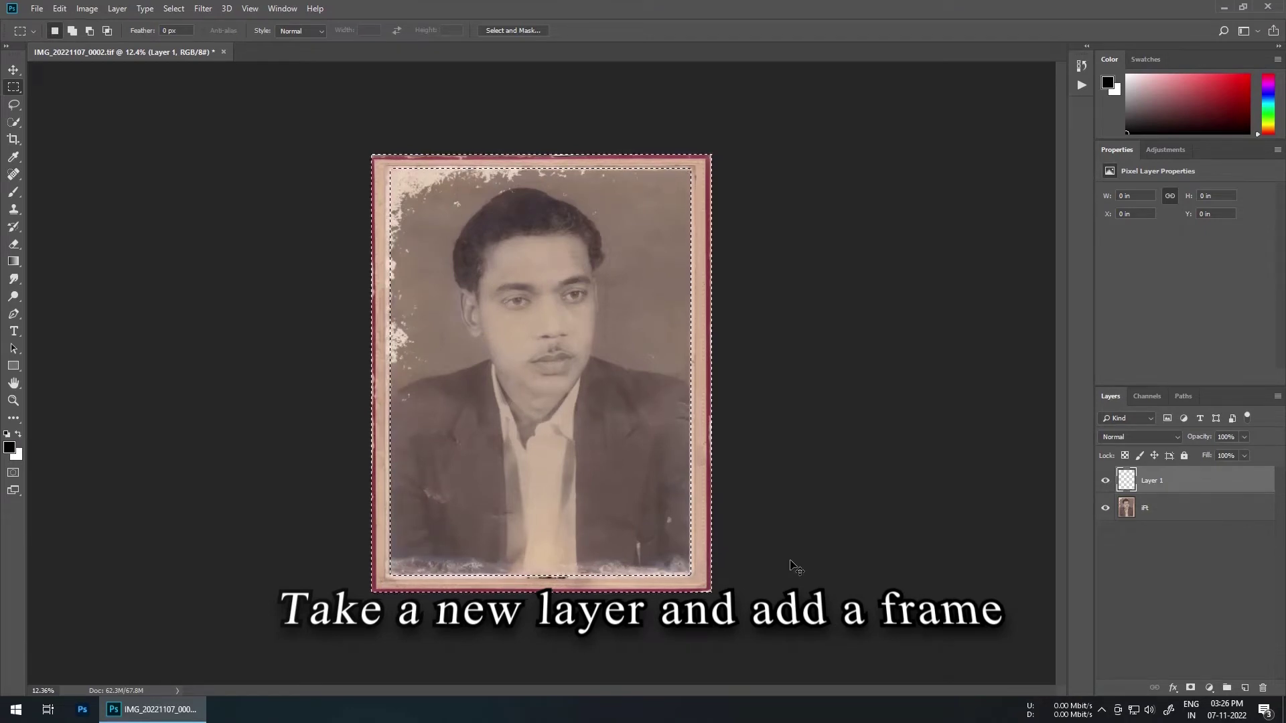
key(ctrl+shift+i)
key(ctrl+BackSpace)
- Scale the iFt layer to about 101% so the photo fills the opening of the white frame
click(1193, 507)
scroll(613, 469, up, 4)
scroll(613, 469, down, 3)
scroll(612, 469, up, 3)
scroll(613, 469, down, 3)
key(ctrl+t)
drag(754, 648, 759, 650)
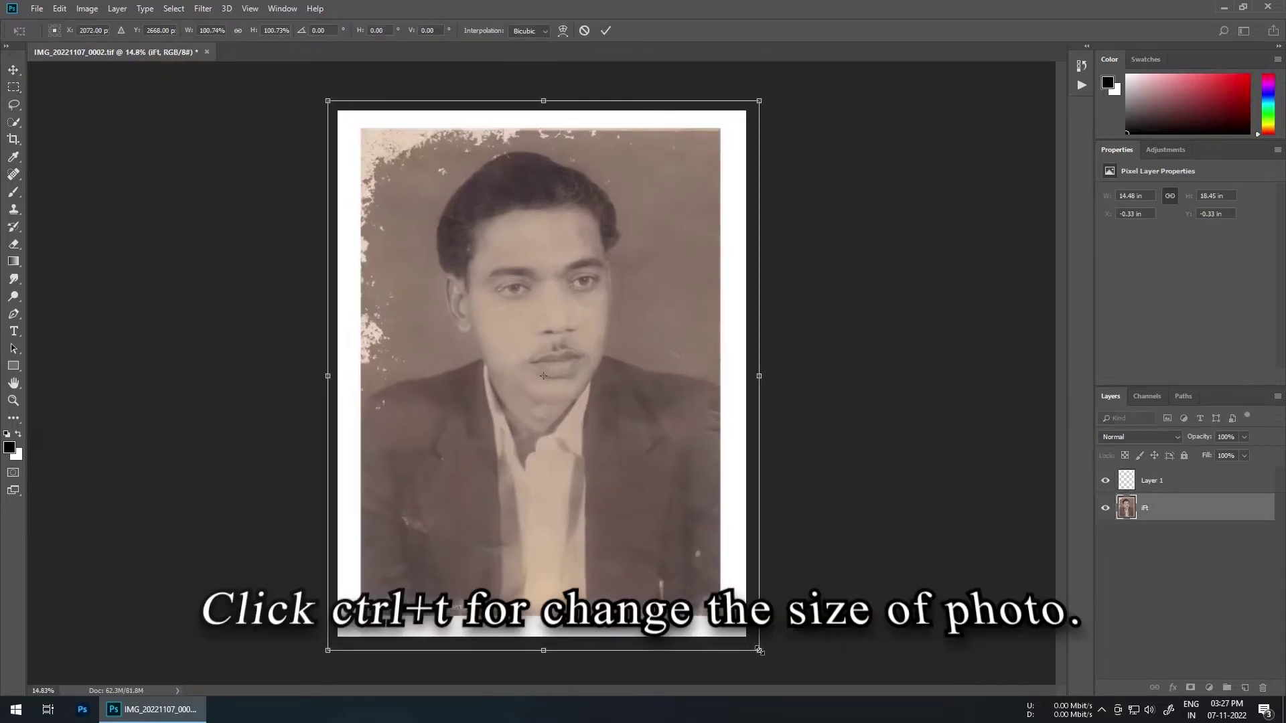
drag(323, 95, 321, 92)
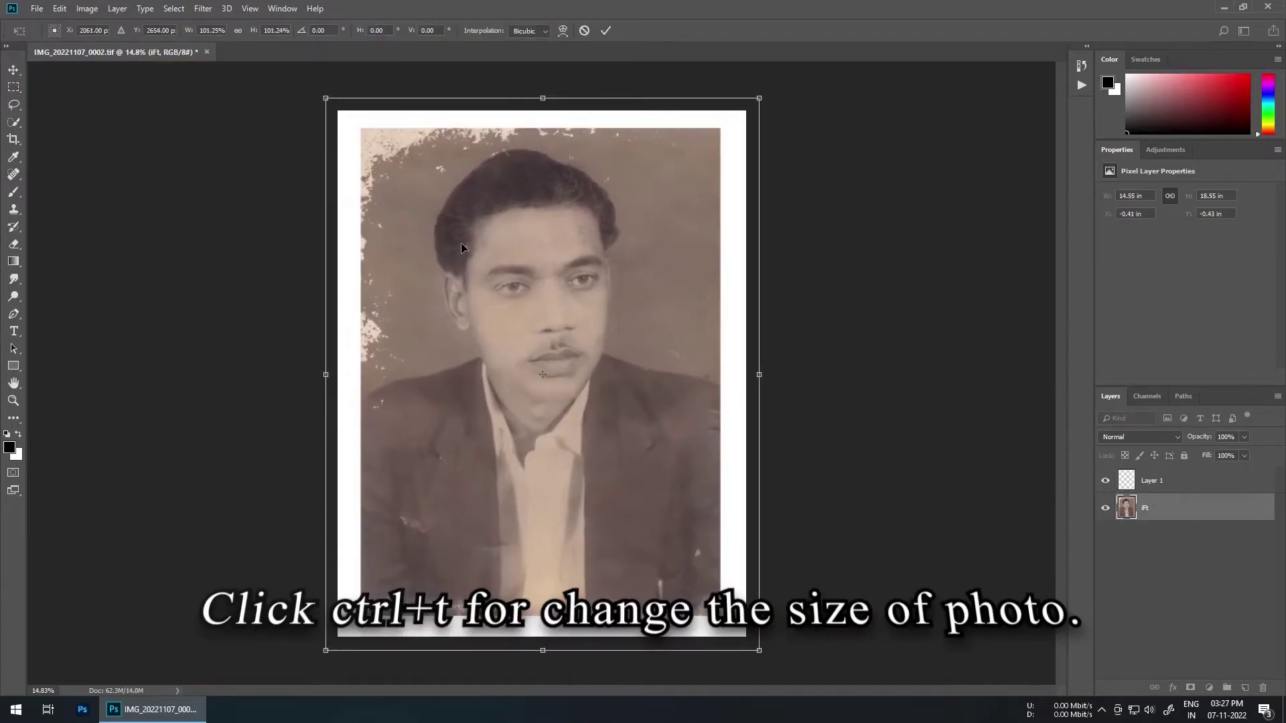
key(Return)
- Duplicate the iFt layer and apply Dust & Scratches to the copy with radius 2 pixels and threshold 10 levels
key(ctrl+j)
scroll(527, 268, up, 6)
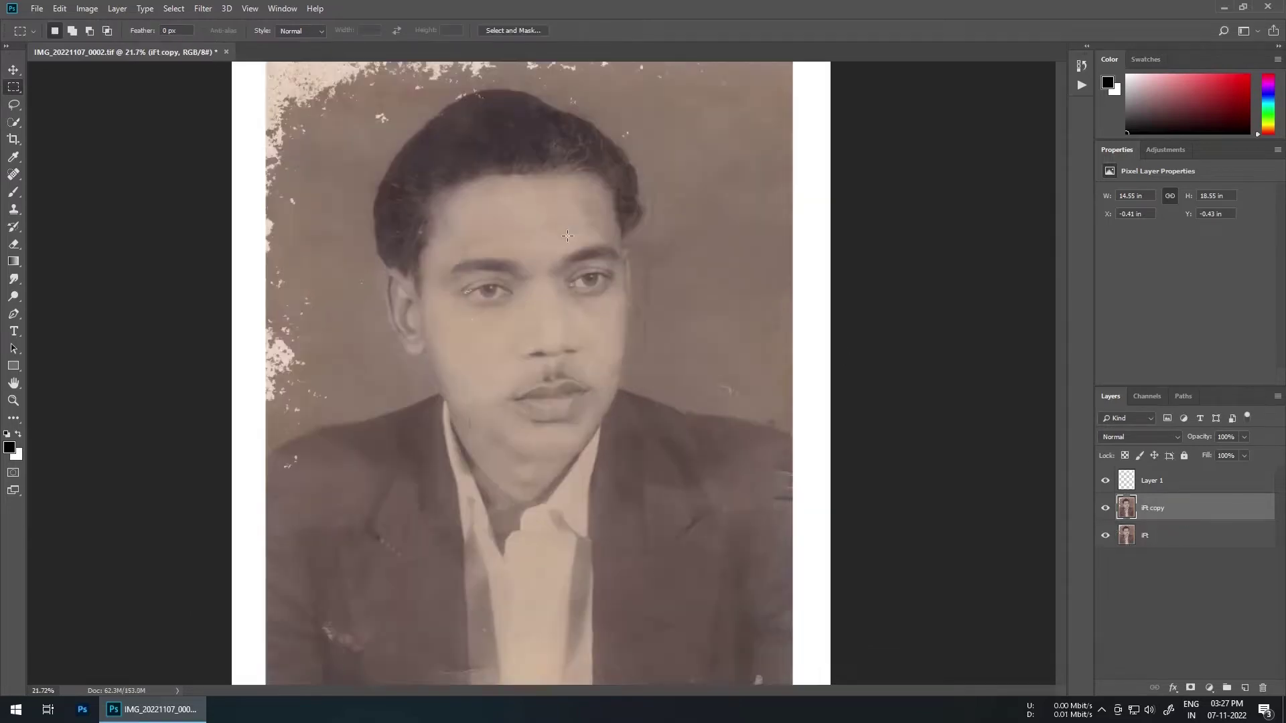
scroll(487, 418, up, 4)
click(203, 8)
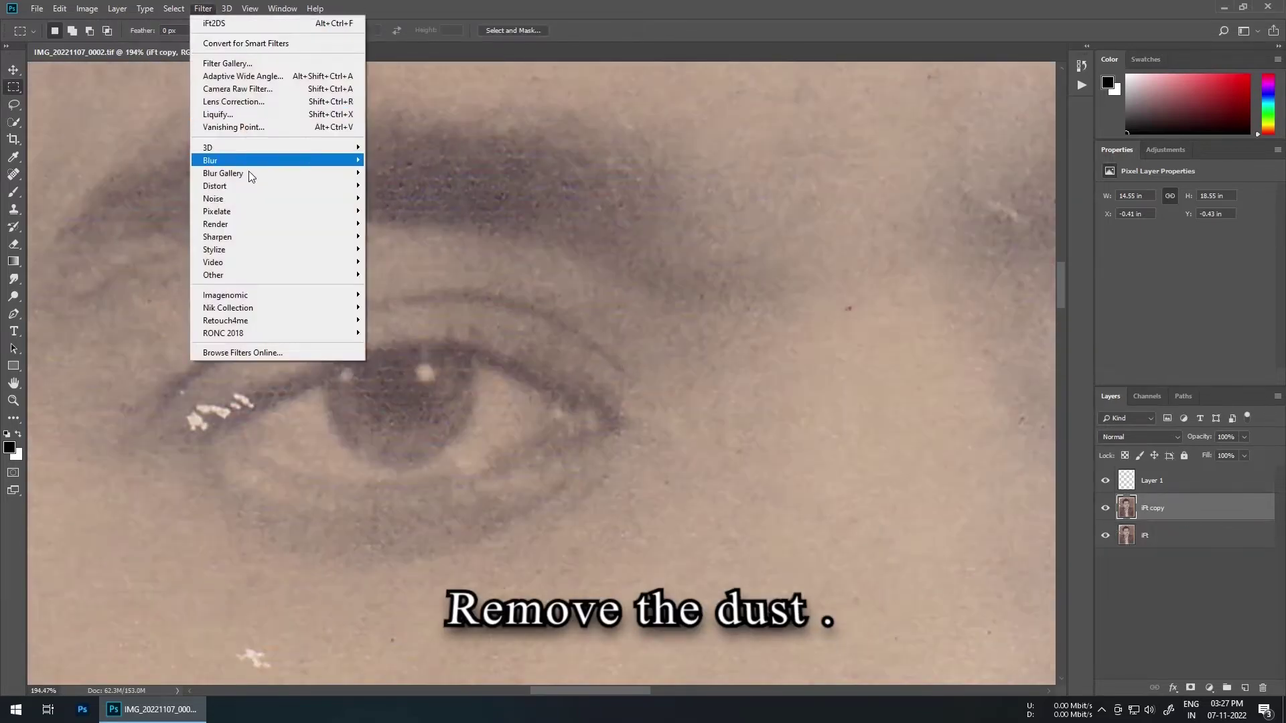
click(401, 224)
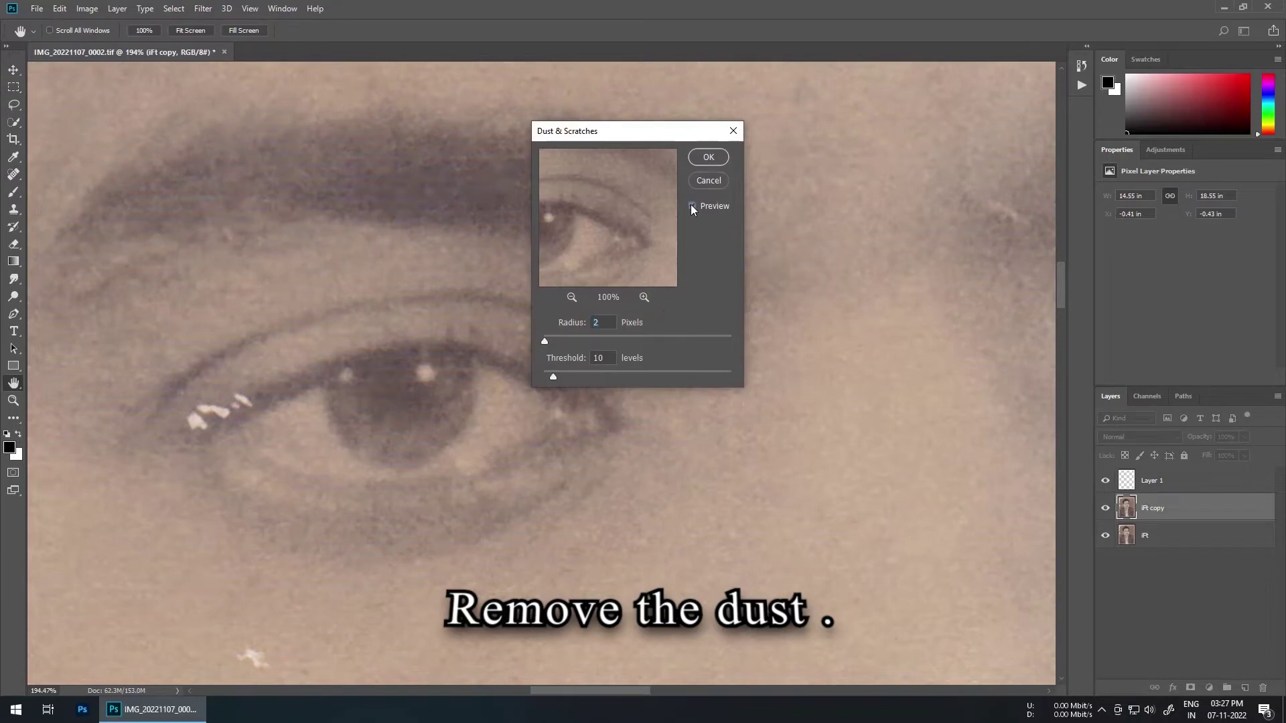
click(708, 157)
key(m)
- Smooth the iFt copy layer with the Noiseware filter using the Default preset
scroll(602, 247, down, 8)
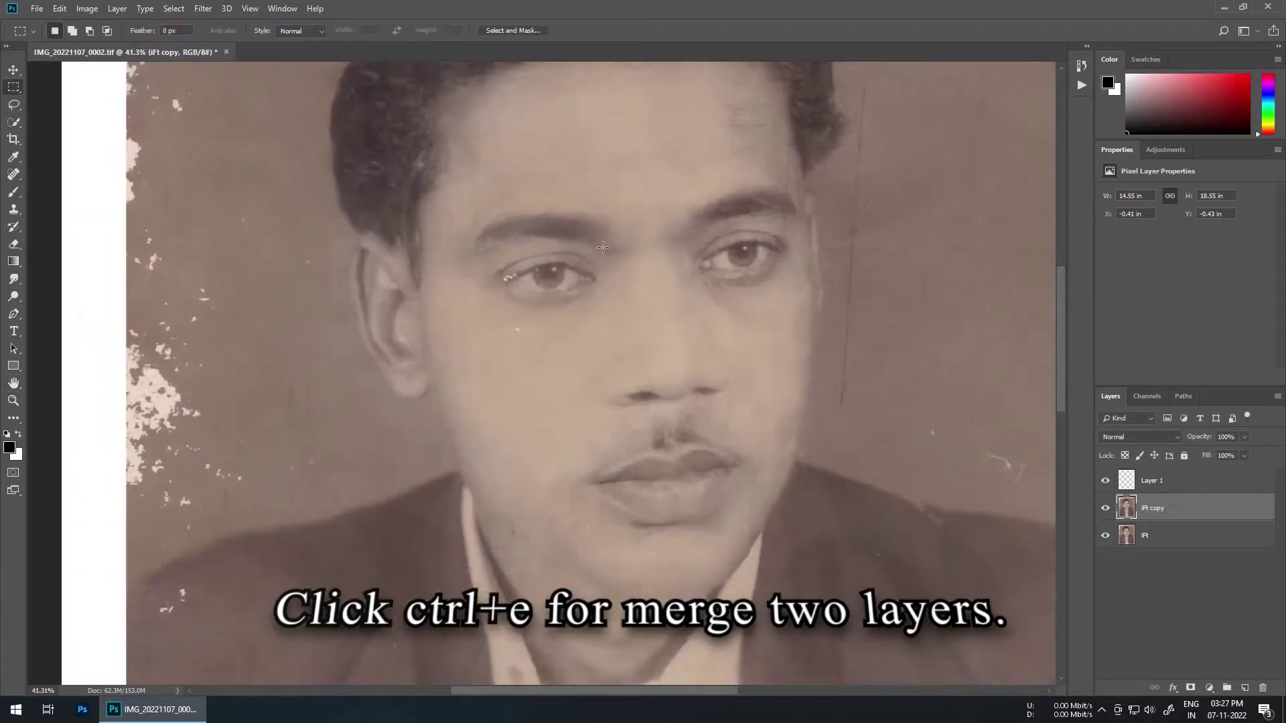
scroll(602, 247, down, 2)
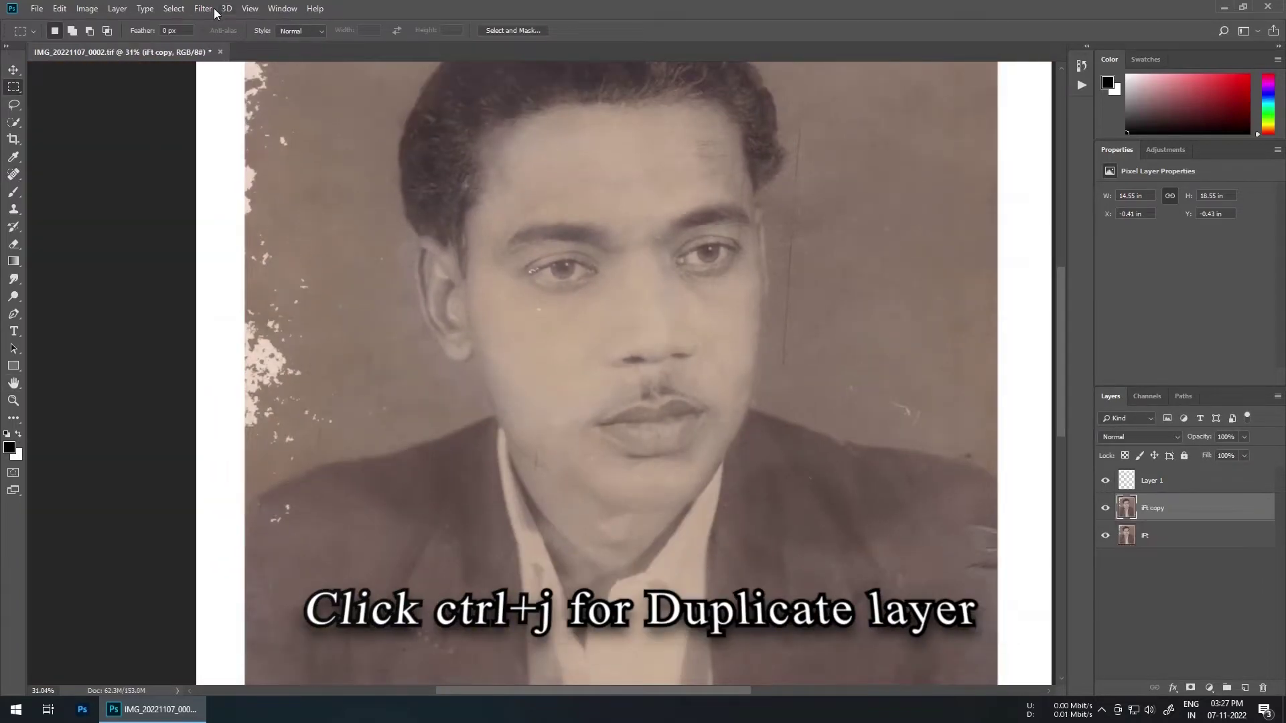
click(203, 8)
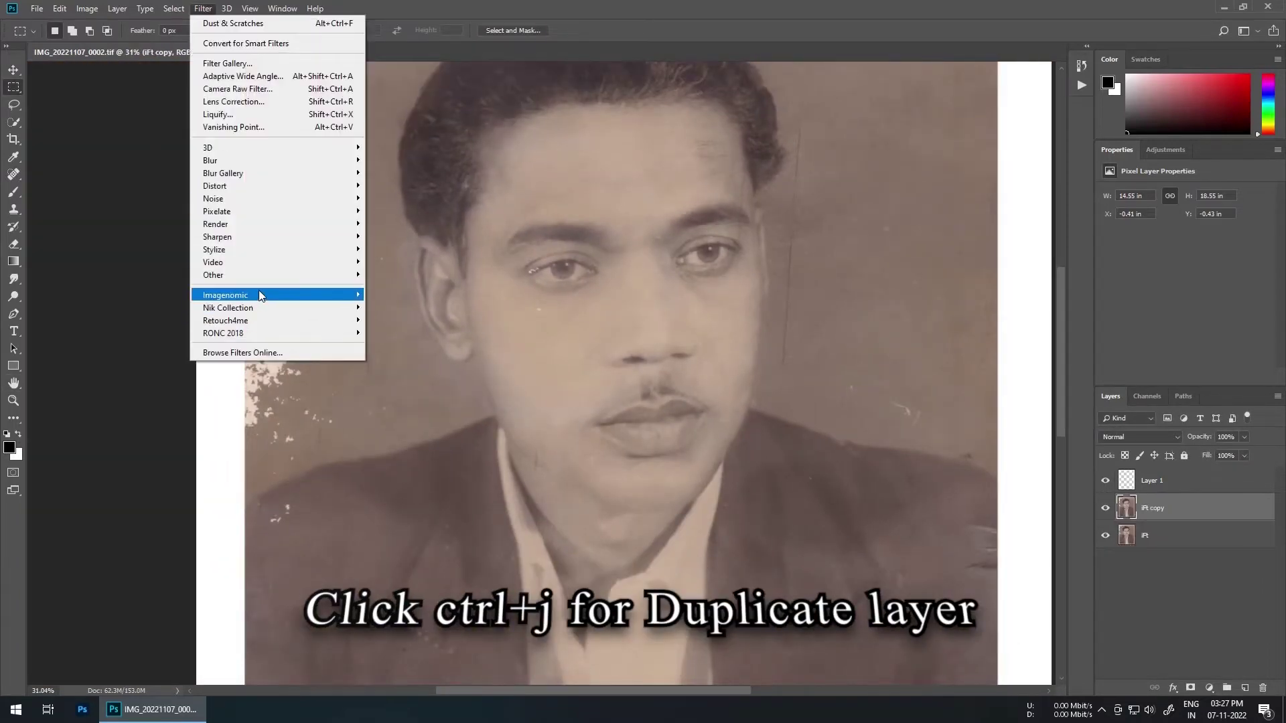
mouse_move(322, 290)
click(395, 290)
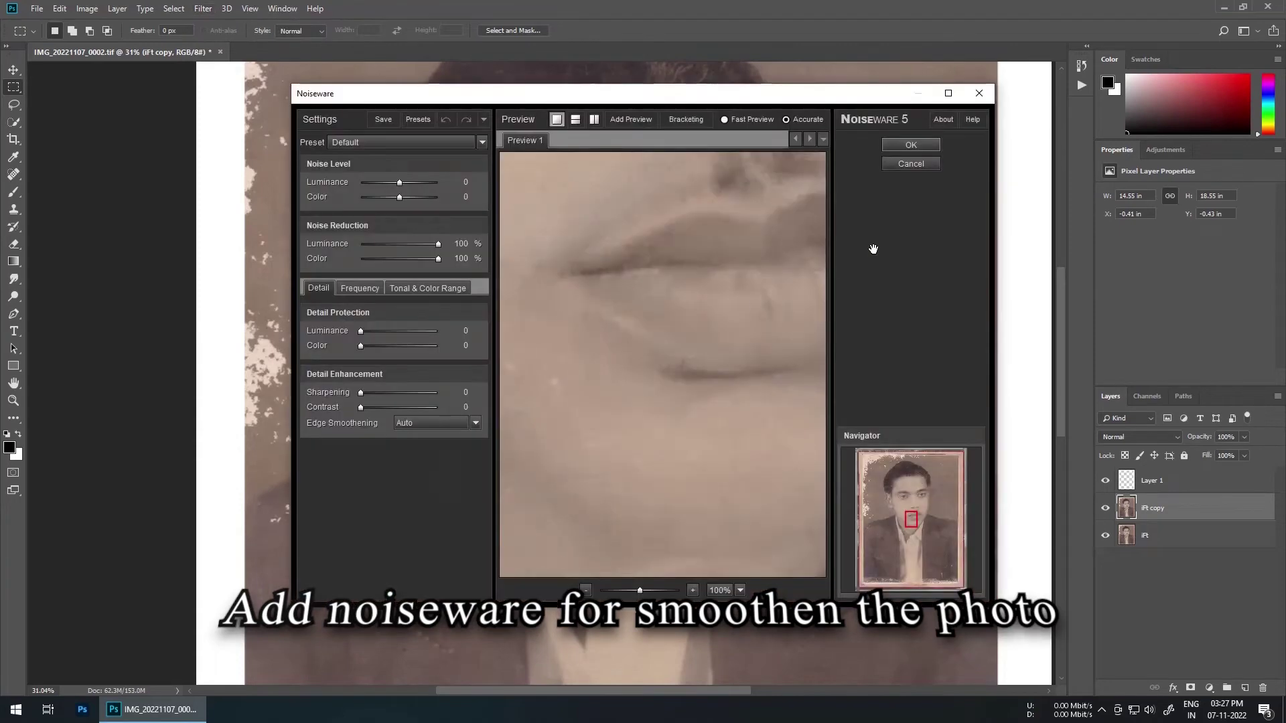
click(905, 147)
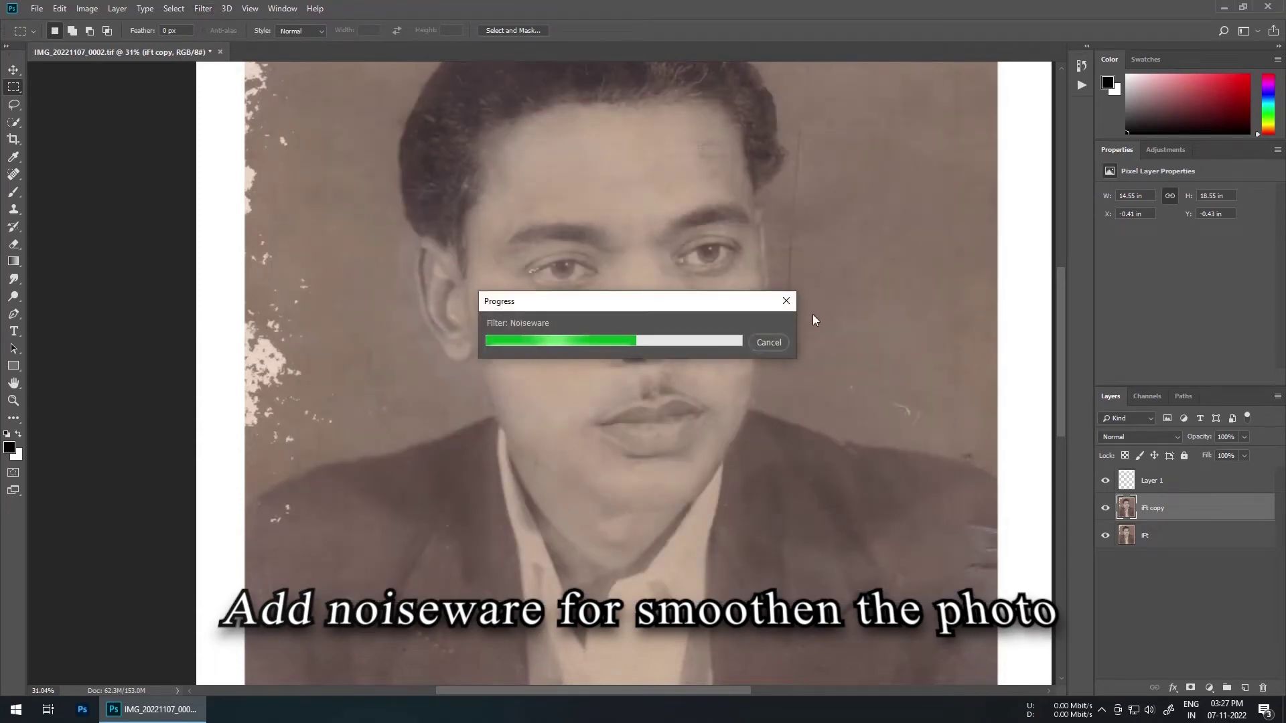
- Remove the long vertical scratch beside the head and the fine marks on the temple using the Spot Healing Brush
scroll(498, 290, up, 5)
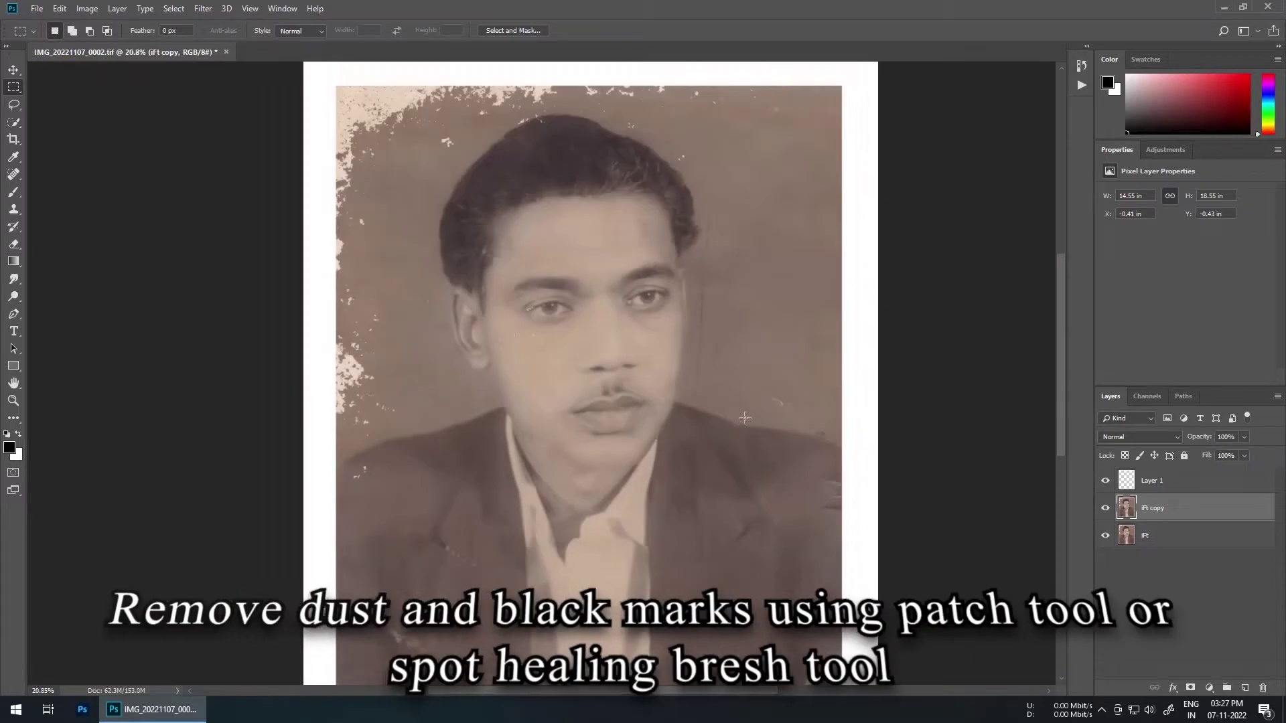
scroll(545, 372, up, 3)
key(j)
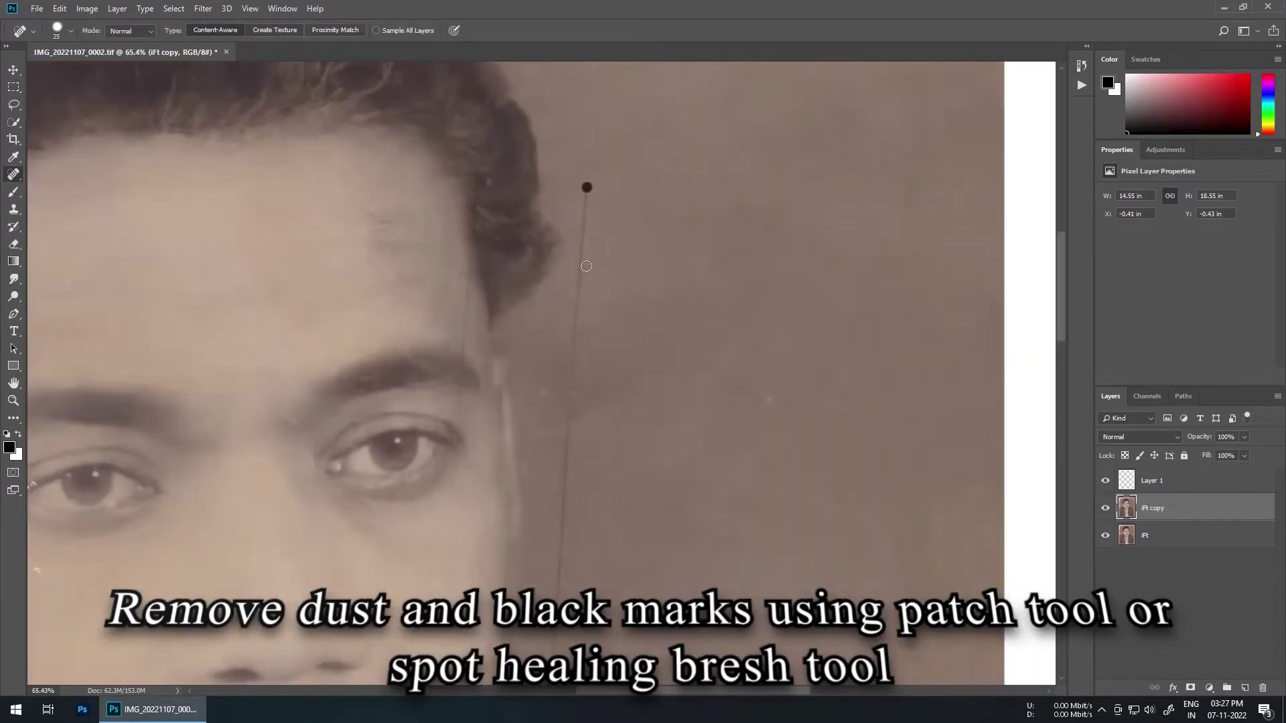
drag(559, 561, 616, 334)
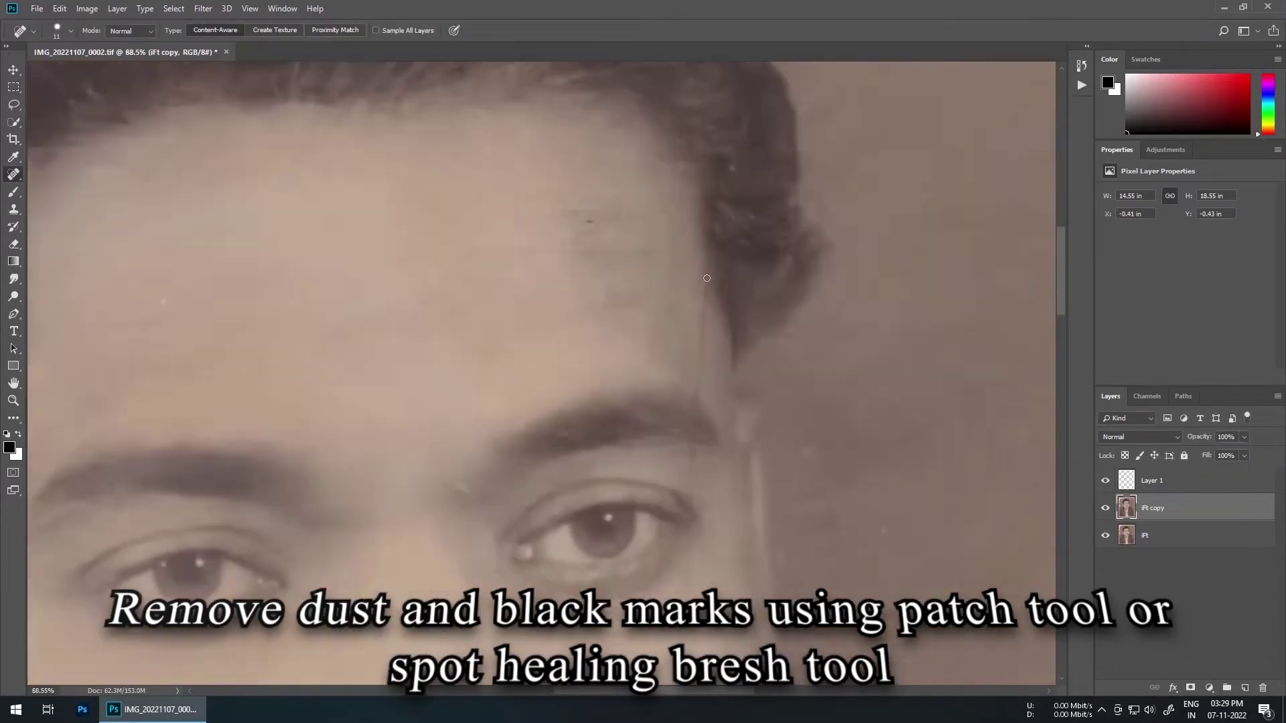
scroll(707, 278, up, 6)
drag(767, 373, 719, 391)
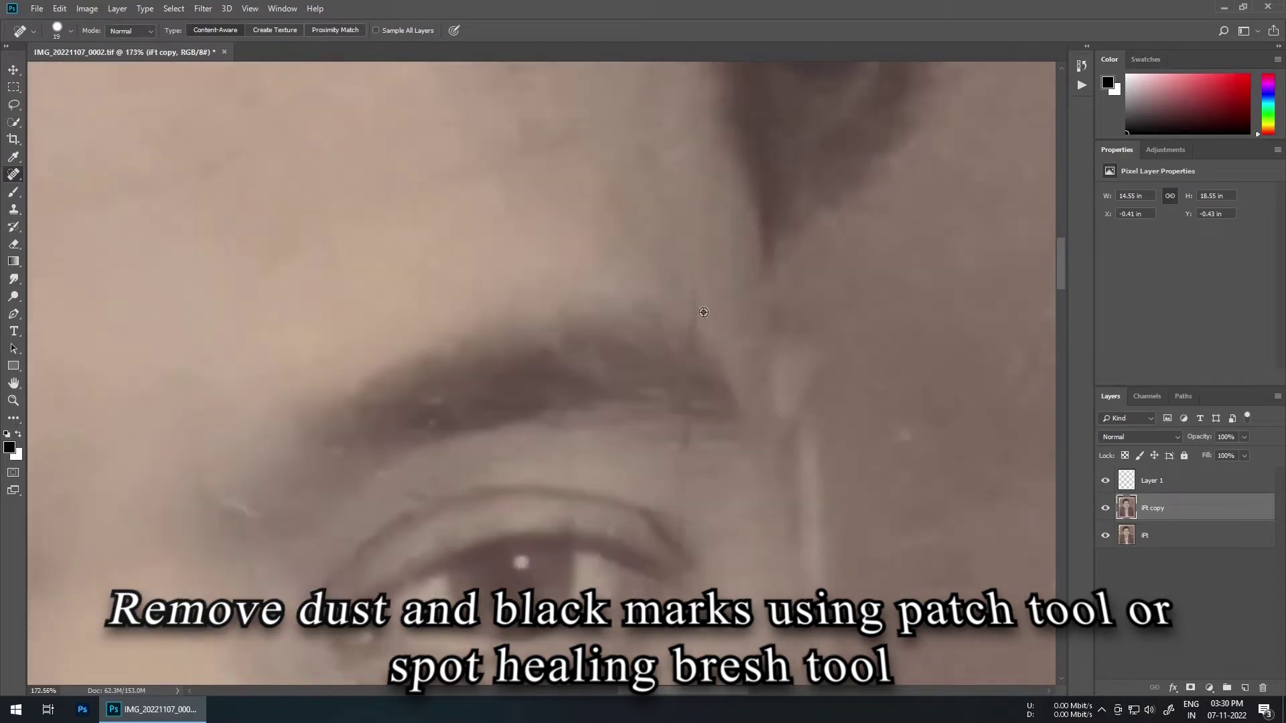
- Heal the remaining small spots on the face and the dust marks on the jacket beside the collar
scroll(669, 375, down, 5)
scroll(669, 376, down, 3)
drag(376, 148, 631, 270)
drag(792, 390, 786, 423)
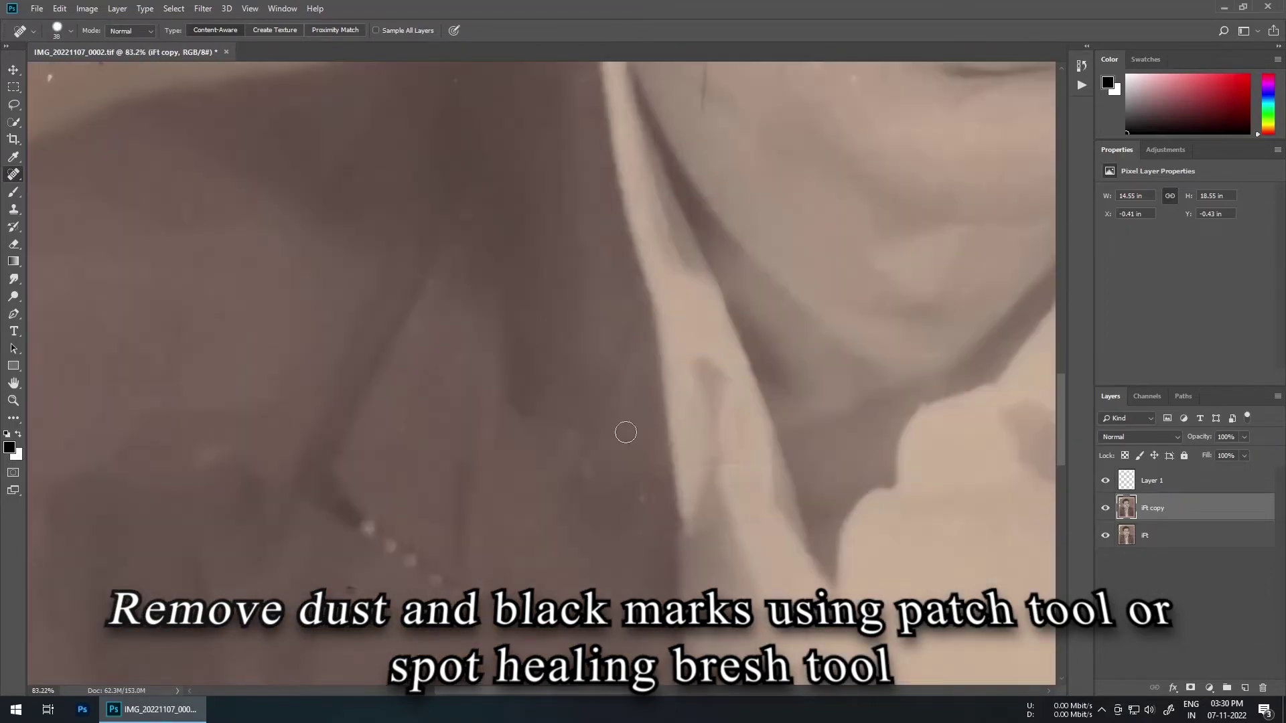
drag(387, 373, 560, 432)
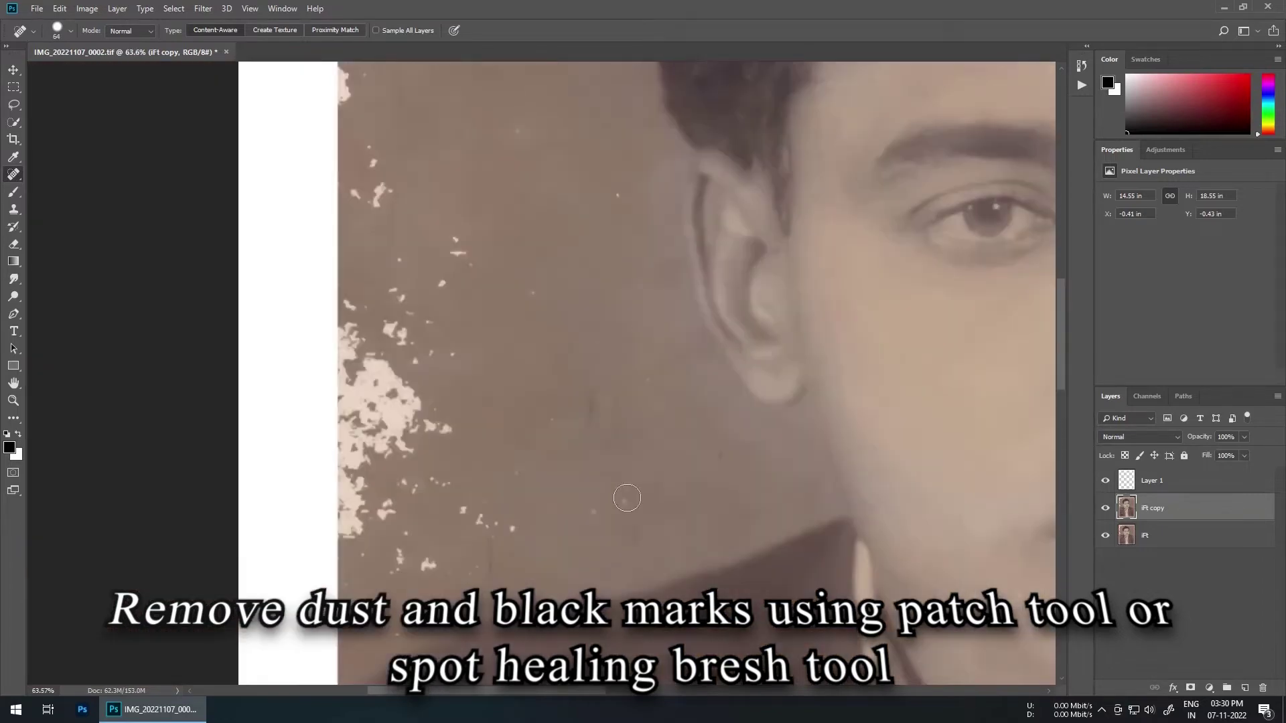
- Heal the white flaked patches along the portrait's left edge in the background beside the ear, using a larger brush
drag(489, 553, 489, 577)
click(390, 506)
click(483, 415)
click(436, 286)
mouse_move(382, 321)
mouse_down()
mouse_move(438, 437)
mouse_move(391, 355)
mouse_up()
key(bracketright)
click(388, 395)
drag(380, 221, 447, 453)
click(408, 358)
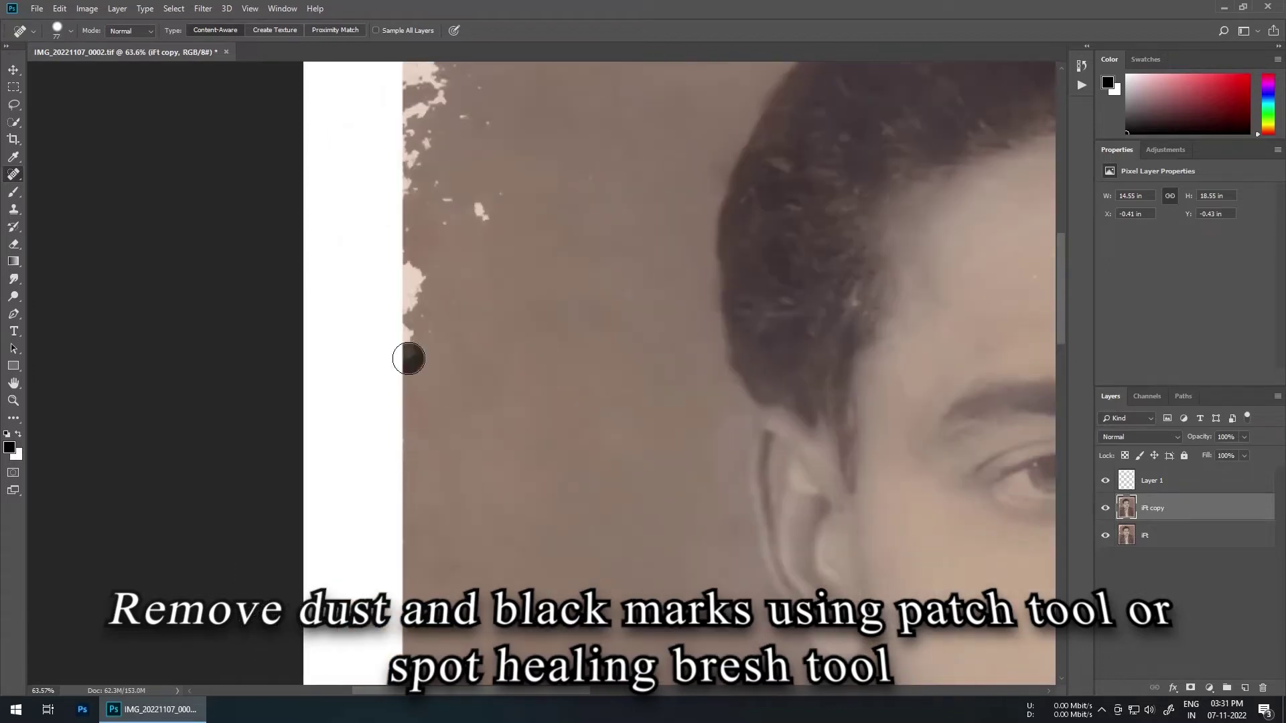
- Spot-heal the chipped areas higher up the left edge and the loose specks in the background beside the hair
drag(412, 301, 416, 200)
drag(447, 185, 501, 400)
click(506, 398)
key(bracketleft)
key(bracketleft)
drag(648, 218, 540, 444)
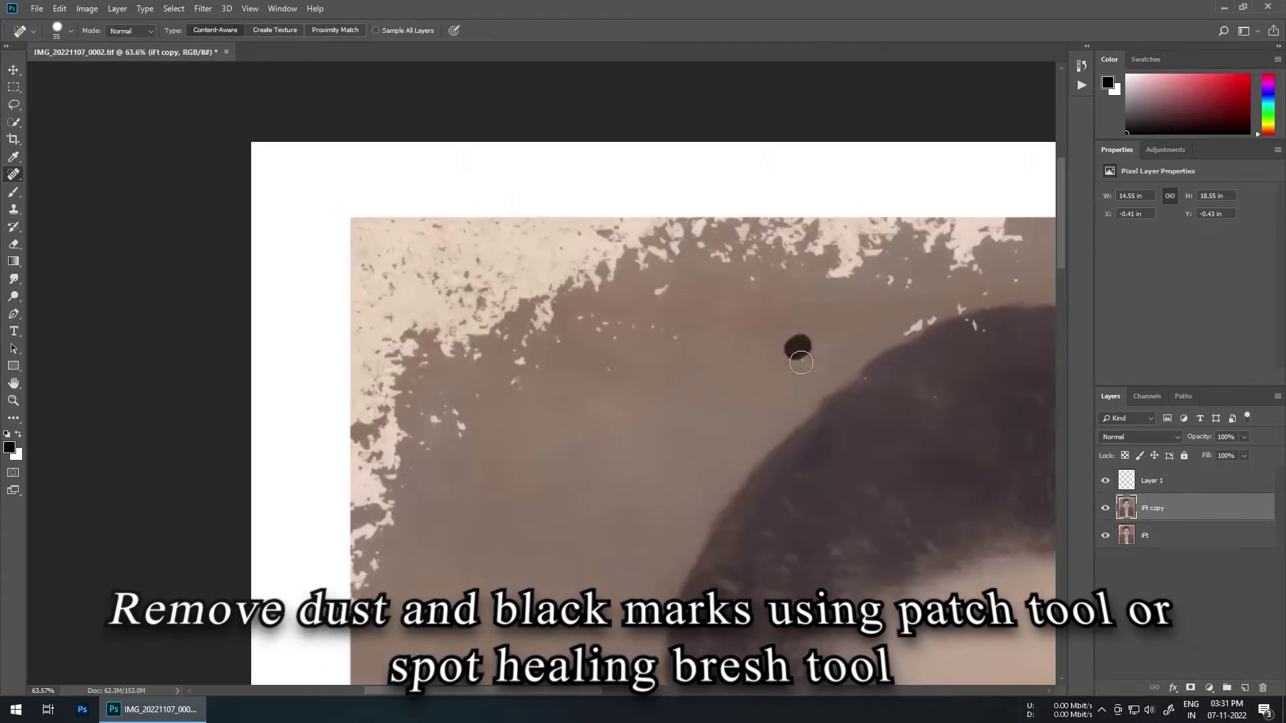
- Heal the isolated specks in the background close to the upper-left outline of the hair with a smaller brush
click(866, 382)
drag(971, 325, 560, 442)
scroll(559, 441, up, 7)
key(bracketleft)
key(bracketleft)
click(532, 409)
drag(480, 431, 443, 450)
- Paint out the white flecks along the crown of the hair and in the background strip above it
mouse_move(515, 350)
mouse_down()
mouse_move(540, 251)
mouse_move(653, 261)
mouse_up()
drag(718, 347, 763, 349)
click(930, 383)
drag(885, 267, 837, 264)
mouse_move(936, 298)
mouse_down()
mouse_move(782, 381)
mouse_move(827, 335)
mouse_up()
mouse_move(860, 350)
mouse_down()
mouse_move(924, 362)
mouse_move(776, 229)
mouse_up()
drag(762, 440, 800, 460)
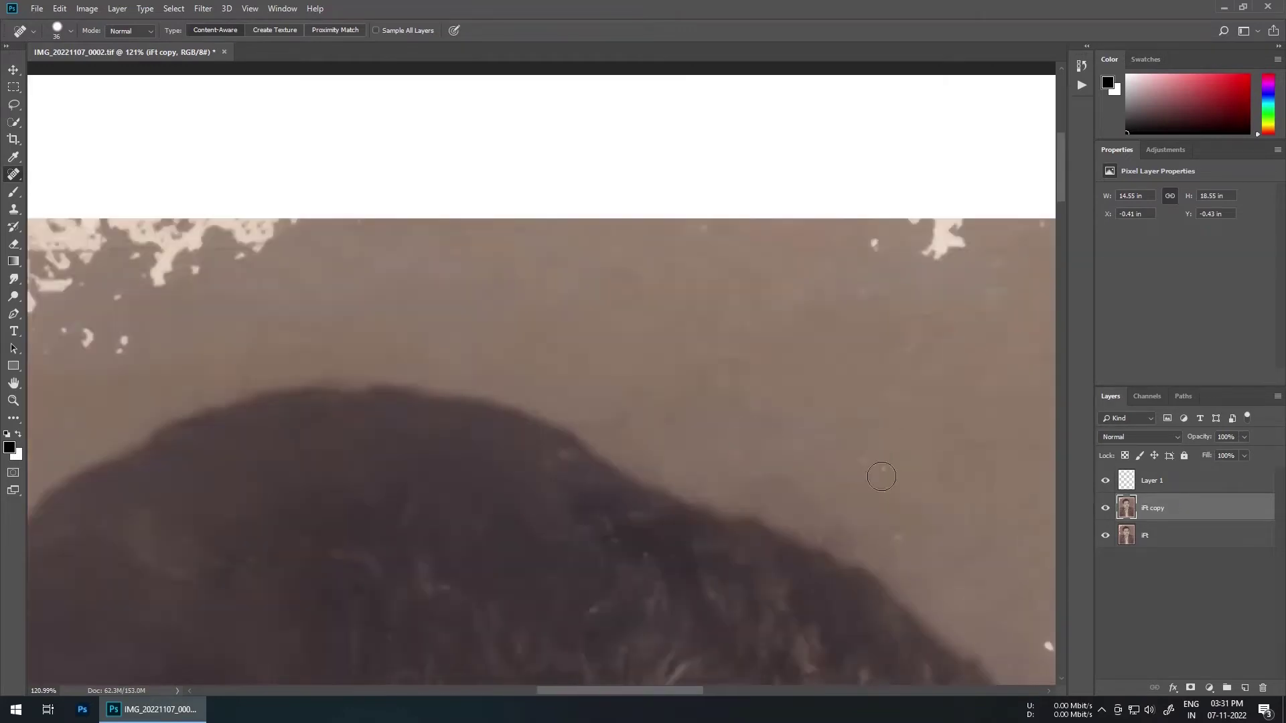
- Heal the white patch at the portrait's top edge and the stray specks to the right of the hair
drag(881, 241, 769, 373)
scroll(777, 453, down, 5)
drag(918, 535, 784, 453)
click(760, 312)
mouse_move(772, 533)
mouse_down()
mouse_move(792, 559)
mouse_move(903, 606)
mouse_up()
click(968, 454)
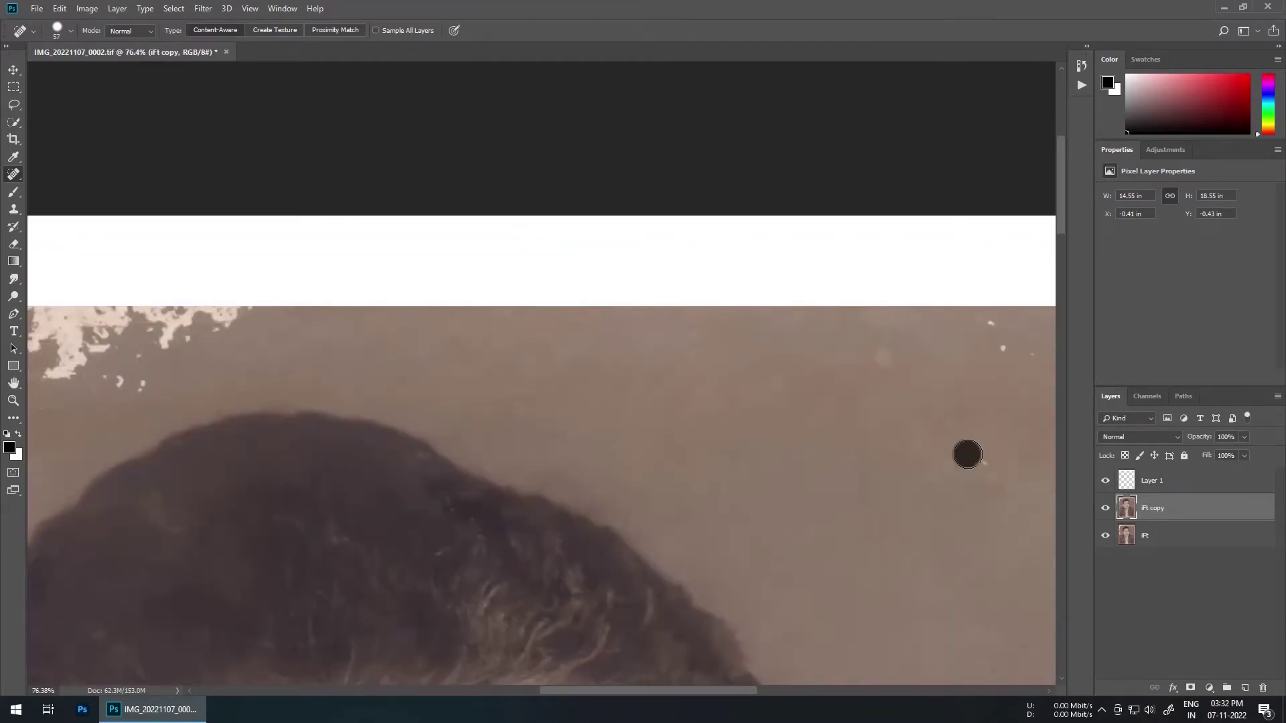
- Remove the last small spots from the background near the portrait's upper-right corner
drag(967, 454, 645, 489)
drag(661, 379, 675, 406)
drag(850, 410, 868, 429)
scroll(915, 407, down, 6)
scroll(654, 494, up, 4)
mouse_move(654, 493)
mouse_down()
mouse_move(536, 379)
mouse_move(1005, 636)
mouse_up()
- Heal the heavily flaked upper-left corner of the background and the damaged strip above the hair
click(503, 338)
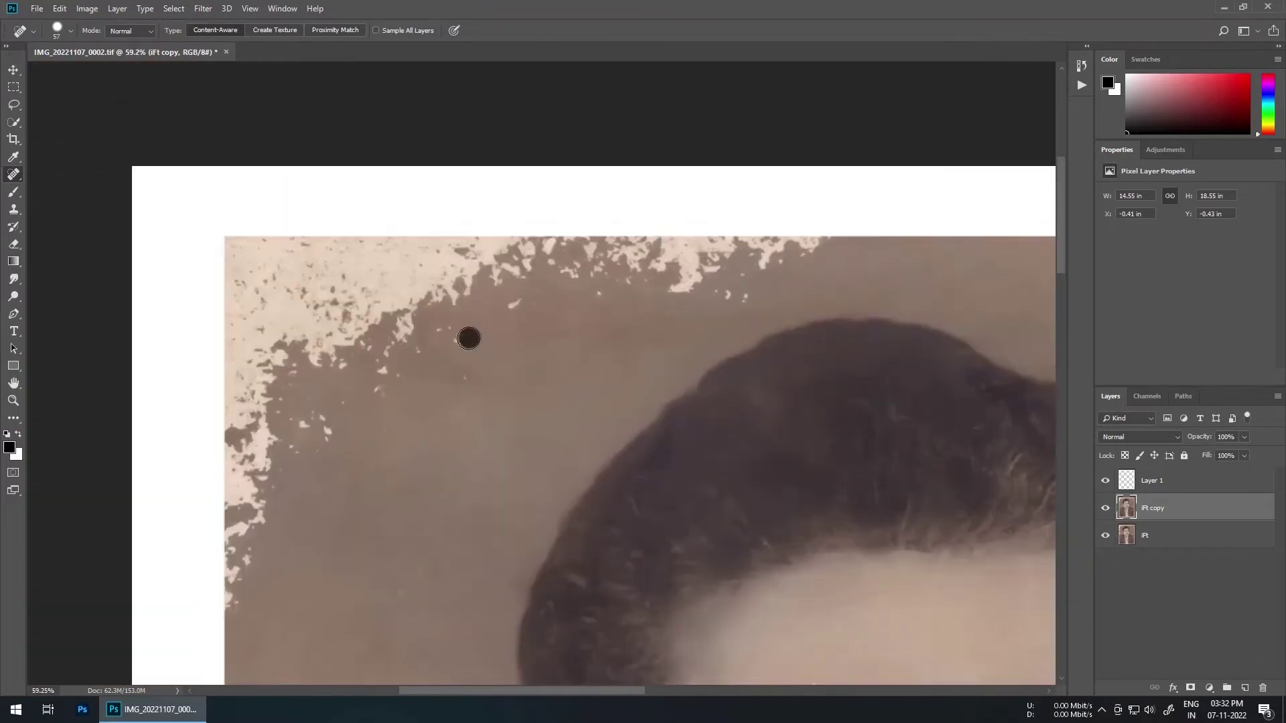
click(712, 279)
mouse_move(830, 242)
mouse_down()
mouse_move(628, 239)
mouse_move(828, 264)
mouse_up()
mouse_move(737, 266)
mouse_down()
mouse_move(655, 249)
mouse_move(568, 256)
mouse_move(686, 267)
mouse_up()
click(669, 316)
mouse_move(339, 440)
mouse_down()
mouse_move(289, 447)
mouse_move(404, 334)
mouse_up()
mouse_move(348, 470)
mouse_down()
mouse_move(363, 268)
mouse_move(355, 438)
mouse_up()
- Heal the scattered light marks on the lower part of the portrait and the suit jacket
scroll(494, 334, down, 4)
drag(770, 569, 473, 168)
scroll(687, 603, up, 5)
drag(416, 526, 434, 522)
drag(657, 206, 638, 228)
drag(762, 526, 776, 553)
- Heal the remaining jacket marks and the discoloured, speckled strip along the portrait's bottom edge, adjusting the brush size
key([)
drag(750, 603, 778, 305)
key(])
key(])
mouse_move(844, 457)
mouse_down()
mouse_move(815, 482)
mouse_move(886, 560)
mouse_up()
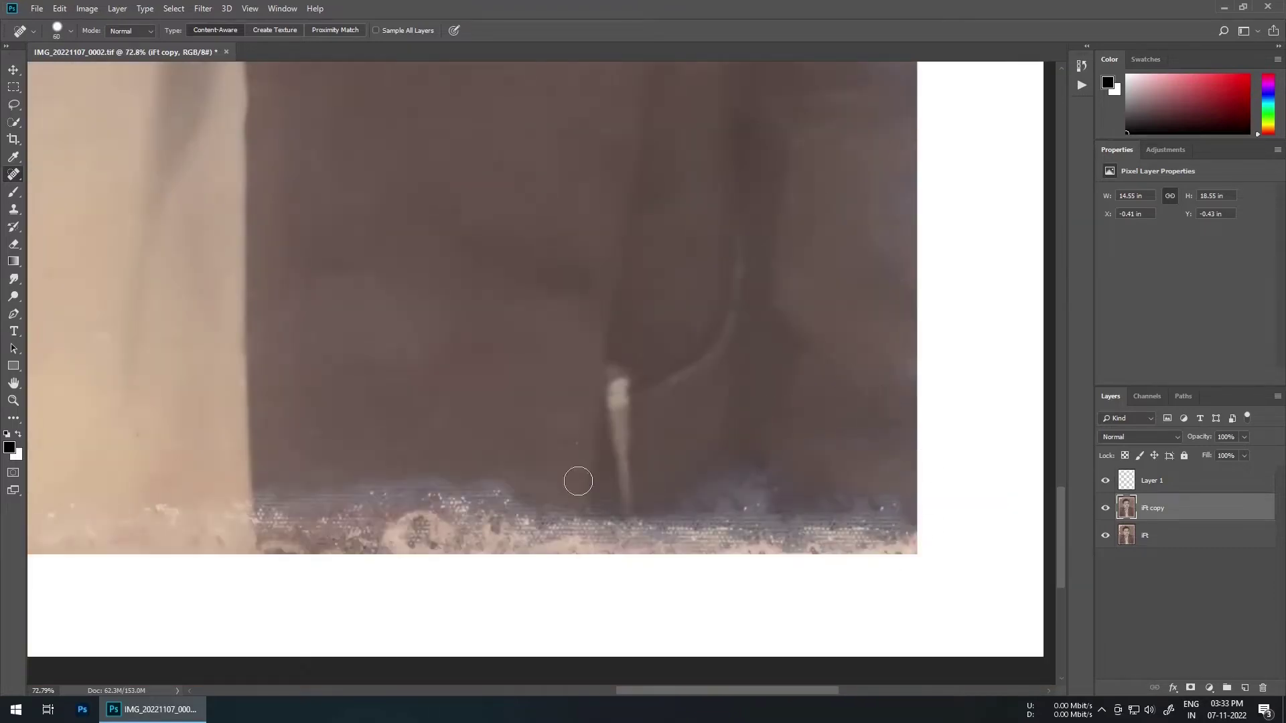
scroll(265, 507, down, 4)
drag(215, 519, 700, 548)
scroll(700, 548, down, 3)
- Add a new layer above iFt copy and clone clean background over the blotchy area left of the head with the Clone Stamp
click(1244, 687)
key(s)
scroll(422, 385, up, 4)
mouse_move(422, 385)
mouse_down()
mouse_move(395, 314)
mouse_move(597, 233)
mouse_move(484, 257)
mouse_move(443, 362)
mouse_up()
alt+right_click(562, 322)
mouse_move(476, 499)
mouse_down()
mouse_move(511, 382)
mouse_move(519, 274)
mouse_up()
scroll(549, 295, up, 4)
alt+right_click(588, 382)
mouse_move(581, 461)
mouse_down()
mouse_move(556, 500)
mouse_move(556, 324)
mouse_up()
scroll(557, 500, down, 3)
alt+right_click(444, 356)
- Reduce the Clone Stamp brush and even out the background around the ear and above the shoulder on Layer 2
scroll(526, 320, up, 3)
key(bracketleft)
key(bracketleft)
key(bracketleft)
key(bracketleft)
key(bracketleft)
key(bracketleft)
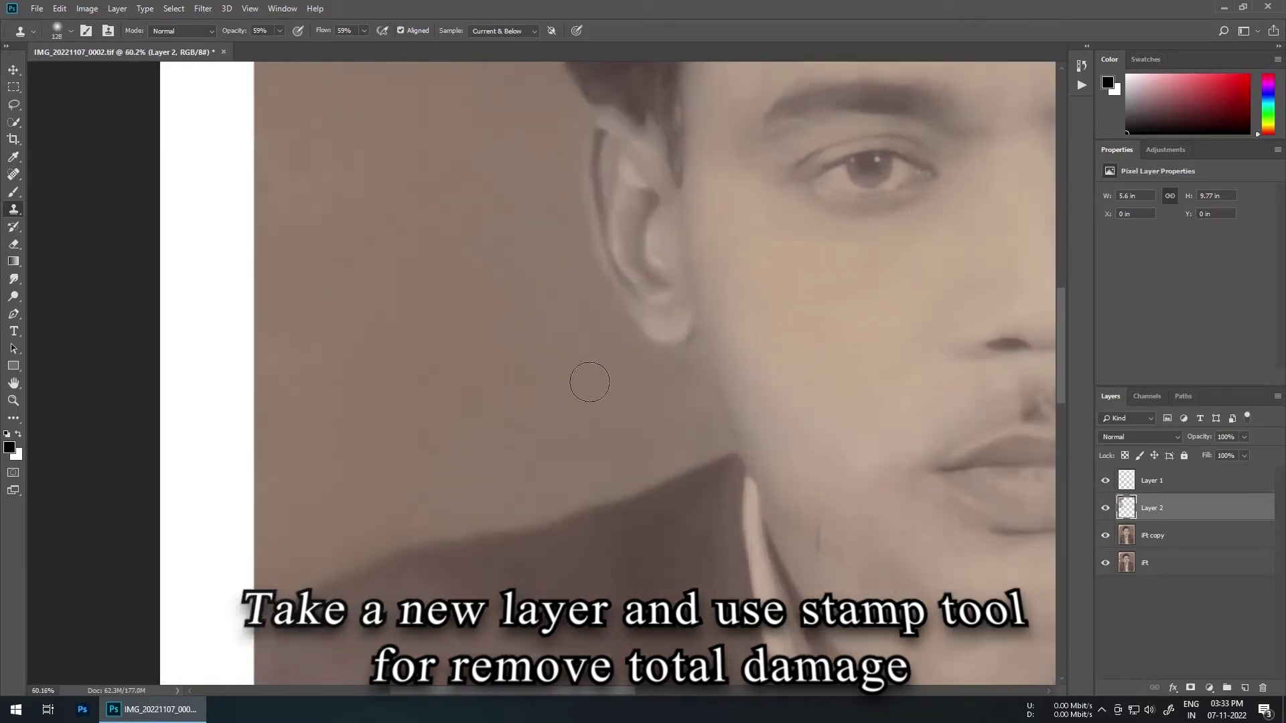
scroll(494, 500, up, 2)
key(bracketleft)
key(bracketleft)
key(bracketleft)
key(bracketleft)
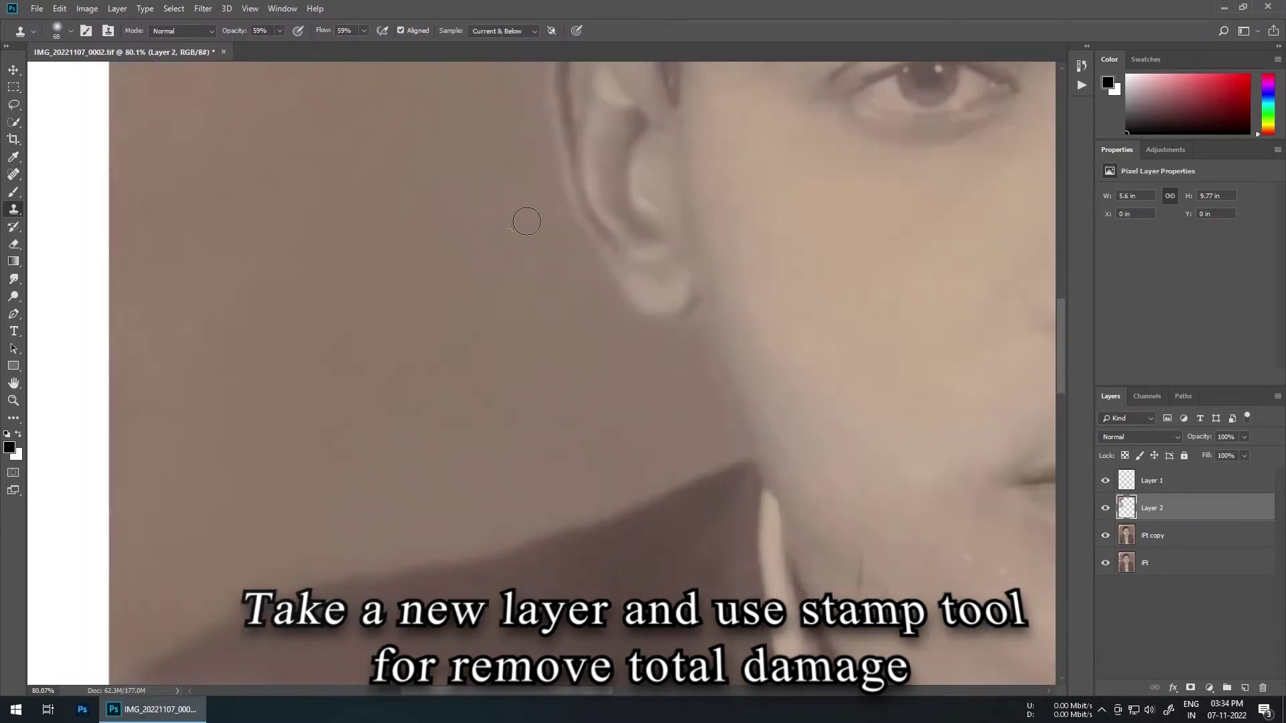
- Clone clean tone over the background between the cheek, the shoulder and the portrait's right edge
scroll(526, 221, down, 4)
drag(938, 335, 706, 380)
key(bracketright)
key(bracketright)
key(bracketright)
key(bracketright)
key(bracketright)
key(bracketright)
key(bracketright)
key(bracketright)
key(bracketright)
key(bracketright)
key(bracketright)
key(bracketright)
key(bracketright)
key(bracketright)
click(706, 380)
scroll(487, 439, up, 2)
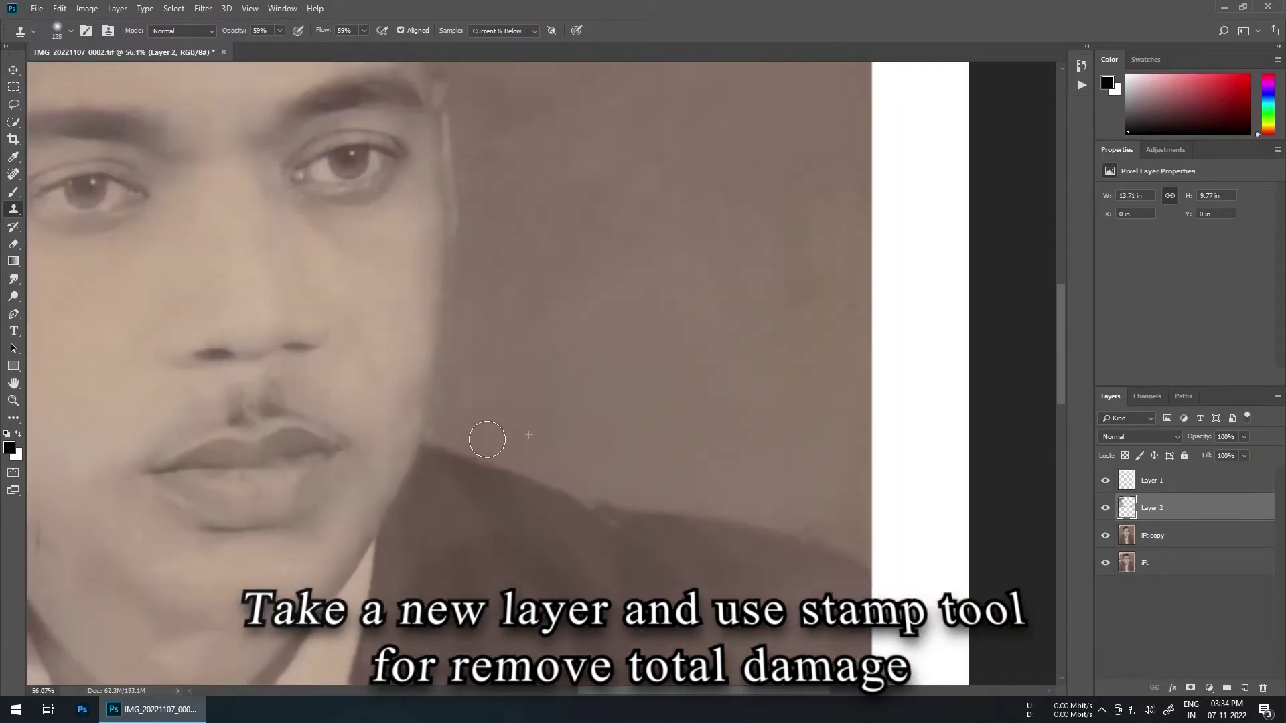
- Enlarge the Clone Stamp brush and smooth the broad background area to the right of the face
scroll(463, 372, down, 2)
key(bracketright)
key(bracketright)
key(bracketright)
key(bracketright)
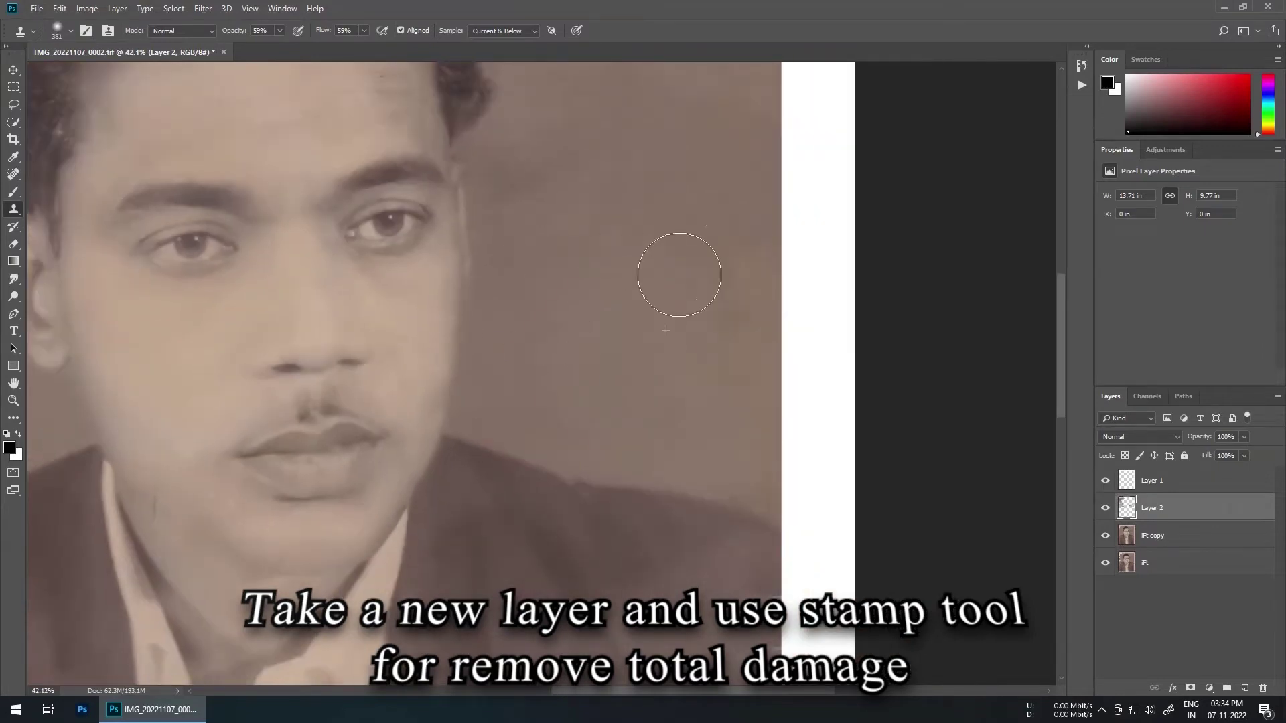
scroll(720, 421, down, 2)
key(bracketright)
key(bracketright)
key(bracketright)
key(bracketright)
scroll(626, 281, up, 7)
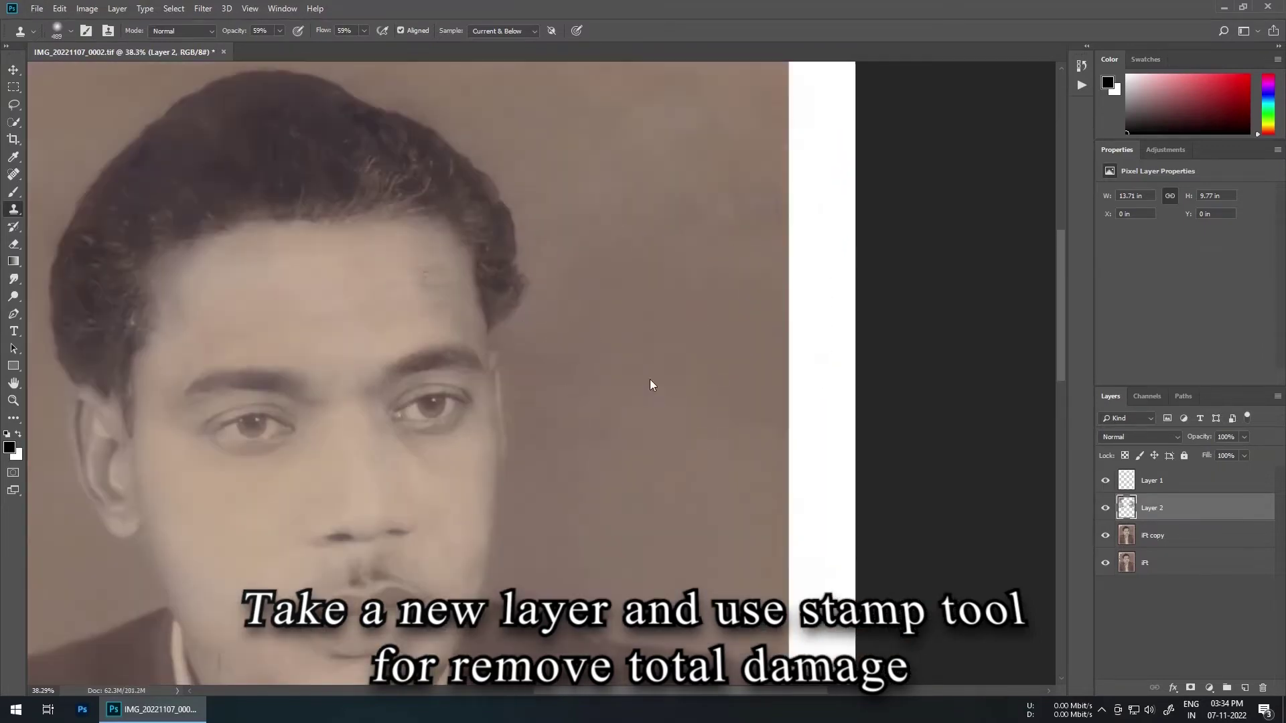
- Clone smooth background tone around the right side of the hair and beside the temple
drag(546, 334, 502, 424)
scroll(590, 462, down, 5)
mouse_move(605, 339)
mouse_down()
mouse_move(617, 338)
mouse_move(580, 338)
mouse_up()
scroll(600, 261, up, 5)
click(473, 270)
scroll(556, 355, down, 5)
- Resize the Clone Stamp brush and even out the repaired background in the upper part of the portrait
key(bracketright)
key(bracketright)
key(bracketright)
key(bracketright)
key(bracketright)
key(bracketright)
key(bracketright)
key(bracketright)
key(bracketleft)
key(bracketleft)
key(bracketleft)
key(bracketleft)
key(bracketleft)
mouse_move(361, 151)
mouse_down()
mouse_move(562, 316)
mouse_move(567, 338)
mouse_up()
- Clone background along the hair's top outline with a smaller brush to clean the strip above the head
scroll(562, 317, up, 2)
key(bracketleft)
key(bracketleft)
key(bracketleft)
key(bracketleft)
drag(612, 336, 725, 356)
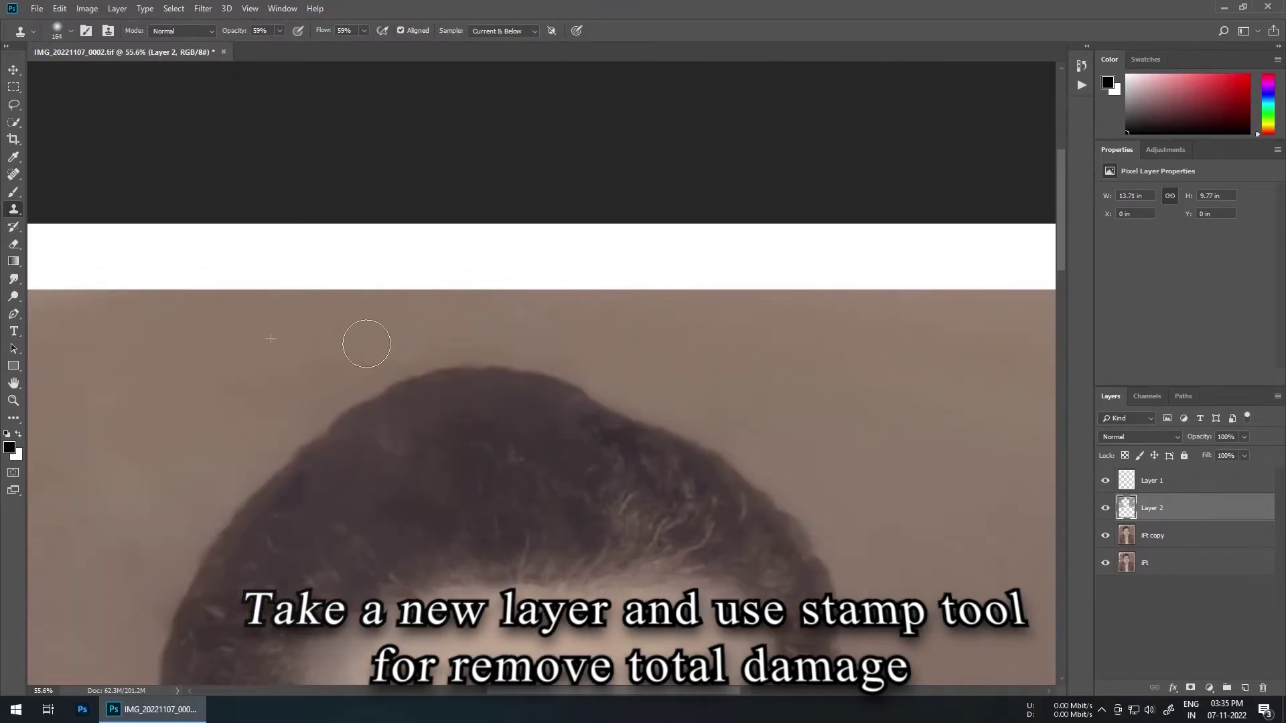
- Resize the Clone Stamp brush and clone jacket tone along the right shoulder and upper lapel beside the neck
scroll(570, 297, down, 3)
scroll(556, 371, up, 4)
key(bracketleft)
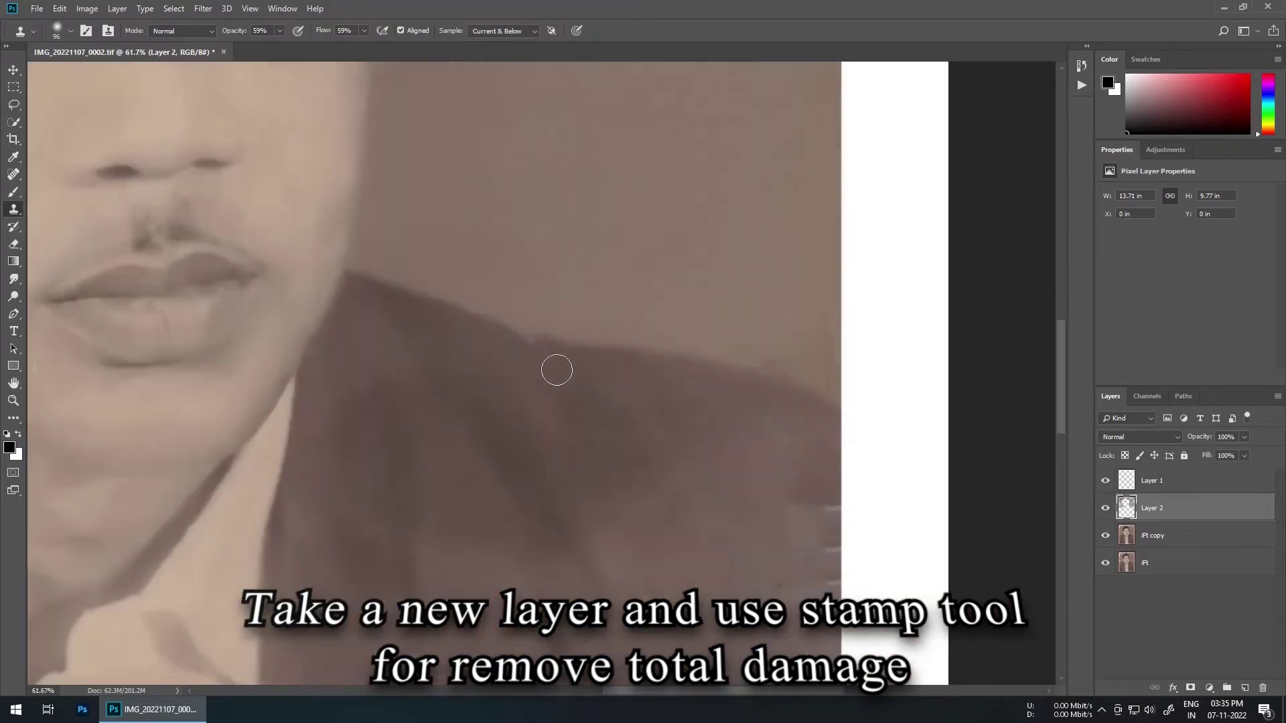
key(bracketright)
key(bracketright)
drag(362, 342, 433, 152)
click(413, 278)
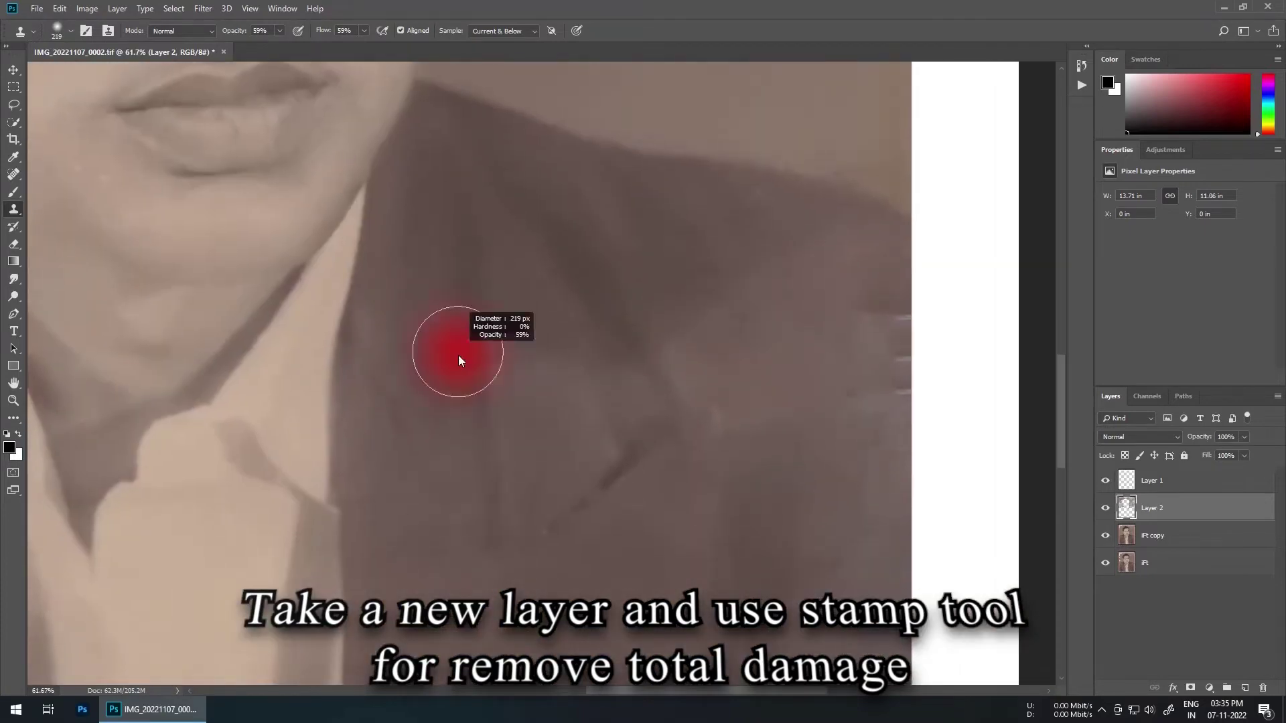
- Clone along the right lapel's notch and its lower edge to clean up the fold line
drag(454, 329, 490, 417)
scroll(369, 407, down, 5)
scroll(492, 475, up, 7)
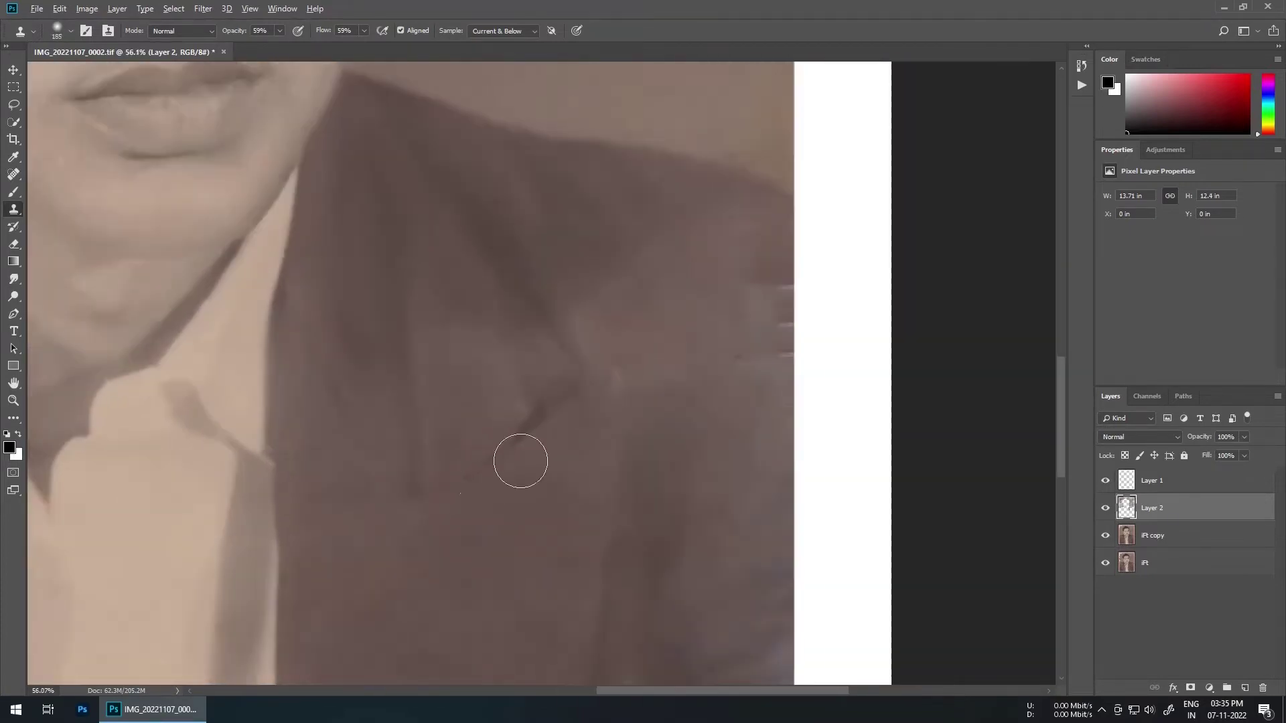
alt+right_click(513, 455)
alt+click(513, 451)
click(440, 498)
alt+right_click(467, 433)
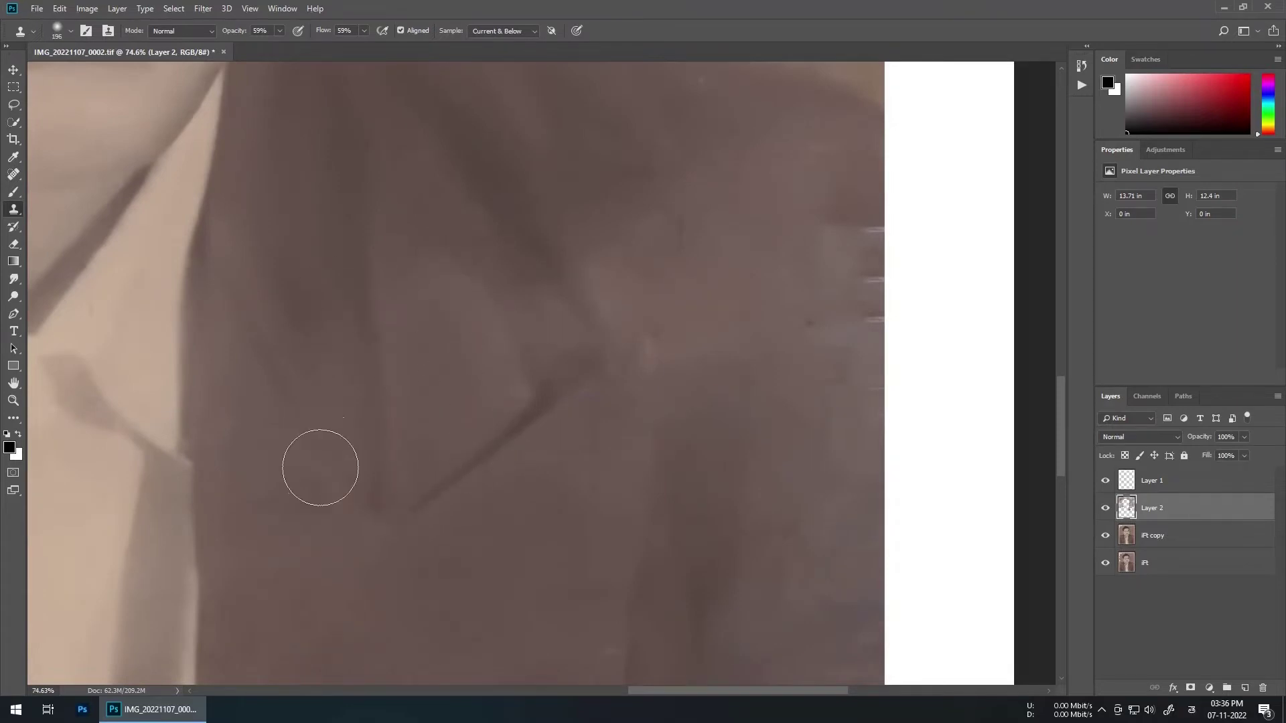
- Clone jacket fabric over the white streaks at the outer edge of the right upper sleeve
scroll(325, 586, up, 3)
scroll(311, 518, down, 4)
alt+right_click(557, 468)
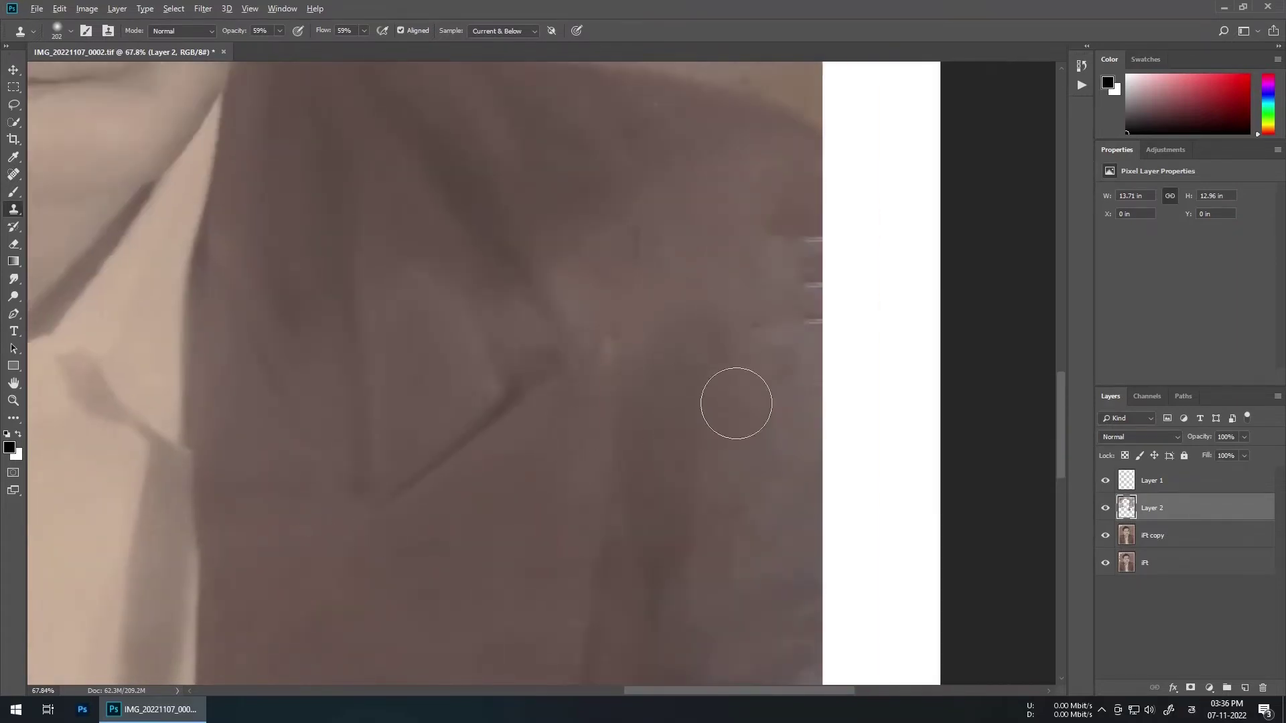
drag(791, 228, 787, 318)
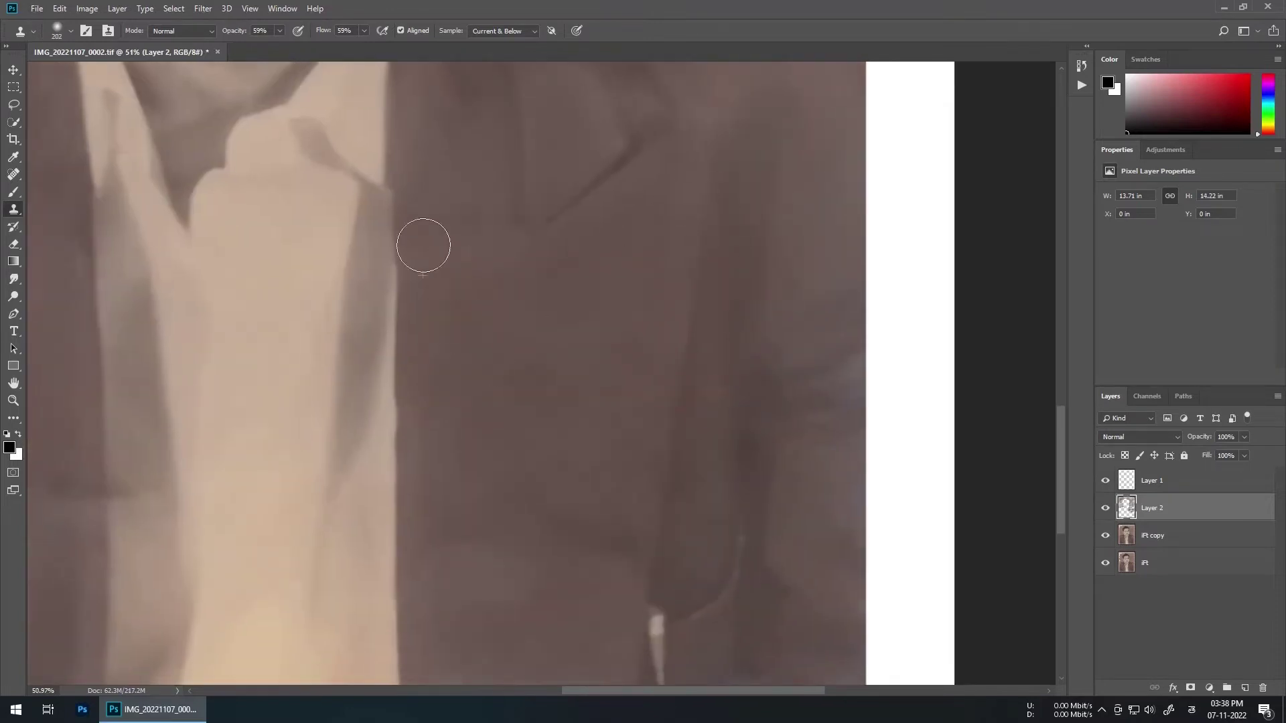
- Clone even fabric tone over the right front panel of the jacket, beside the shirt edge
scroll(634, 366, down, 4)
scroll(622, 353, up, 3)
mouse_move(620, 519)
mouse_down()
mouse_move(557, 539)
mouse_move(502, 523)
mouse_up()
scroll(499, 418, up, 4)
alt+right_click(499, 395)
alt+click(444, 382)
- Sample clean fabric and clone it over the lower end of the right jacket panel
drag(450, 562, 472, 576)
scroll(355, 467, down, 1)
alt+click(363, 476)
drag(364, 524, 427, 573)
drag(282, 315, 517, 393)
- Sample clean shirt tone and clone it over the damaged lower end of the shirt front
scroll(489, 415, down, 4)
alt+click(480, 498)
click(480, 545)
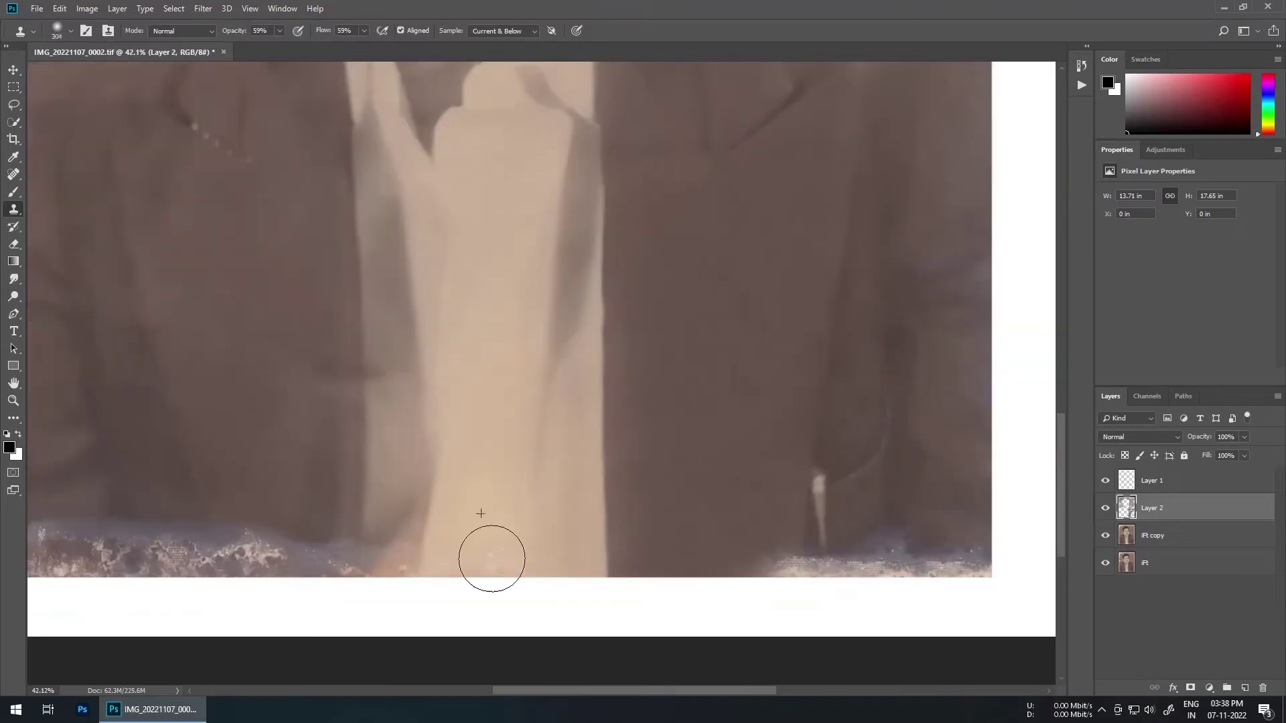
scroll(479, 545, up, 6)
click(472, 518)
scroll(439, 465, down, 5)
- Clone over the damage at the shirt's lower-left corner and the adjoining jacket edge
alt+right_click(411, 428)
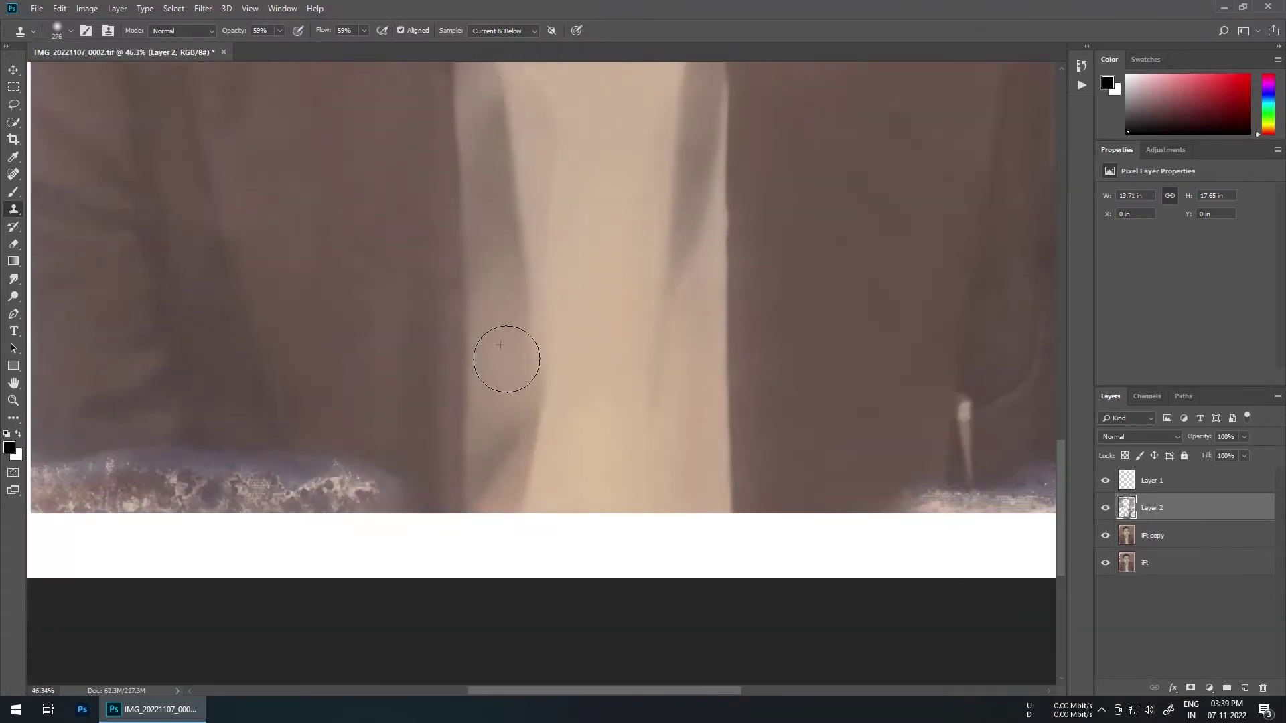
drag(506, 359, 584, 566)
scroll(561, 281, down, 3)
scroll(517, 395, up, 2)
drag(516, 396, 541, 568)
scroll(535, 229, up, 5)
- Resize the Clone Stamp brush and smooth the jacket tone across the left shoulder and lapel
alt+right_click(535, 229)
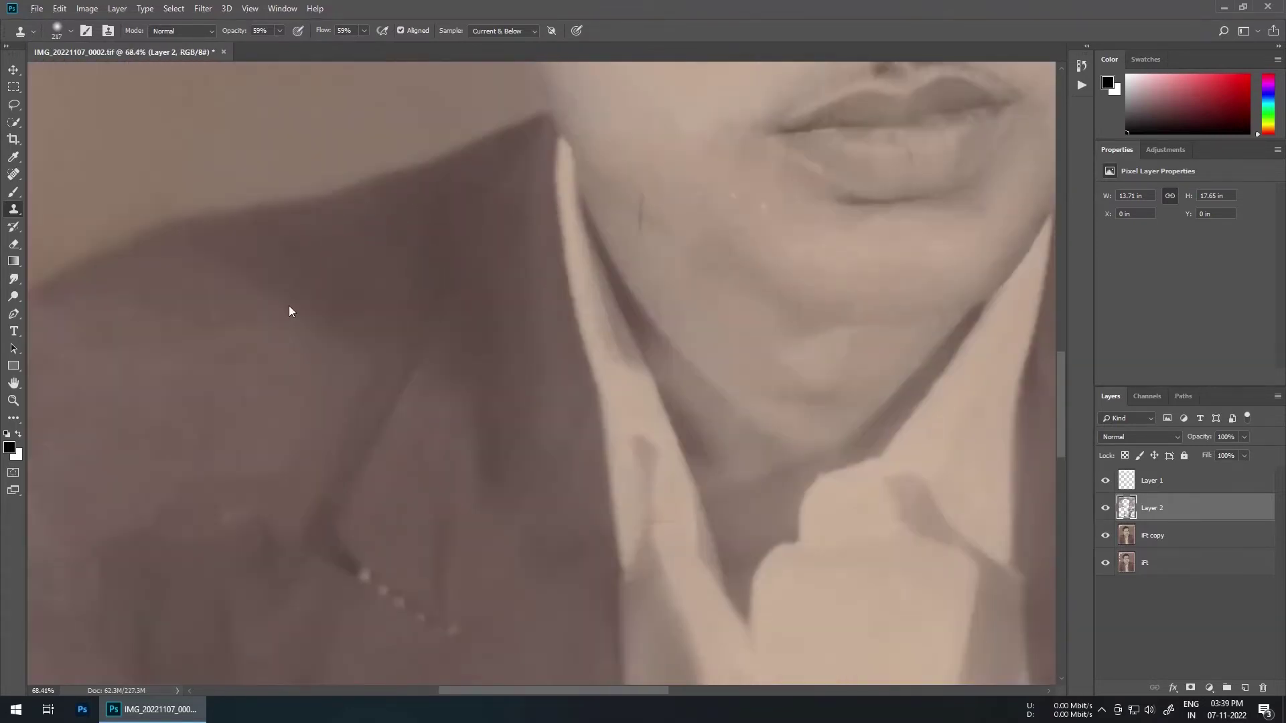
drag(289, 312, 622, 304)
alt+right_click(361, 384)
scroll(395, 462, down, 3)
drag(560, 421, 591, 219)
scroll(502, 280, down, 1)
drag(517, 443, 449, 227)
- Clone even fabric tone over the left jacket front below the lapel
scroll(557, 364, up, 3)
key(alt+shift)
scroll(557, 364, down, 1)
alt+right_click(603, 273)
scroll(603, 529, up, 3)
scroll(636, 469, down, 3)
mouse_move(636, 586)
mouse_down()
mouse_move(681, 586)
mouse_move(721, 549)
mouse_up()
- Clone over discoloured patches between the left sleeve folds at the photo's outer edge
scroll(683, 469, down, 5)
scroll(588, 426, up, 6)
alt+click(460, 326)
click(442, 321)
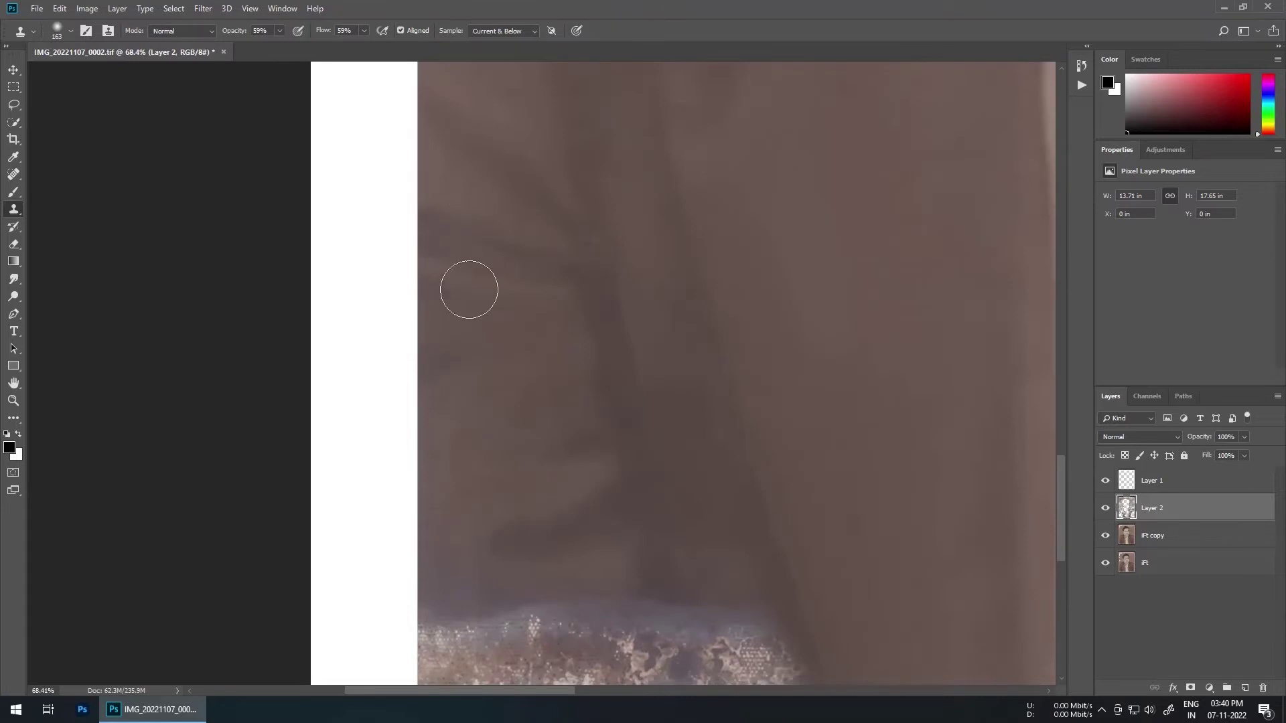
drag(469, 289, 491, 413)
mouse_move(622, 432)
mouse_down()
mouse_move(576, 399)
mouse_move(502, 255)
mouse_up()
alt+right_click(452, 266)
click(452, 265)
- Clone jacket fabric over the flaked strip along the photo's lower-left corner
alt+right_click(569, 346)
drag(641, 364, 643, 359)
drag(591, 403, 678, 442)
scroll(675, 456, down, 1)
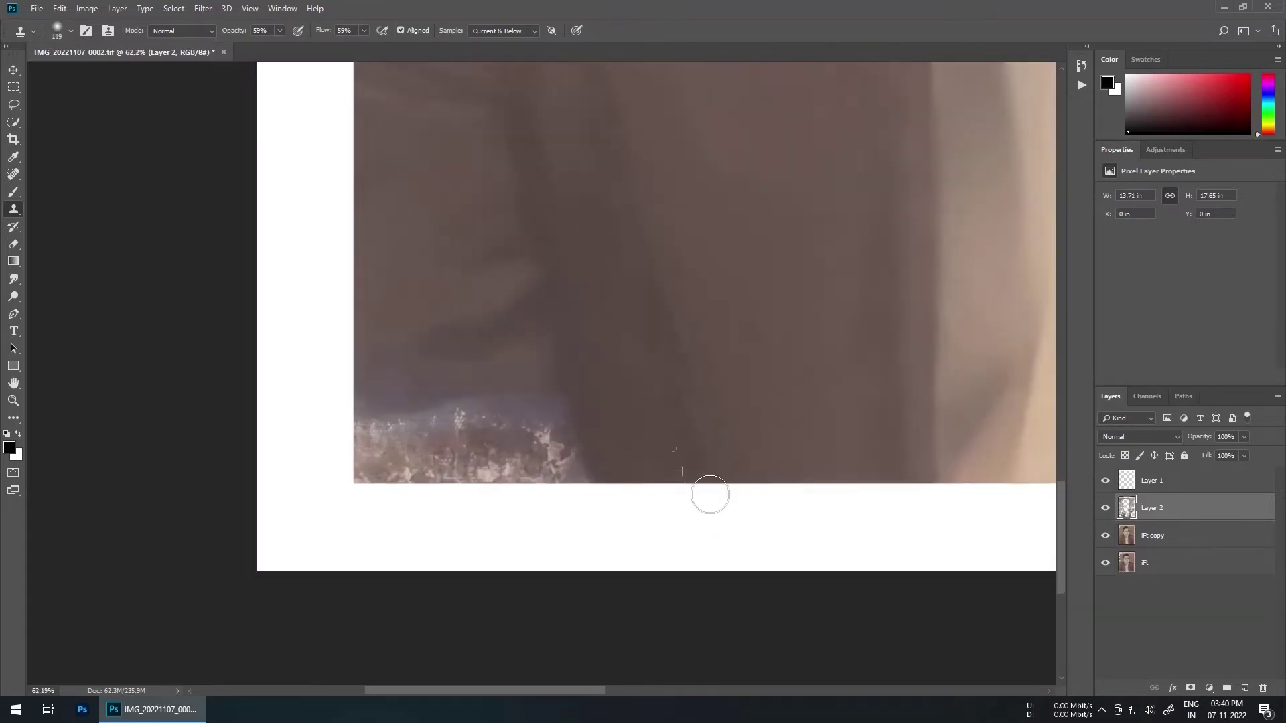
scroll(710, 495, down, 2)
alt+right_click(555, 419)
drag(594, 445, 630, 505)
click(546, 469)
alt+click(530, 315)
drag(550, 469, 464, 503)
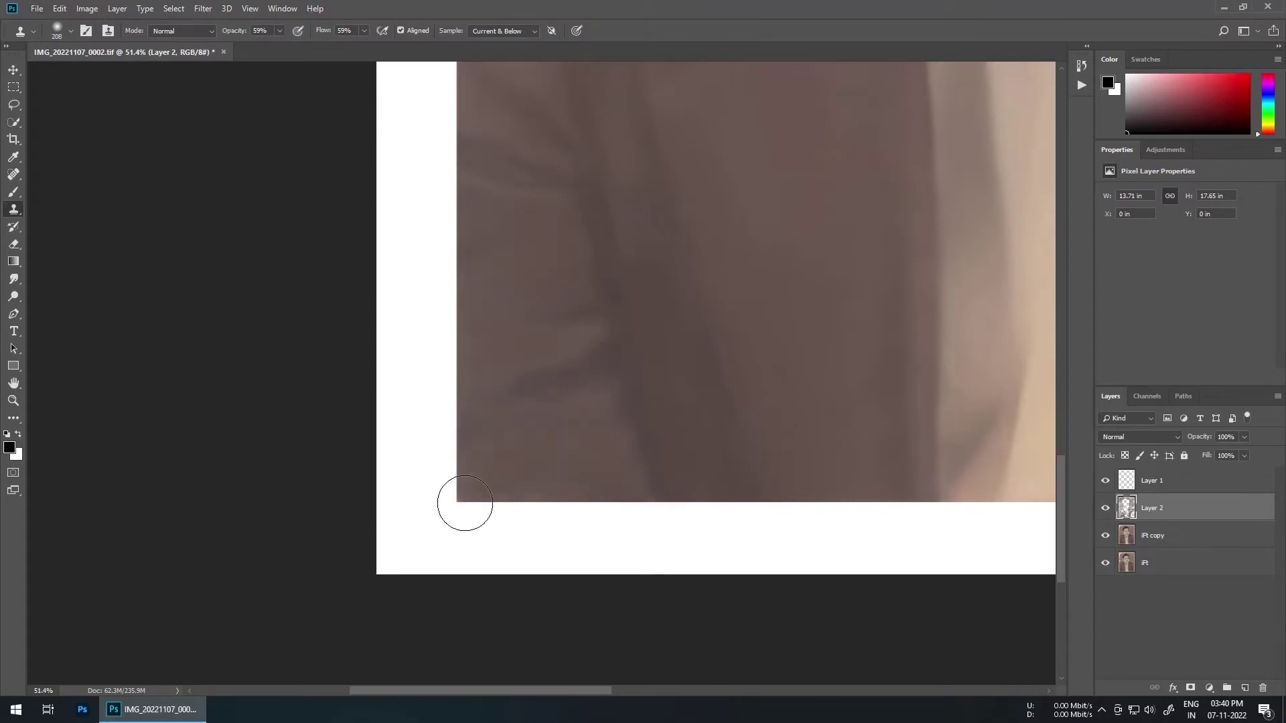
- Adjust the Clone Stamp brush and even out the lower right sleeve and the jacket around the pocket edge
scroll(482, 428, down, 5)
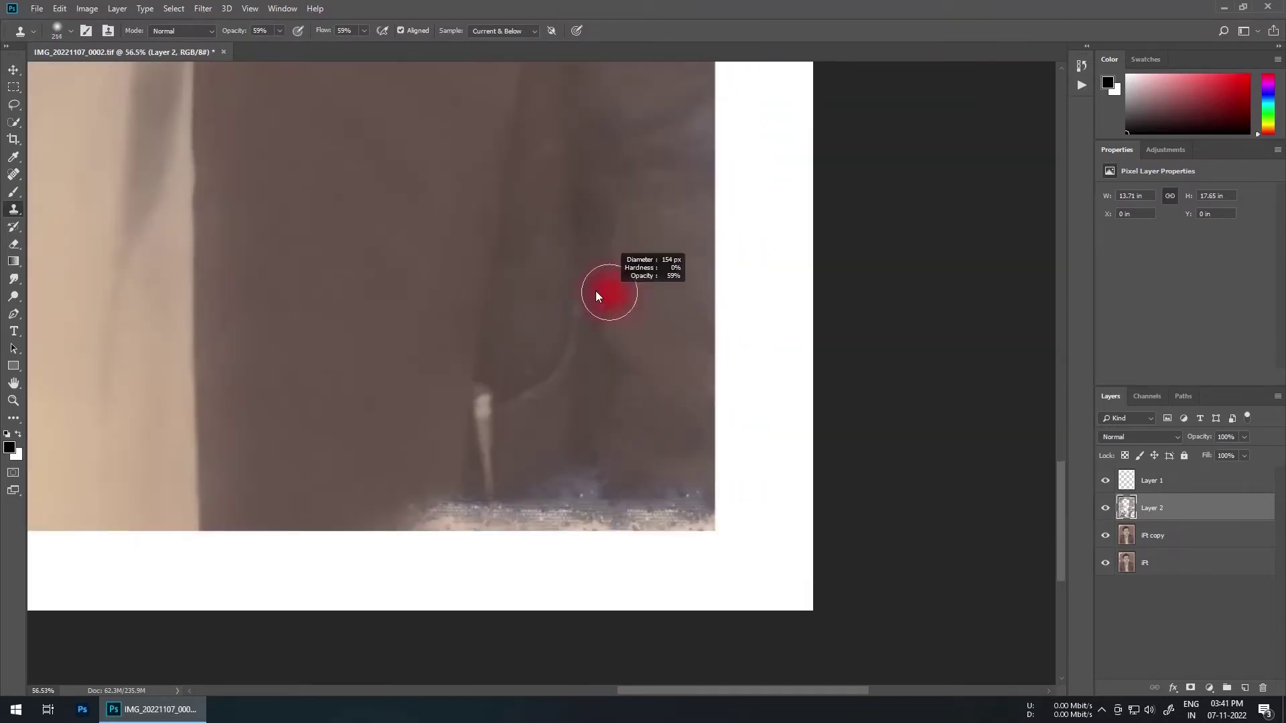
drag(541, 169, 554, 417)
scroll(708, 301, up, 3)
drag(683, 500, 592, 462)
scroll(572, 419, down, 5)
scroll(479, 430, up, 2)
drag(560, 507, 574, 374)
drag(568, 482, 584, 486)
drag(487, 426, 468, 425)
drag(381, 464, 368, 464)
alt+right_click(315, 482)
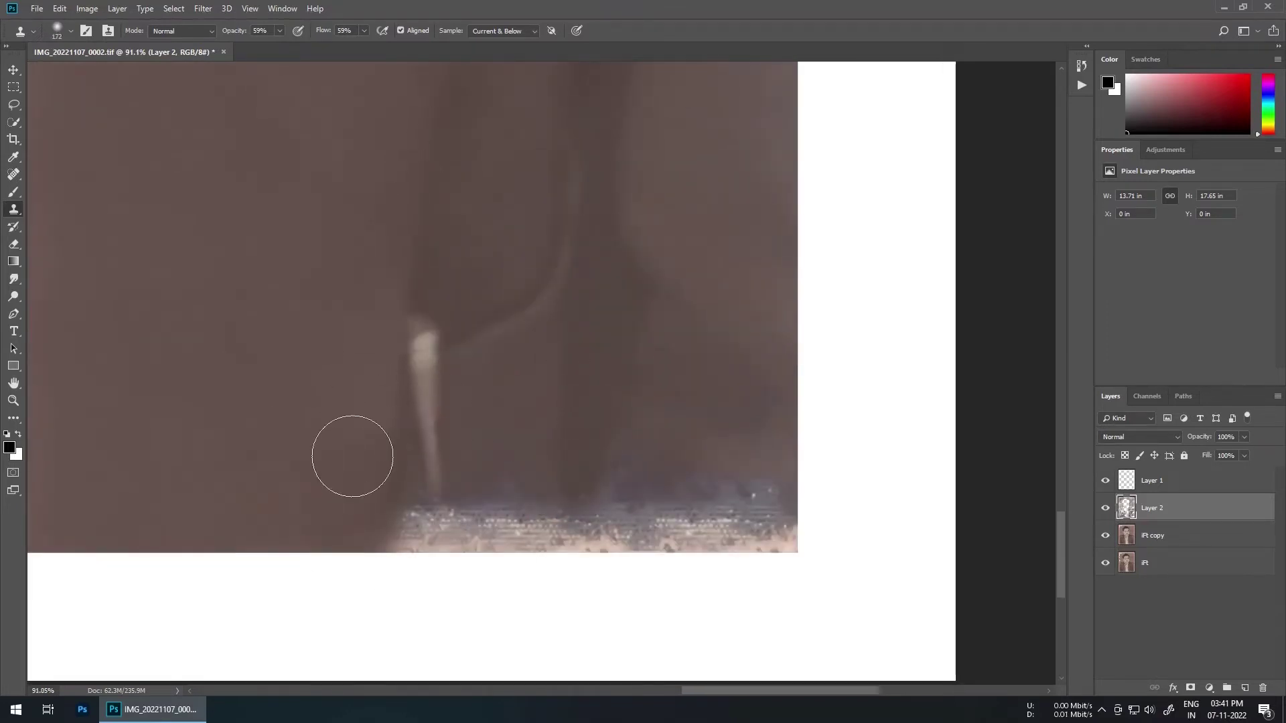
- Clone jacket fabric over the flaked, bluish strip along the photo's lower-right corner
scroll(442, 474, up, 2)
alt+right_click(474, 476)
alt+right_click(503, 476)
scroll(469, 415, down, 2)
scroll(513, 371, down, 4)
alt+right_click(609, 299)
drag(593, 192, 541, 377)
mouse_move(565, 548)
mouse_down()
mouse_move(535, 586)
mouse_move(639, 551)
mouse_up()
drag(616, 392, 615, 551)
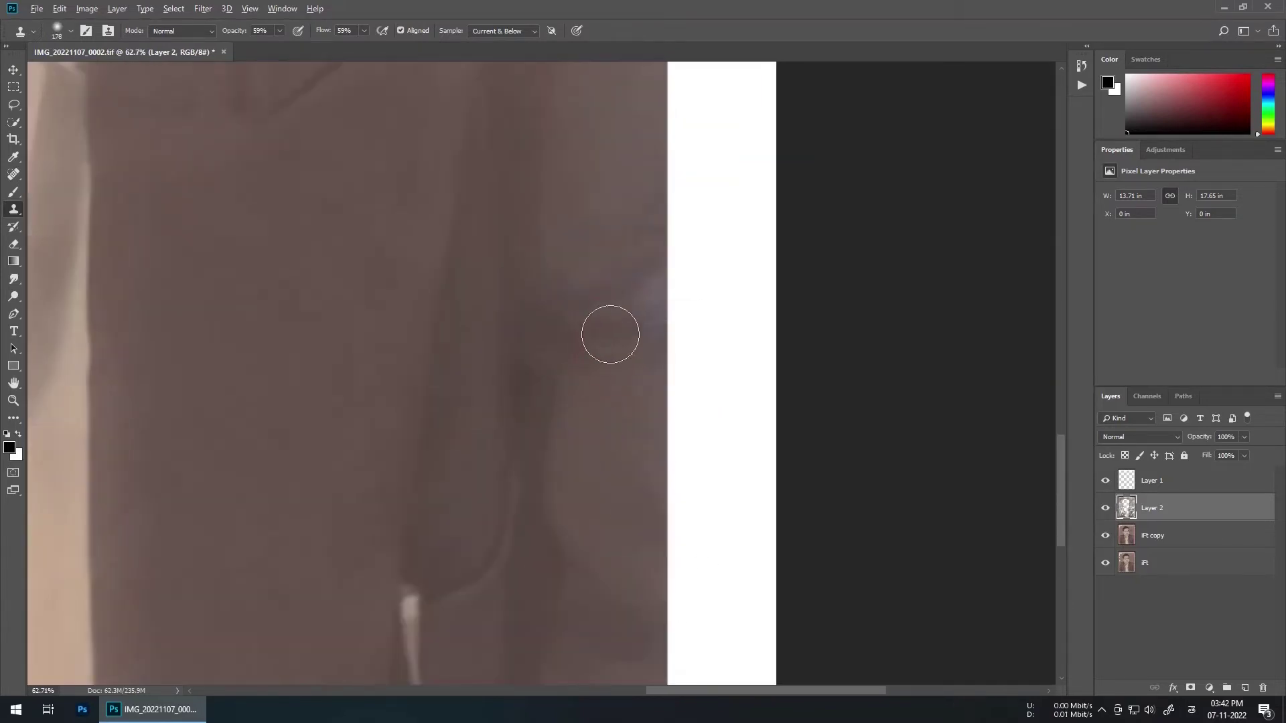
- Clone over the bluish stain on the right sleeve and smooth the upper sleeve with a larger brush
drag(644, 300, 661, 408)
mouse_move(529, 201)
mouse_down()
mouse_move(560, 438)
mouse_move(595, 473)
mouse_up()
alt+click(521, 379)
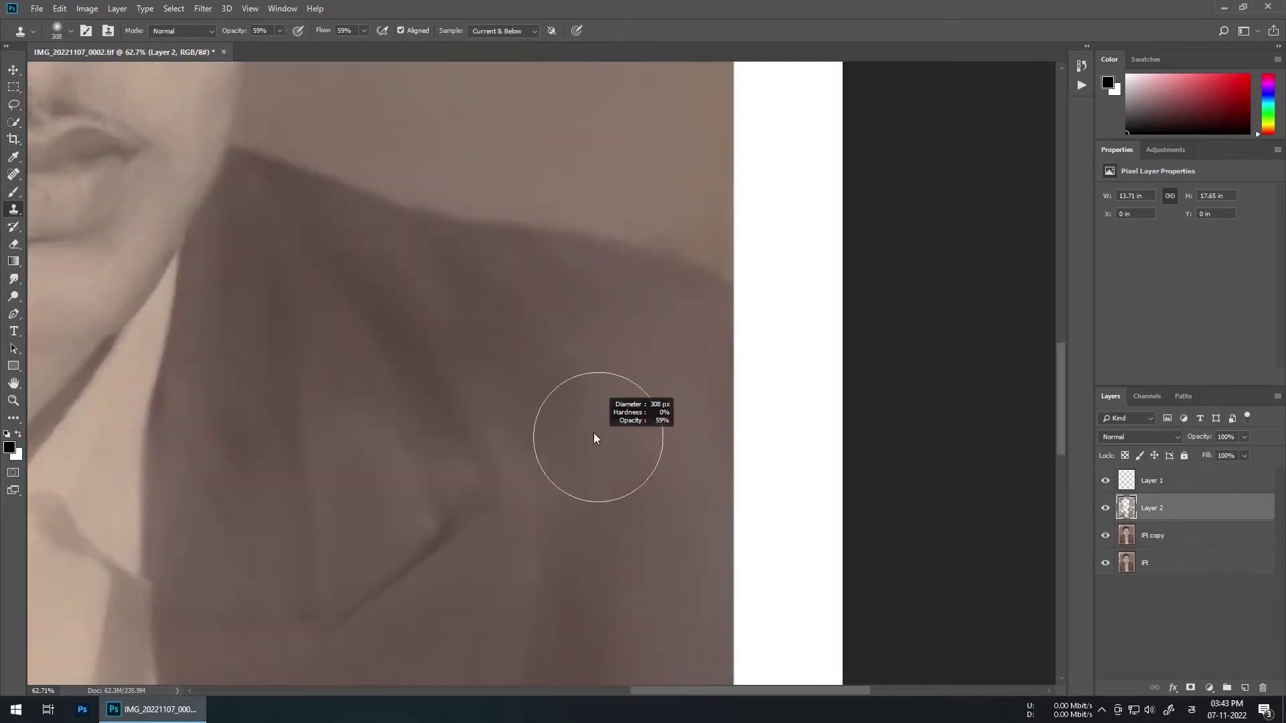
alt+right_click(644, 251)
scroll(643, 251, up, 3)
drag(652, 251, 677, 442)
- Clone background and jacket tone along the right shoulder line with a small brush to clean its outline
scroll(435, 345, up, 4)
drag(402, 281, 831, 390)
scroll(332, 345, up, 3)
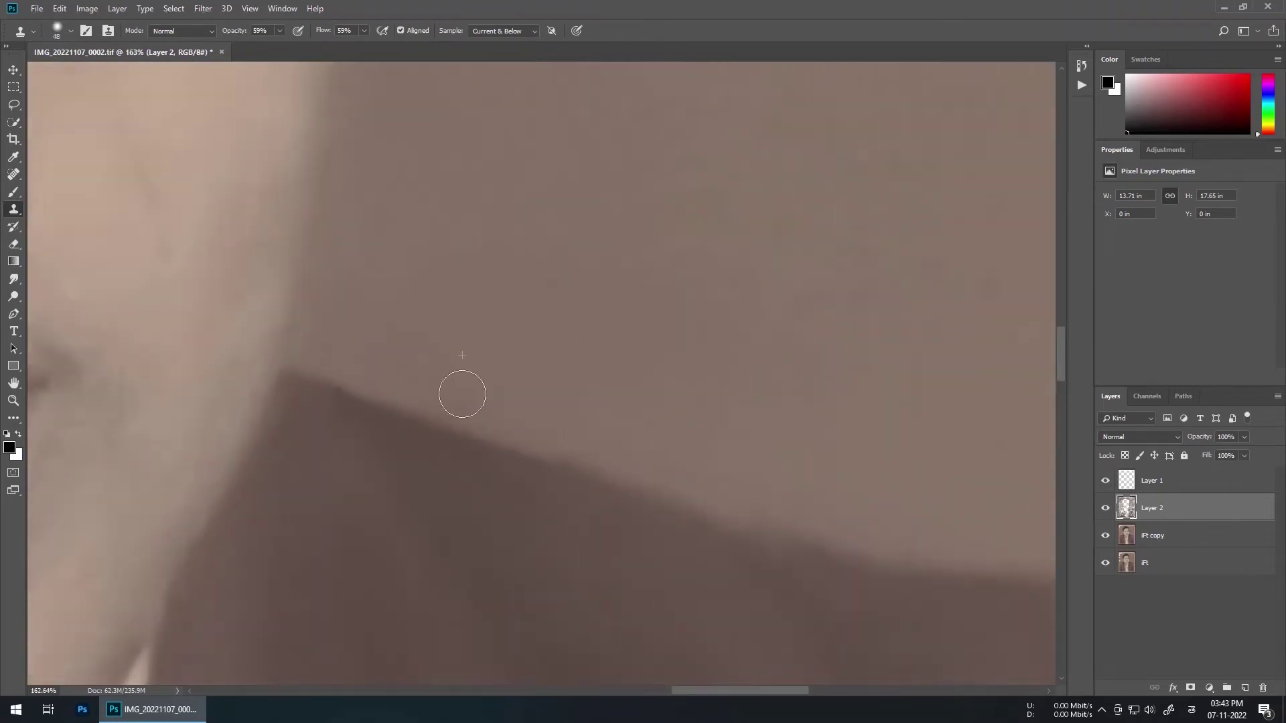
drag(457, 392, 797, 520)
drag(797, 520, 421, 418)
scroll(541, 497, down, 3)
drag(637, 507, 361, 457)
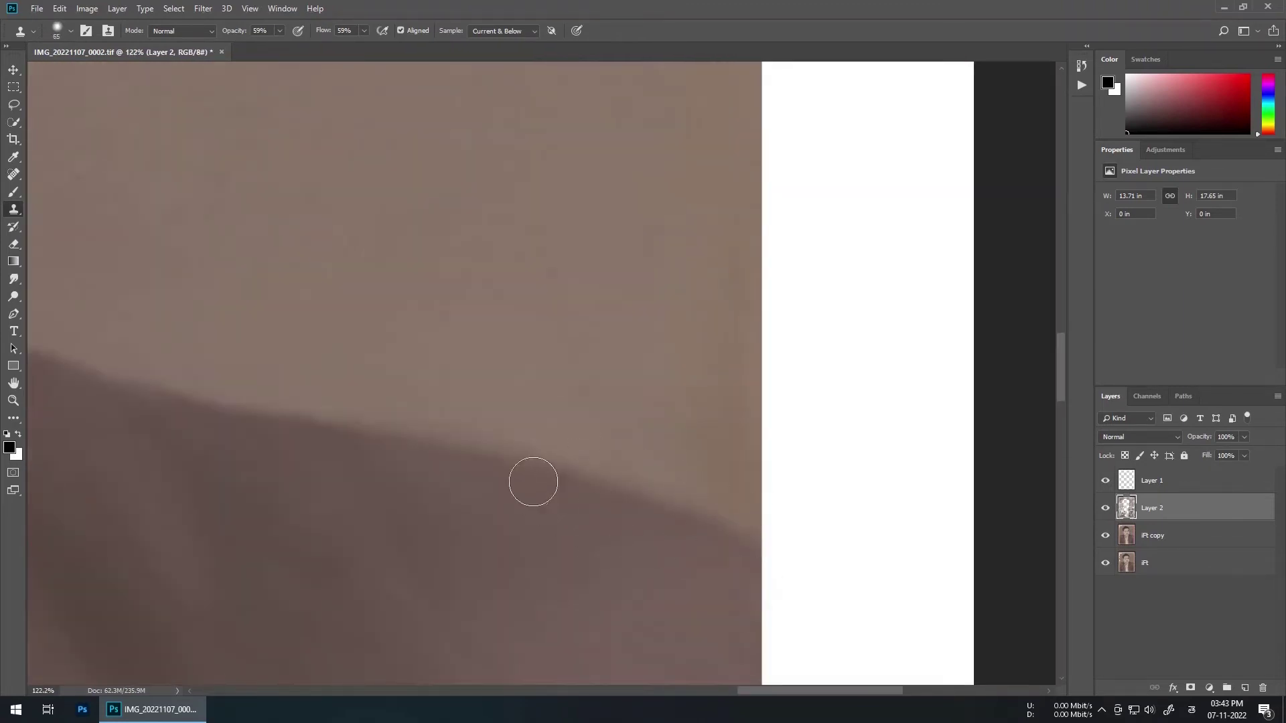
- Clone along the left shoulder line near the collar with a small brush to clean its outline
scroll(536, 415, down, 16)
scroll(101, 335, up, 18)
mouse_move(201, 321)
mouse_down()
mouse_move(566, 261)
mouse_move(541, 412)
mouse_up()
scroll(541, 412, down, 3)
alt+right_click(535, 472)
scroll(536, 508, up, 1)
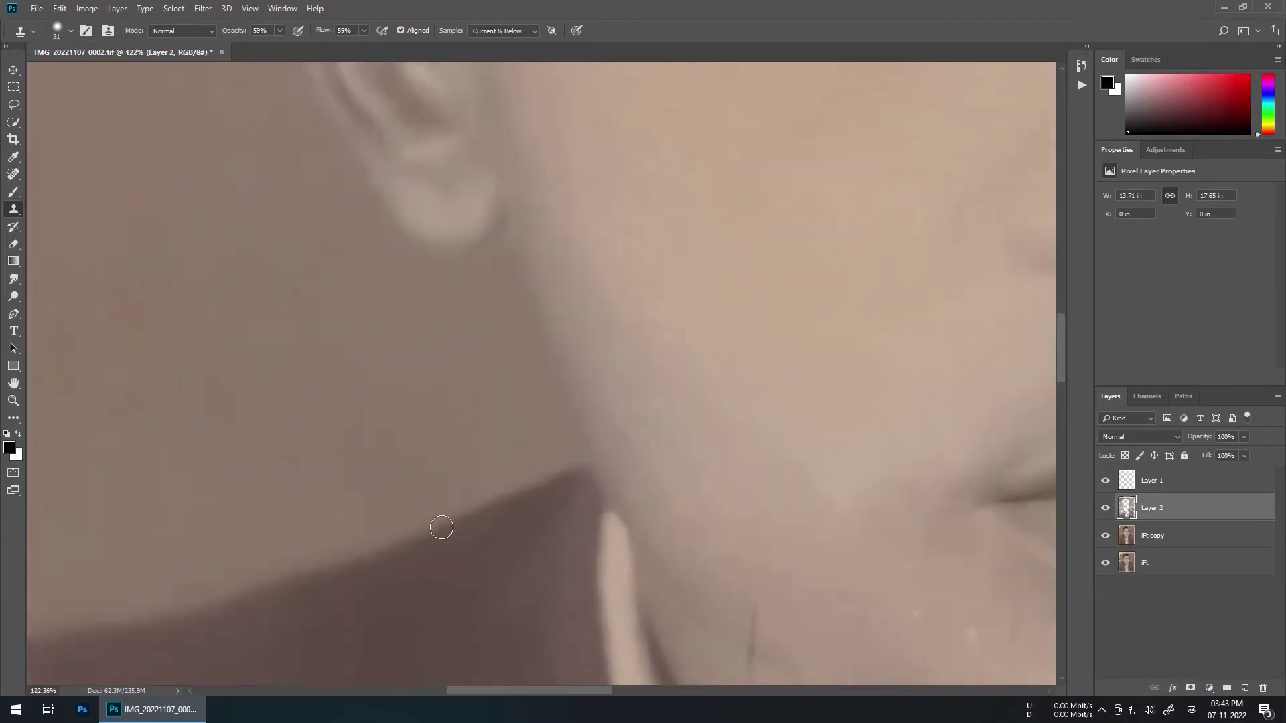
drag(442, 527, 806, 361)
- Enlarge the Clone Stamp brush and even out the tones around the left shoulder's edge
key(bracketright)
key(bracketright)
key(bracketright)
drag(528, 417, 800, 272)
key(bracketright)
key(bracketright)
key(bracketright)
key(bracketright)
key(bracketright)
key(bracketright)
key(bracketright)
scroll(347, 353, down, 4)
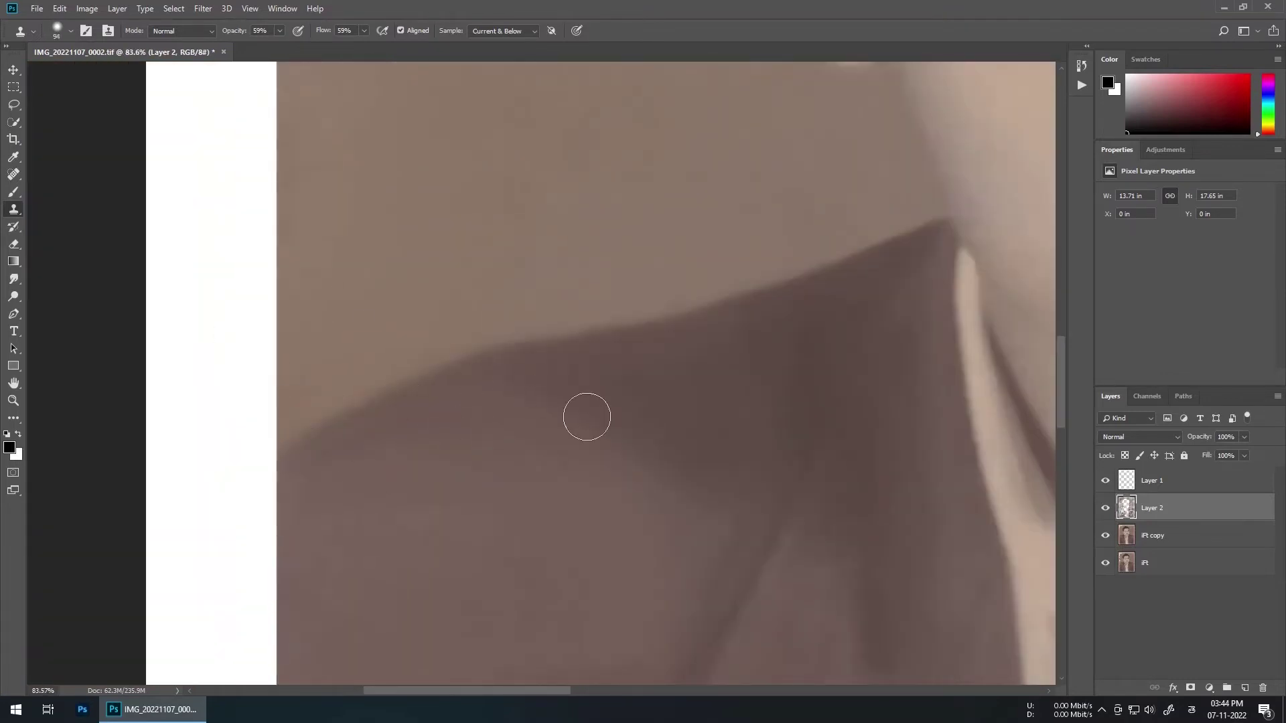
- Resize the Clone Stamp brush and clone smooth skin tone across the forehead
scroll(587, 416, down, 15)
scroll(890, 127, up, 14)
right_click(673, 365)
alt+right_click(673, 365)
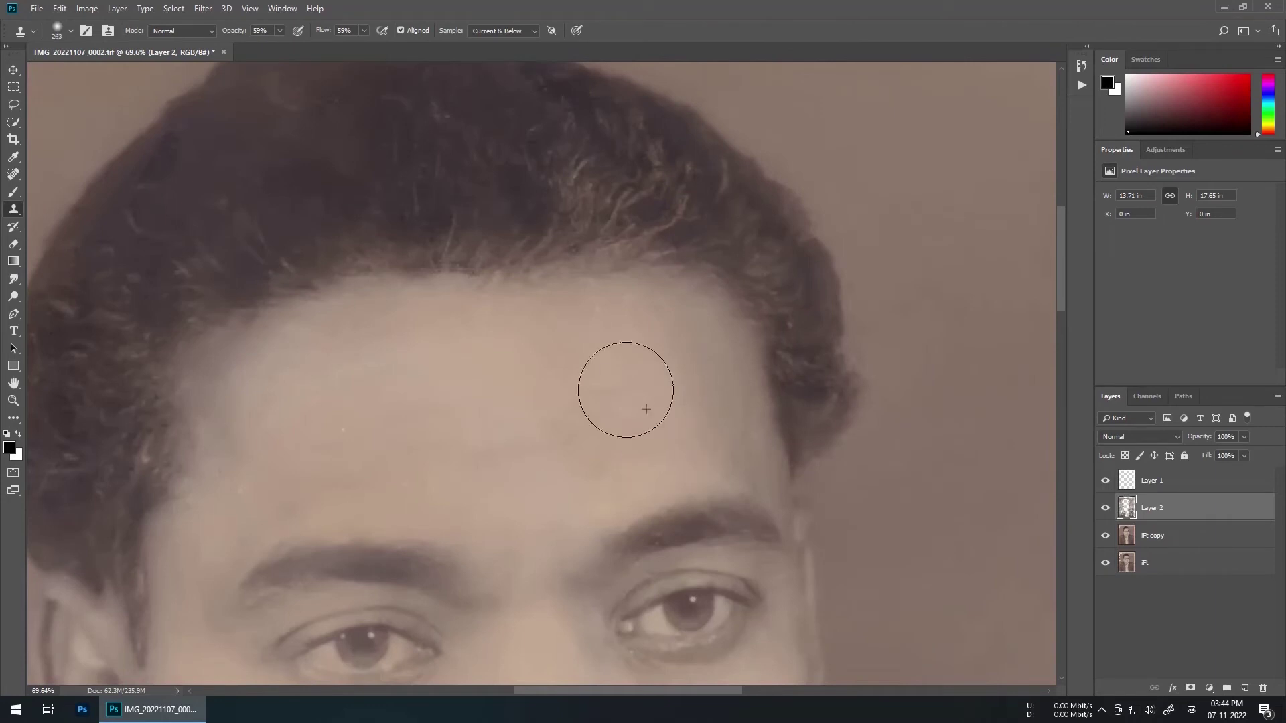
scroll(447, 370, down, 14)
scroll(469, 401, up, 15)
alt+right_click(407, 416)
click(408, 416)
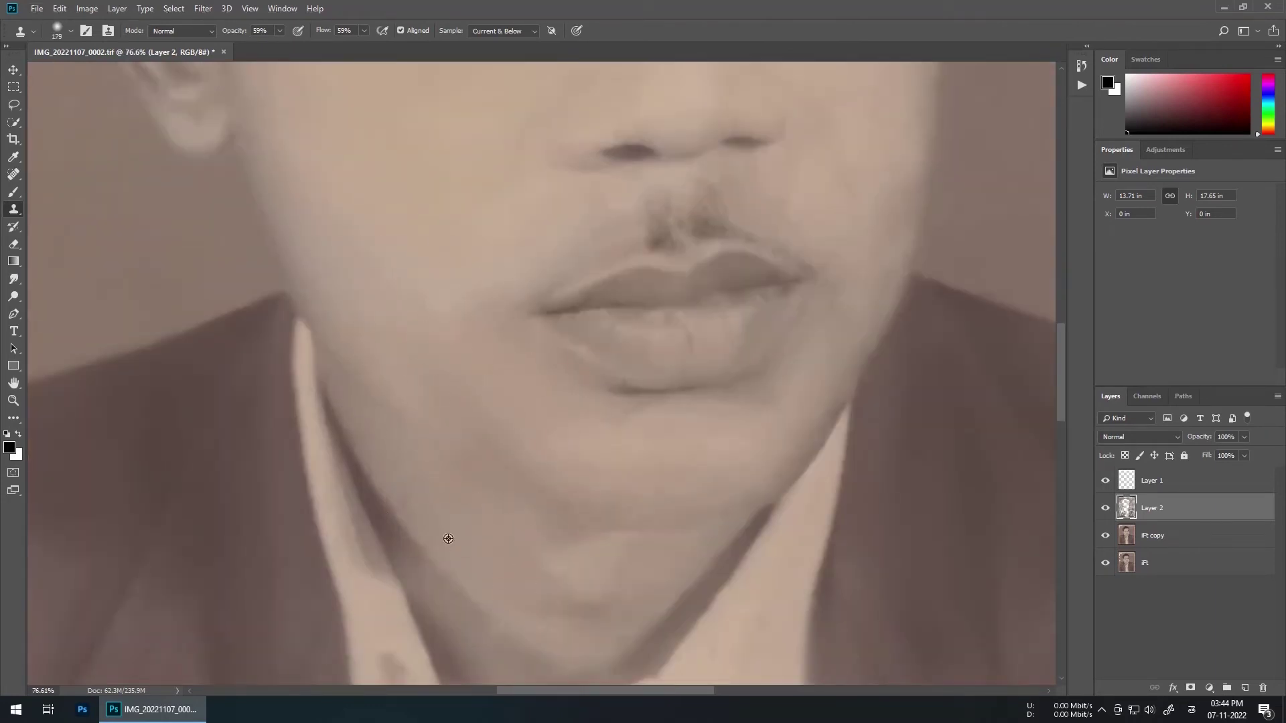
- Clone smooth skin tone over the marks on the left jaw, chin and neck
drag(448, 538, 374, 312)
alt+right_click(348, 522)
drag(343, 522, 395, 321)
drag(704, 124, 679, 327)
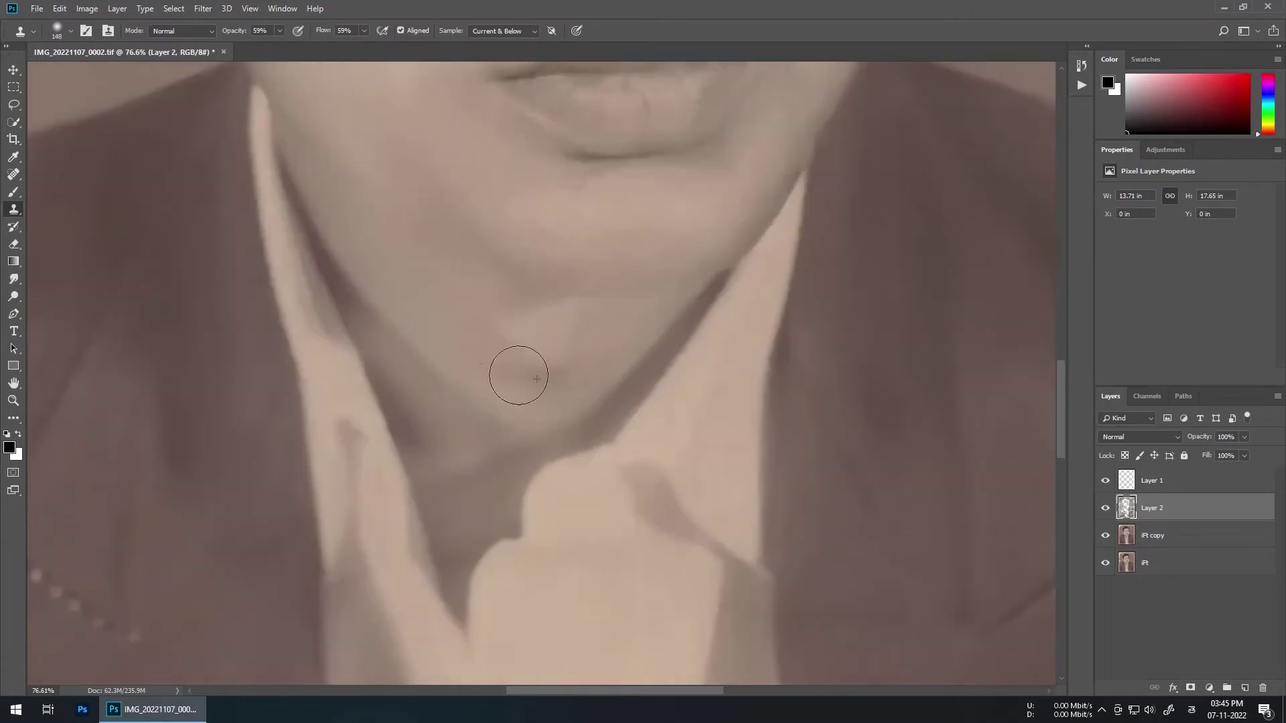
alt+right_click(518, 375)
scroll(654, 343, up, 2)
- Toggle the visibility of Layer 2 to compare the whole portrait with and without the cloned repairs
scroll(661, 371, down, 5)
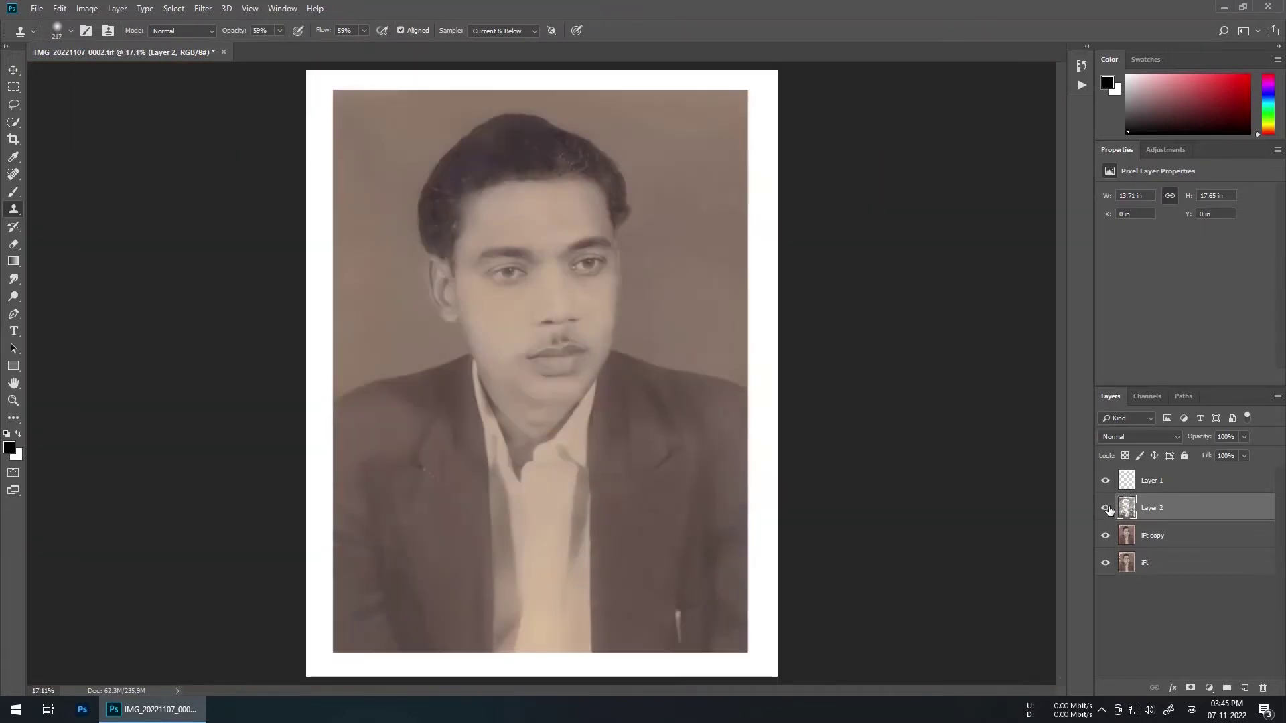
click(1105, 507)
click(1104, 508)
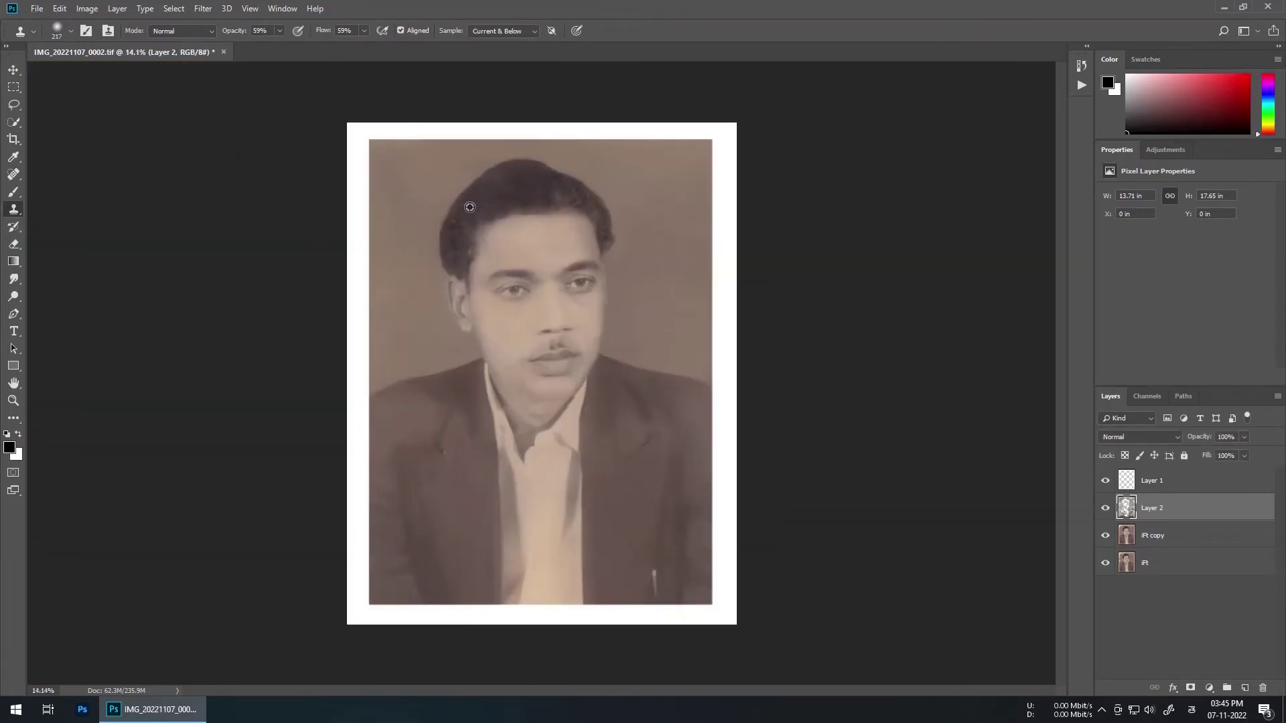
scroll(1003, 478, up, 2)
scroll(768, 532, down, 1)
- Set the new layer above Layer 2 to Color blend mode and sample a forehead skin tone for the Brush
click(1138, 438)
click(1132, 420)
key(b)
alt+click(553, 238)
- Paint the sampled skin tone over the discoloured areas of the face with a large soft brush
scroll(587, 266, up, 7)
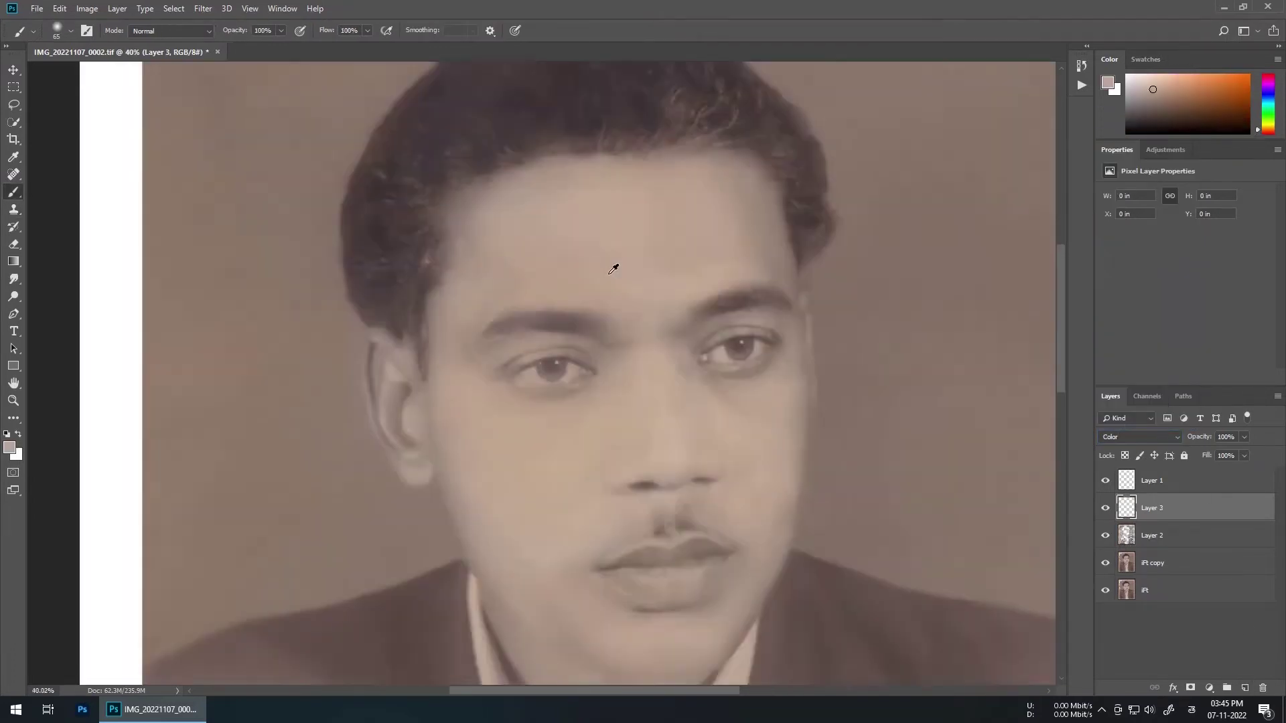
scroll(587, 266, up, 3)
drag(649, 569, 712, 354)
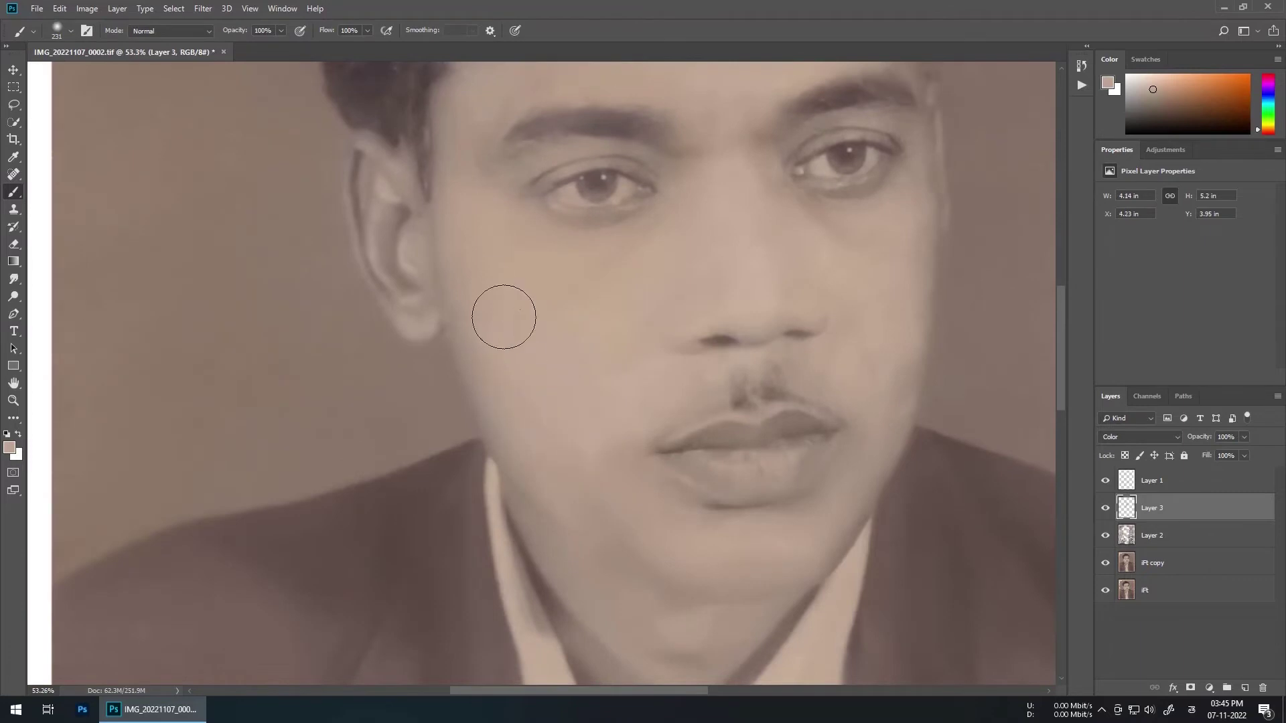
mouse_move(470, 173)
mouse_down()
mouse_move(574, 379)
mouse_move(656, 159)
mouse_up()
scroll(696, 293, down, 8)
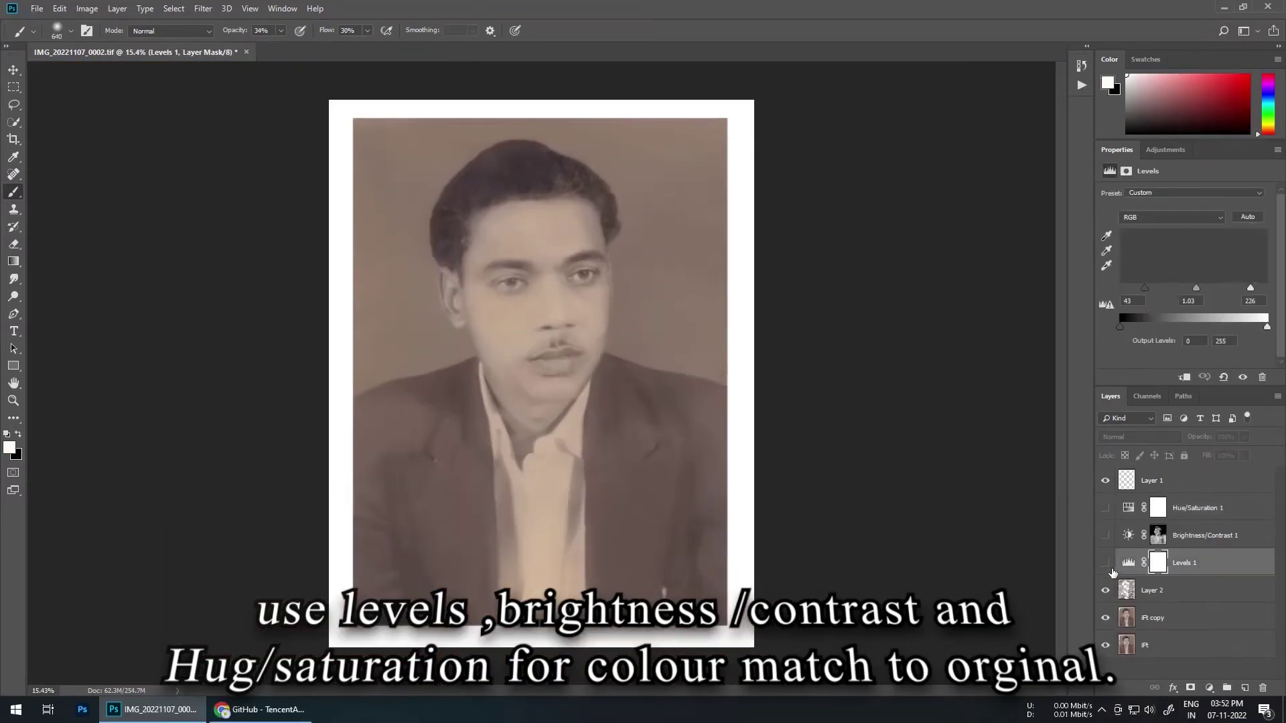
- Show the Levels, Brightness/Contrast and Hue/Saturation adjustments and select the Hue/Saturation layer
click(1105, 535)
click(1172, 508)
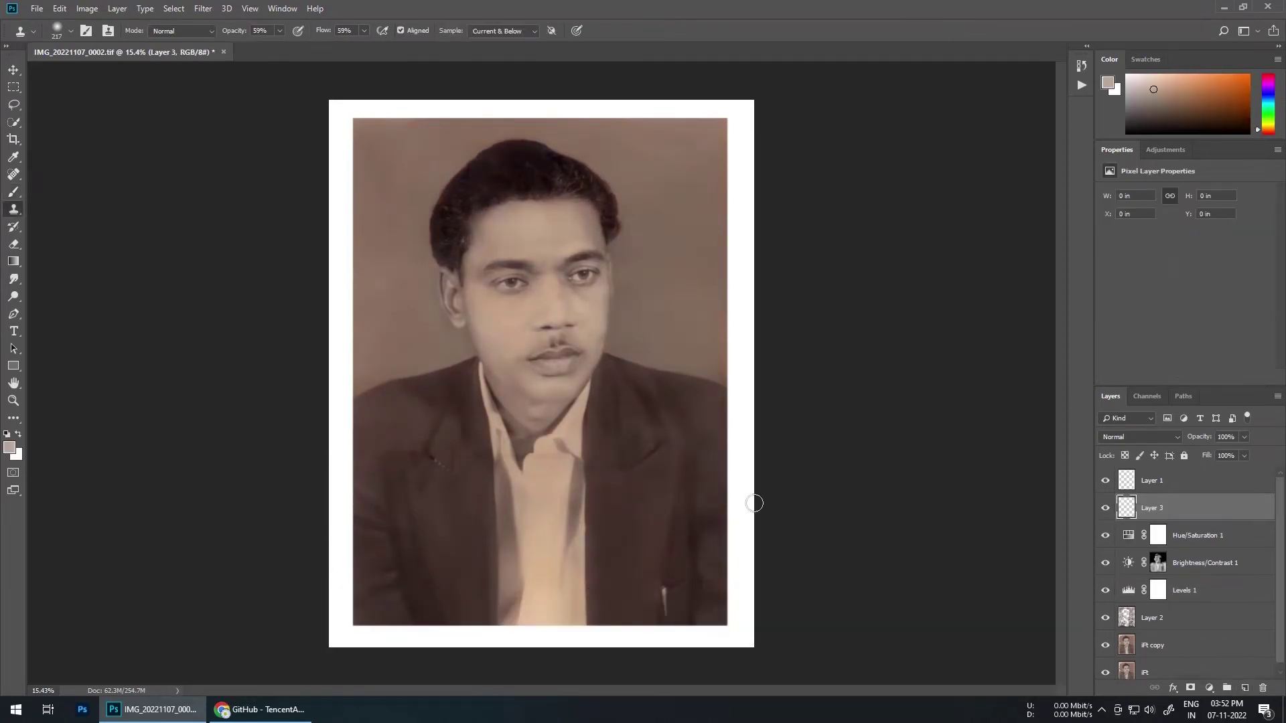
- Clone smooth skin tone over uneven spots around the mouth and forehead on the new top repair layer
scroll(337, 356, up, 3)
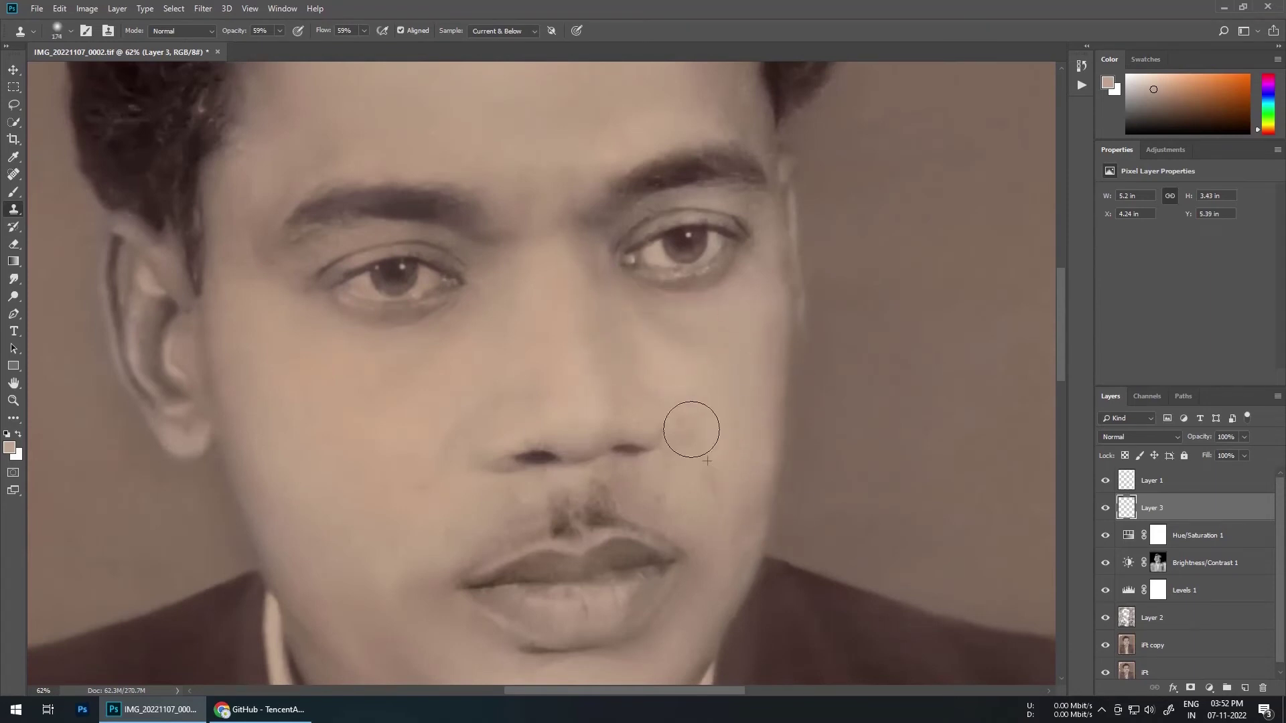
alt+click(614, 502)
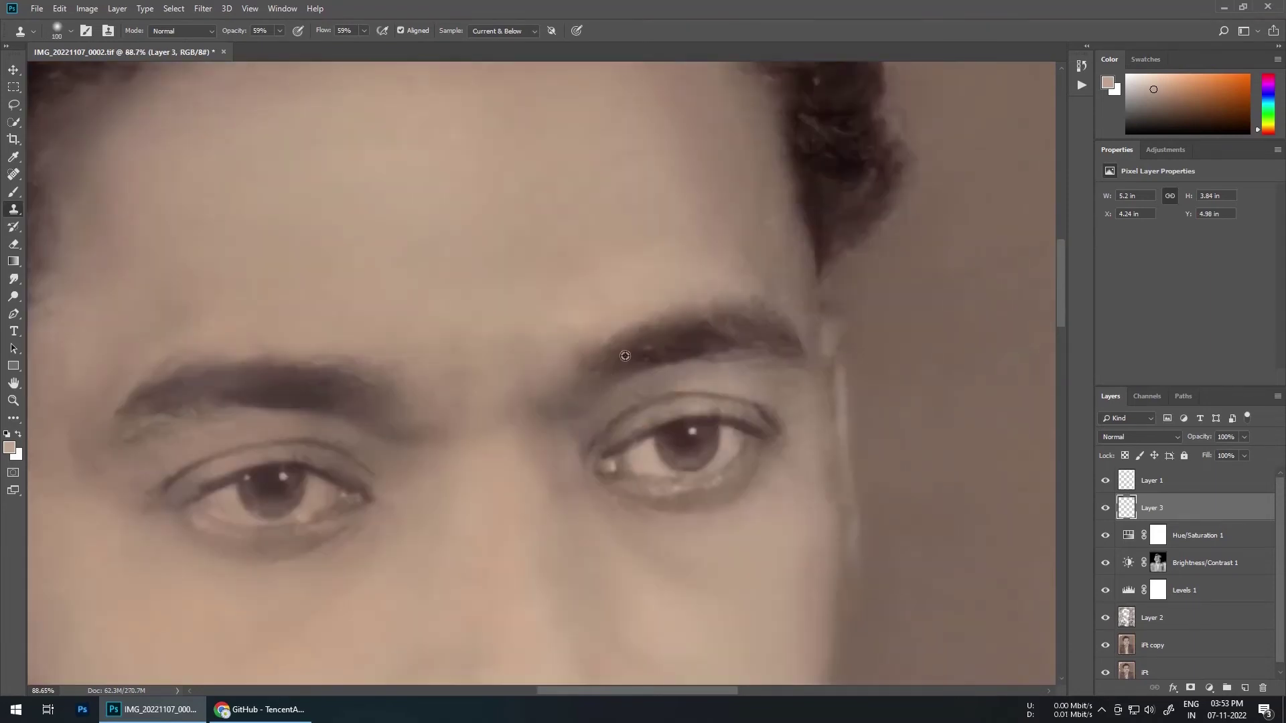
drag(402, 310, 428, 310)
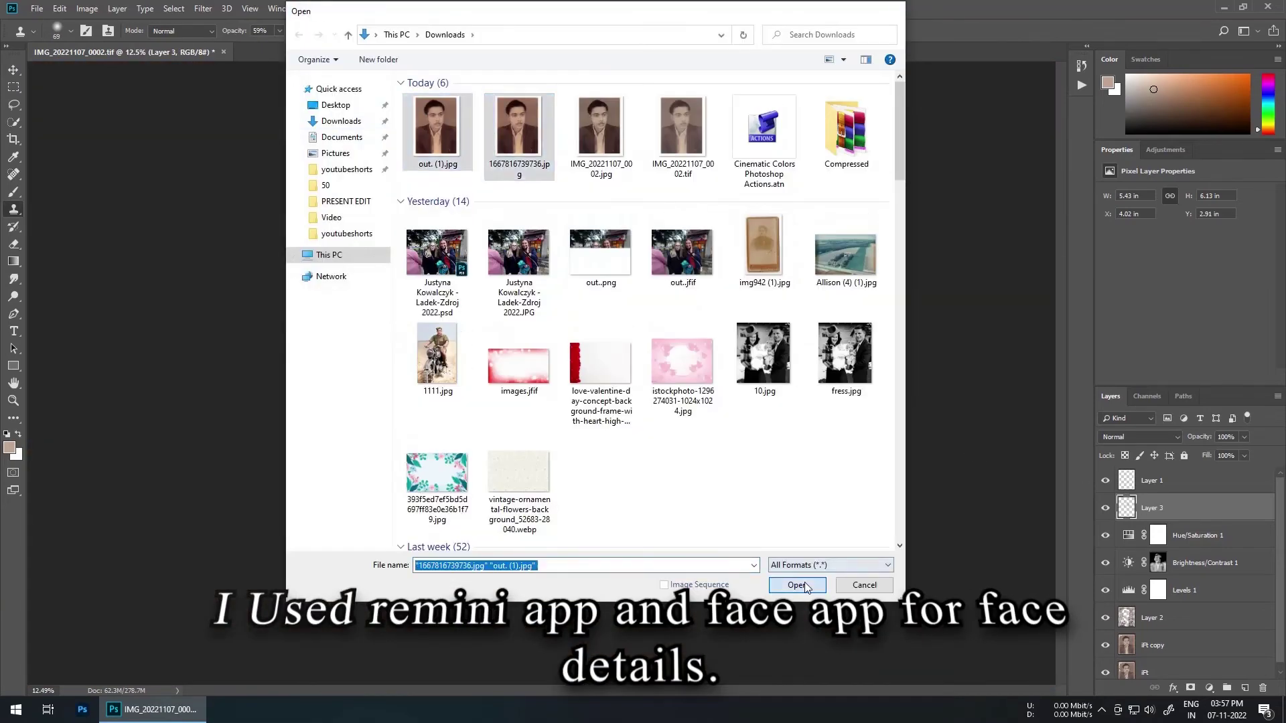
- Open out. (1).jpg and 1667816739736.jpg, place the latter above Layer 3, and scale it to cover the portrait
click(797, 585)
key(v)
drag(373, 135, 564, 349)
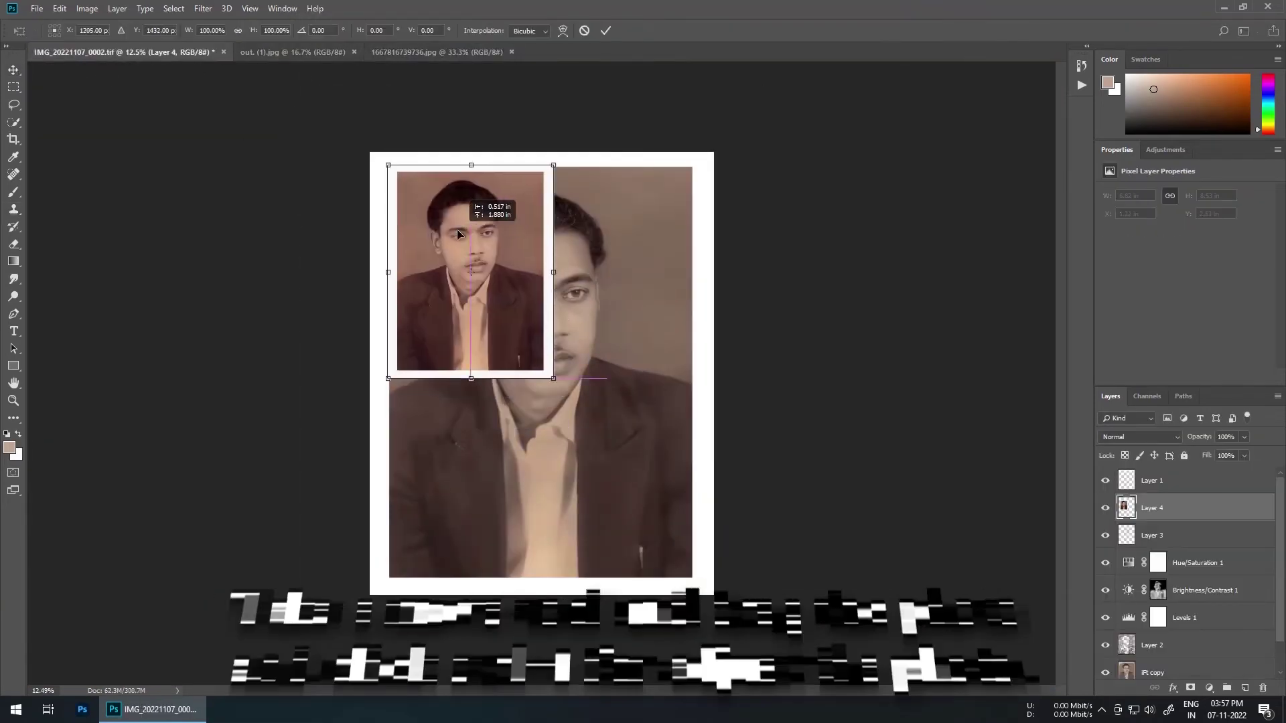
drag(546, 373, 623, 428)
scroll(622, 429, up, 5)
scroll(862, 404, up, 3)
drag(803, 469, 781, 413)
scroll(781, 413, down, 8)
key(Return)
scroll(534, 325, up, 3)
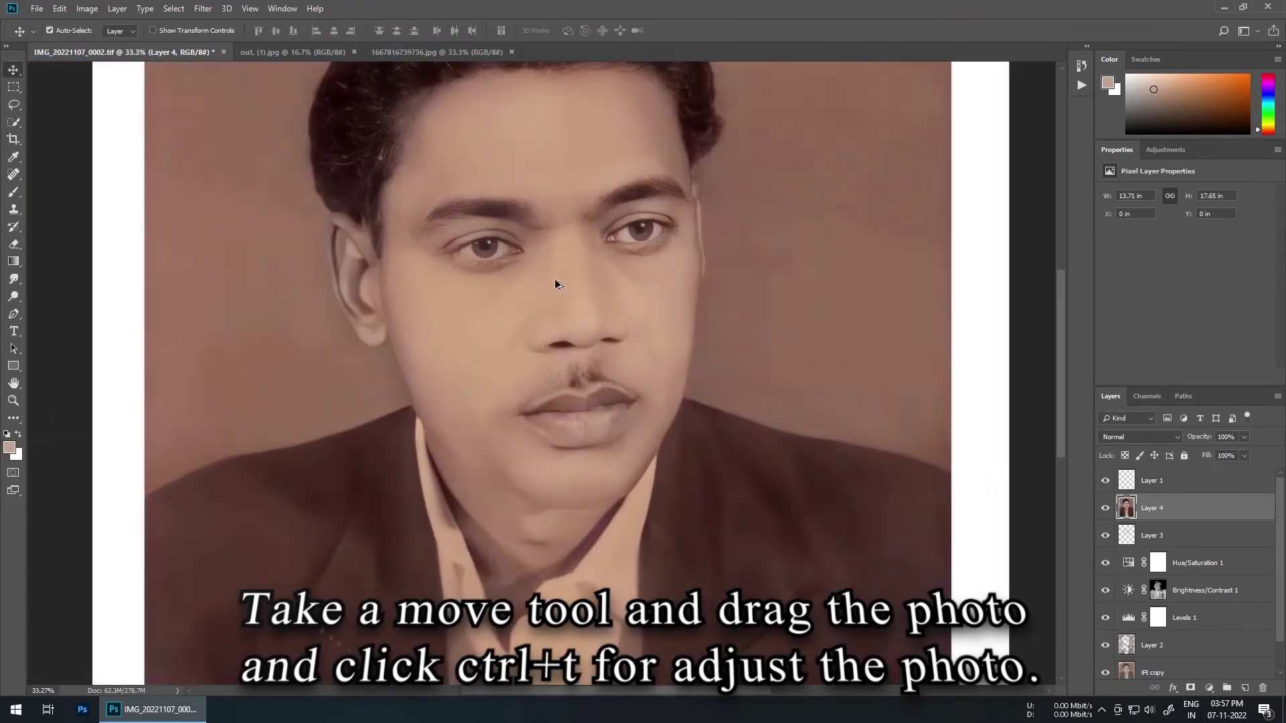
- Align the out. (1).jpg photo over the portrait as the layer above Layer 4 and scale it to 13.71 × 17.65 in
key(ctrl+minus)
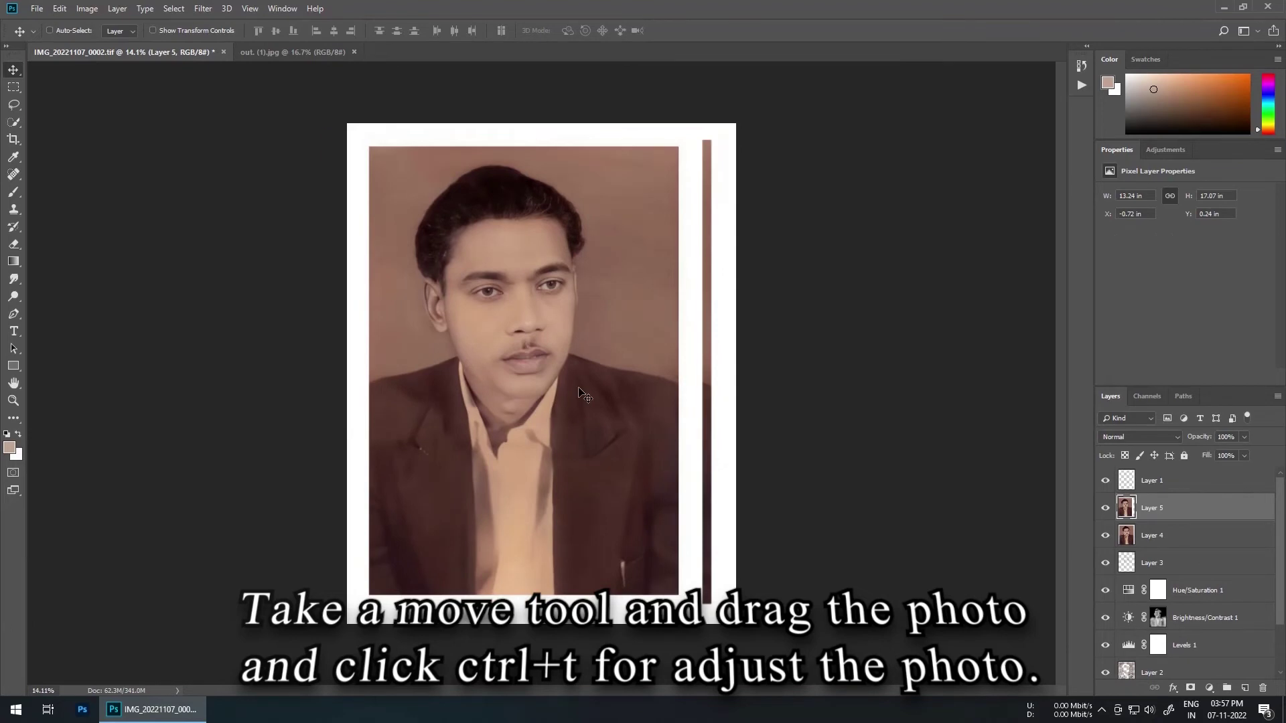
drag(579, 389, 598, 382)
key(ctrl+t)
drag(721, 606, 736, 624)
scroll(736, 624, up, 8)
drag(763, 519, 749, 465)
scroll(752, 539, down, 8)
key(Return)
scroll(548, 408, up, 5)
key(Return)
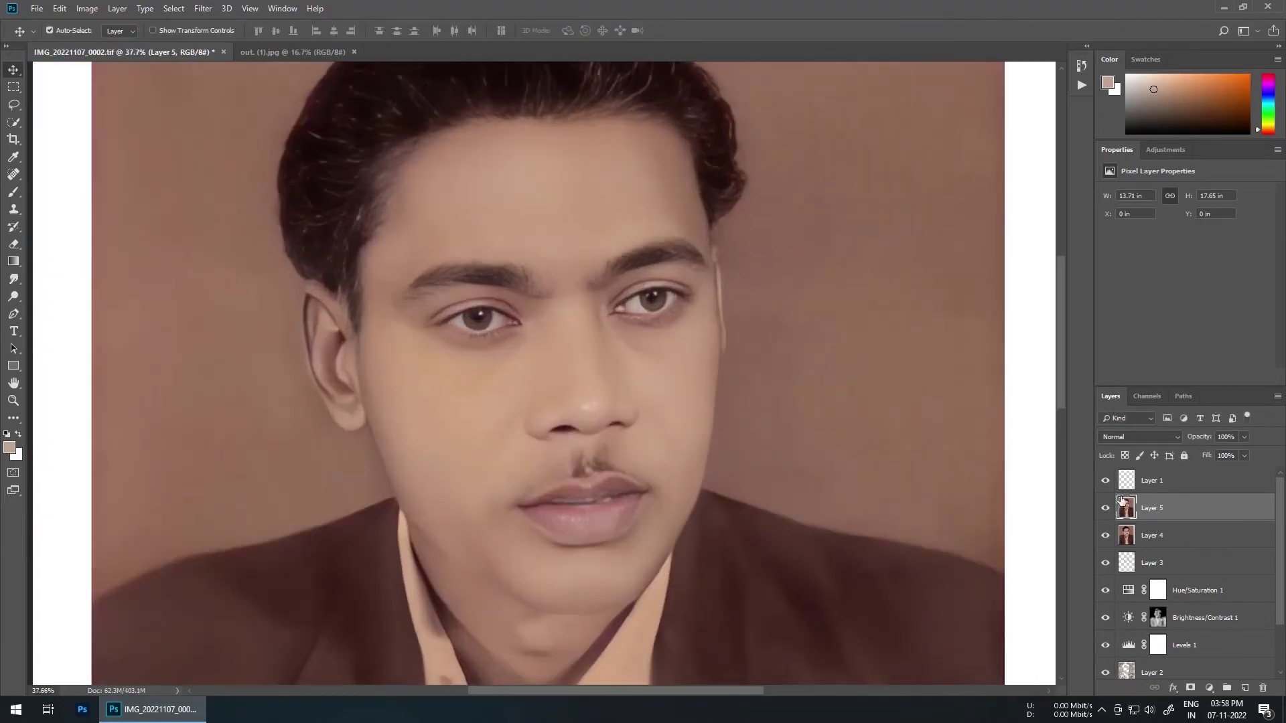
- Add an inverted black mask to Layer 5, set the Brush to 77% opacity and 71% flow, and close out. (1).jpg
click(1190, 688)
key(ctrl+i)
key(b)
scroll(469, 268, up, 2)
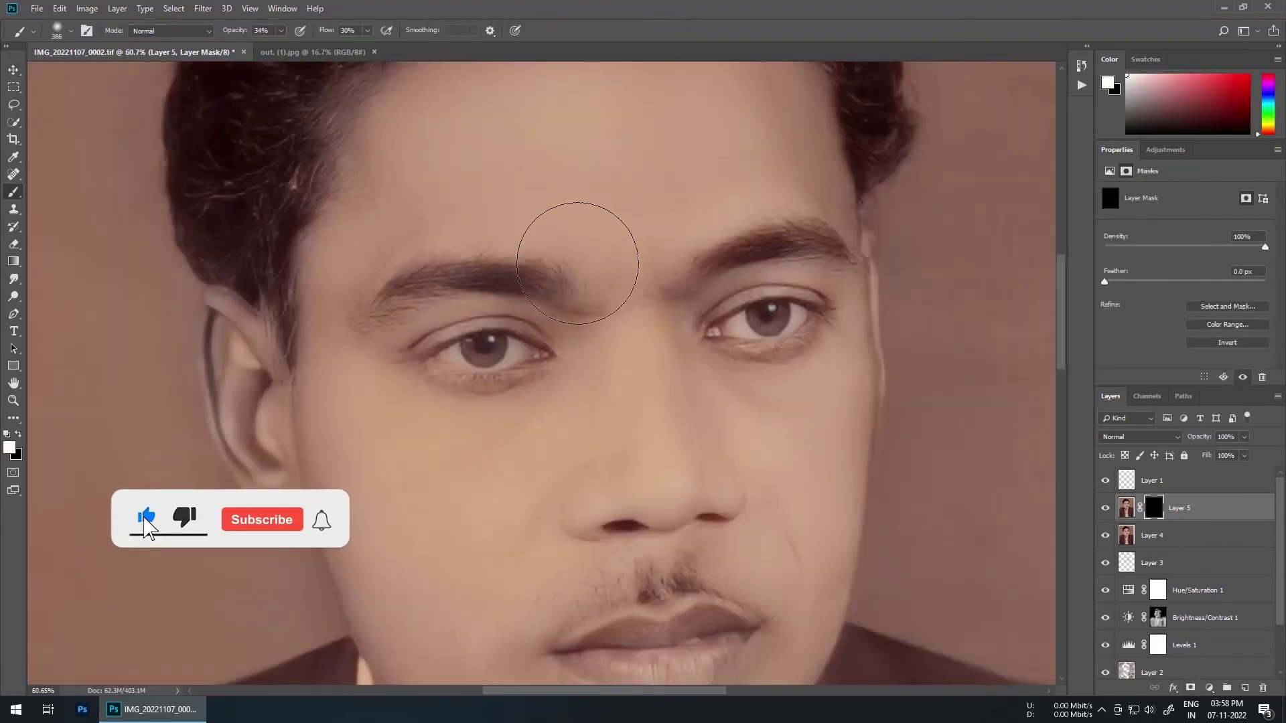
drag(356, 31, 369, 31)
click(374, 51)
key([)
key([)
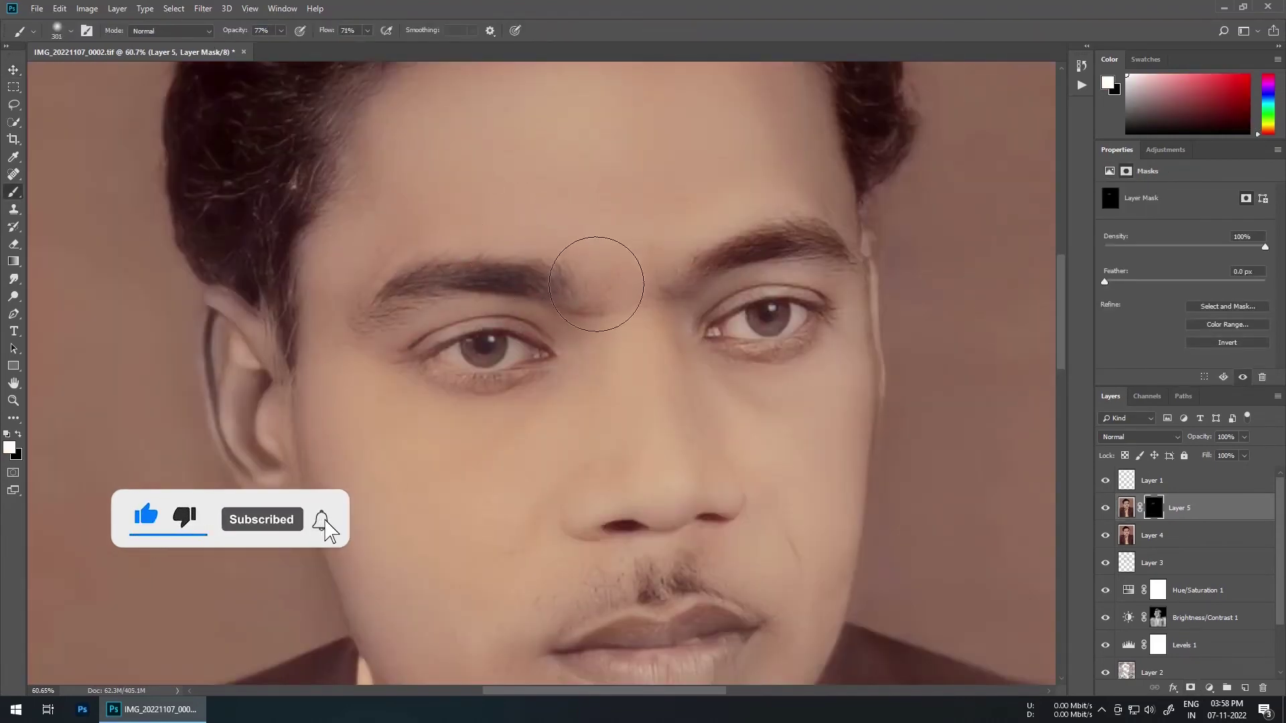
- Paint white on Layer 5's mask over the forehead, eyebrows and eyes to reveal its facial detail
drag(358, 169, 365, 350)
mouse_move(273, 408)
mouse_down()
mouse_move(260, 312)
mouse_move(578, 147)
mouse_move(771, 198)
mouse_move(806, 187)
mouse_up()
drag(779, 169, 792, 284)
drag(850, 381, 850, 457)
drag(833, 466, 753, 289)
drag(674, 429, 625, 273)
key([)
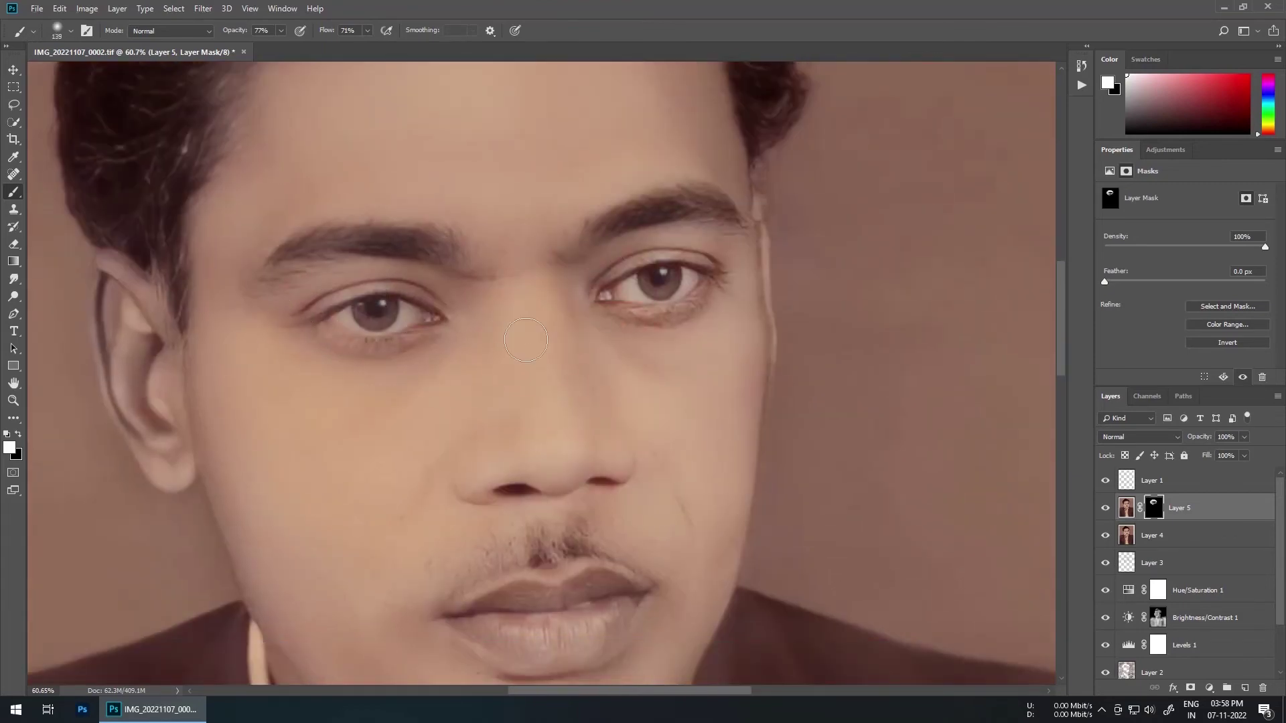
- Extend the white painting on Layer 5's mask over the nose, cheeks, mouth and chin
drag(525, 355, 546, 361)
drag(398, 477, 542, 491)
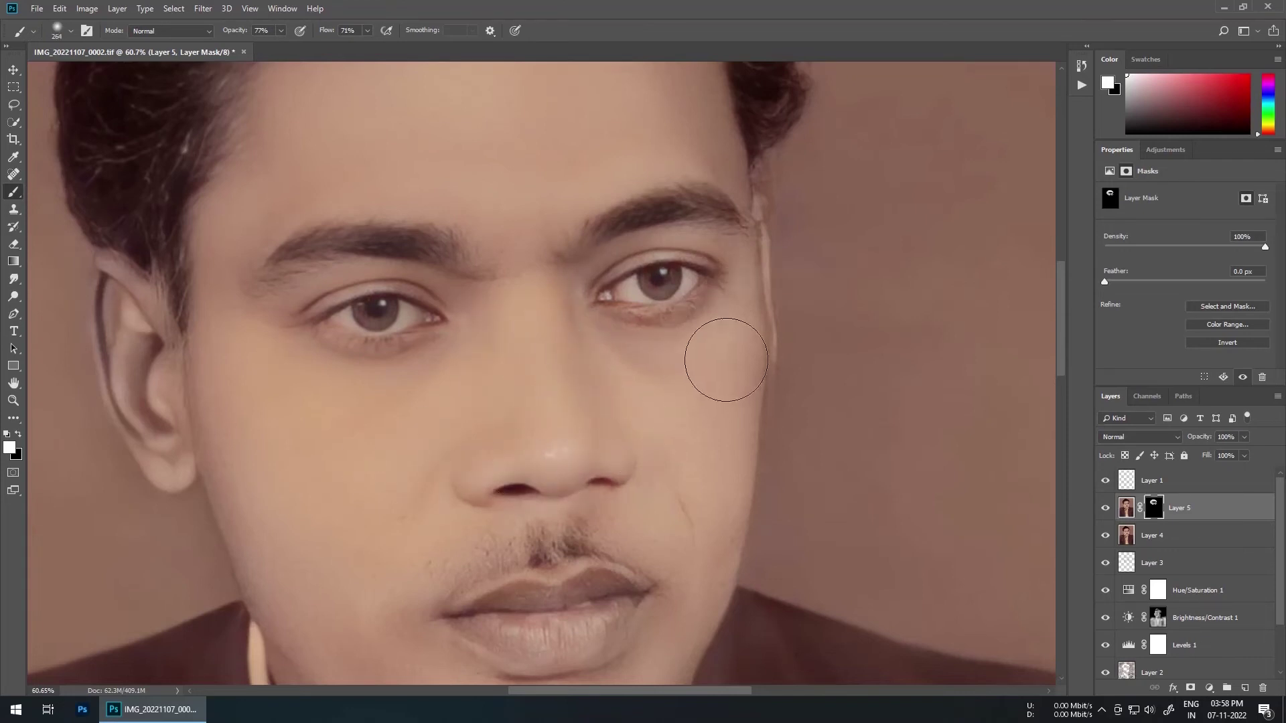
drag(721, 480, 855, 353)
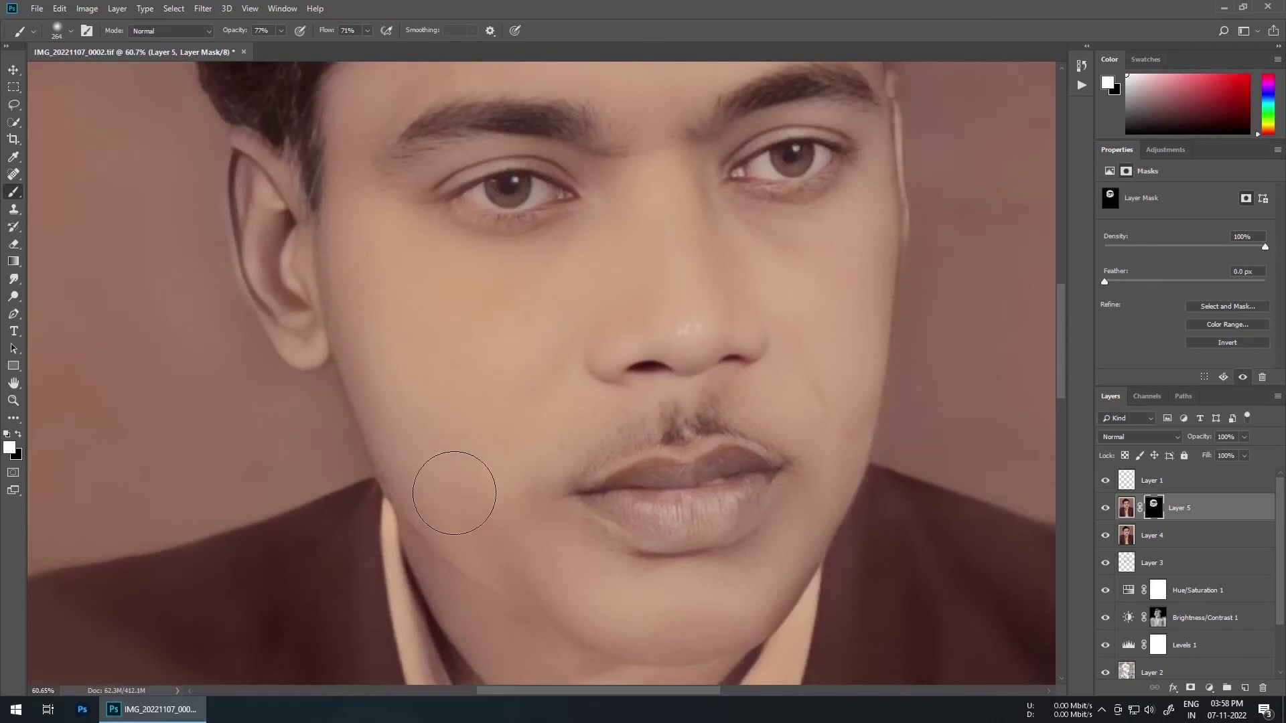
scroll(454, 493, down, 4)
scroll(468, 435, right, 1)
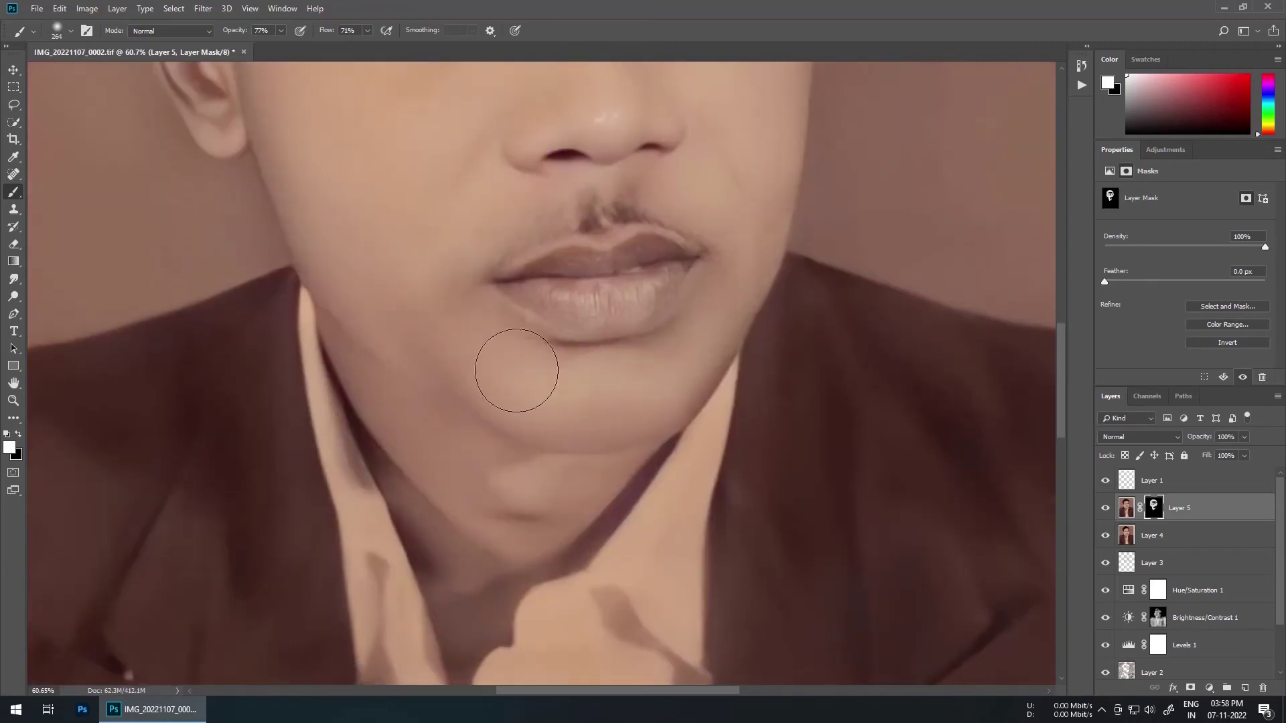
scroll(760, 261, down, 10)
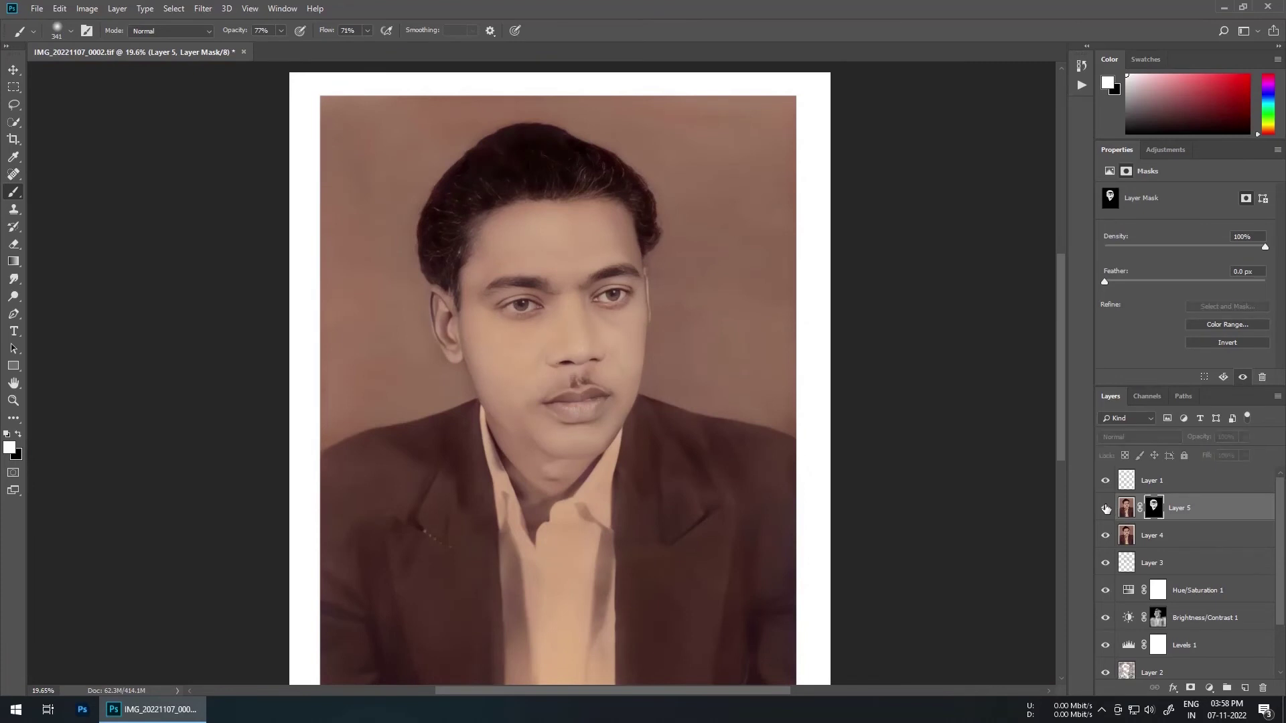
- Compare the portrait with and without Layer 5, and the full restoration against the original bottom layer
click(1105, 508)
scroll(697, 408, down, 5)
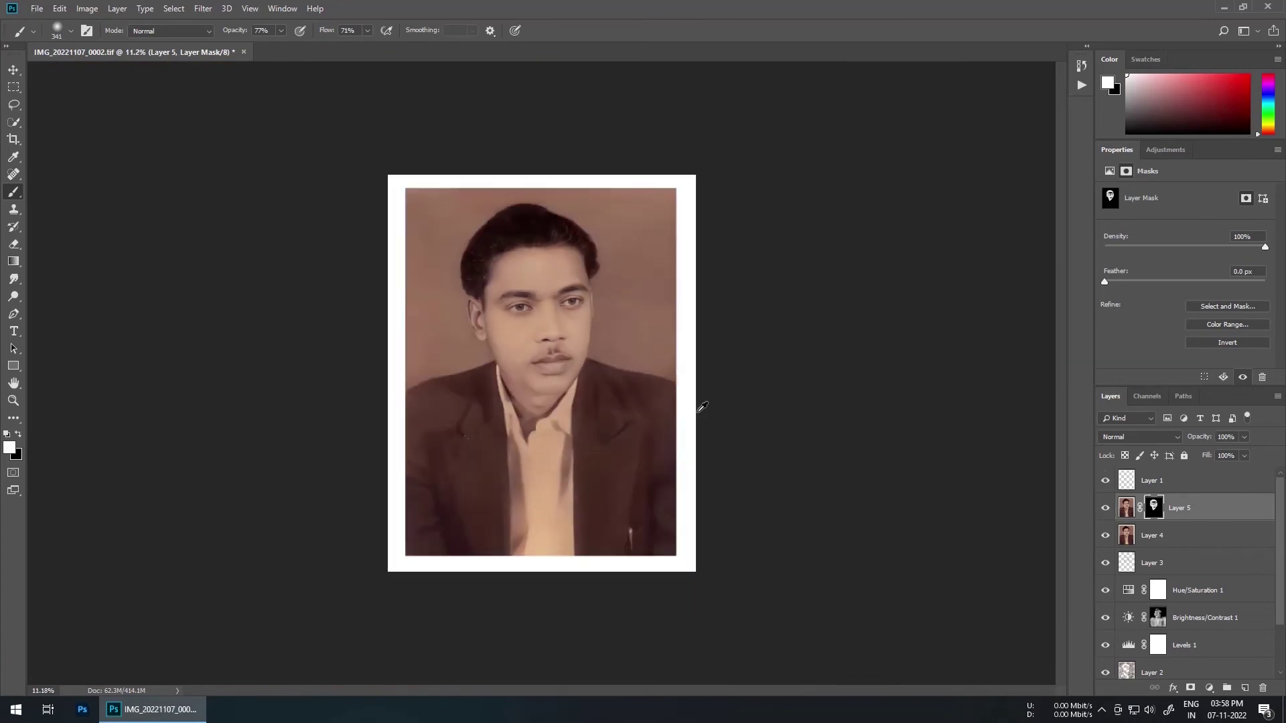
scroll(1138, 570, down, 3)
alt+click(1105, 667)
alt+click(1105, 667)
alt+click(1105, 667)
alt+click(1105, 667)
scroll(487, 288, up, 5)
scroll(736, 402, down, 3)
alt+click(1105, 667)
alt+click(1105, 667)
scroll(1152, 536, up, 3)
- Add a Hue/Saturation adjustment above Layer 5 with Saturation -52 and 75% layer opacity, checking it against the original
click(1166, 150)
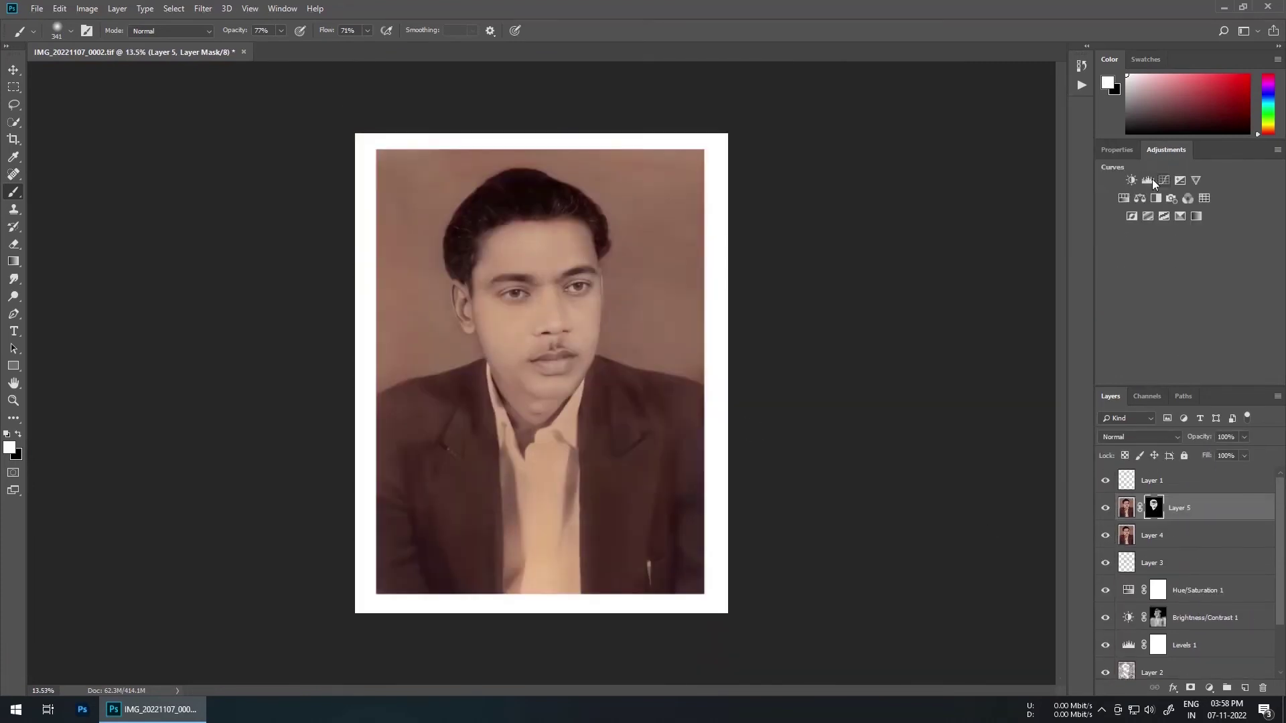
click(1127, 198)
drag(1184, 268, 1141, 269)
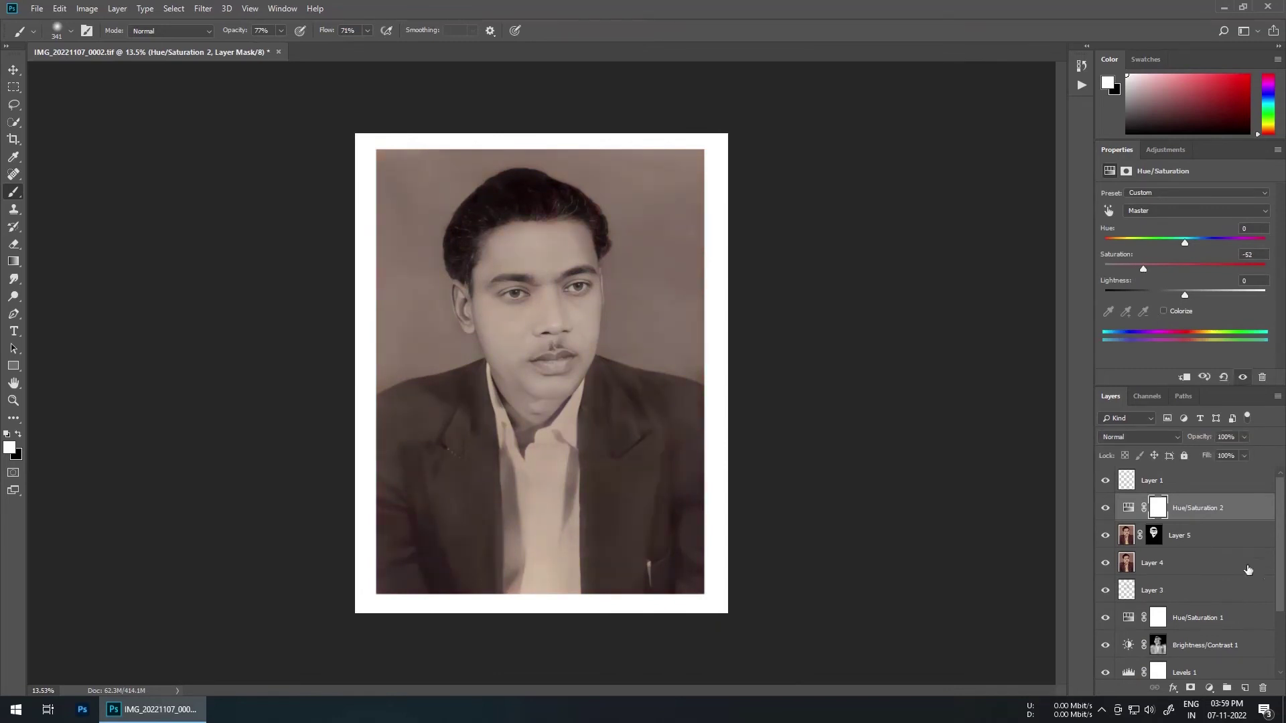
scroll(1173, 548, down, 3)
alt+click(1105, 665)
alt+click(1105, 665)
alt+click(1105, 666)
alt+click(1105, 666)
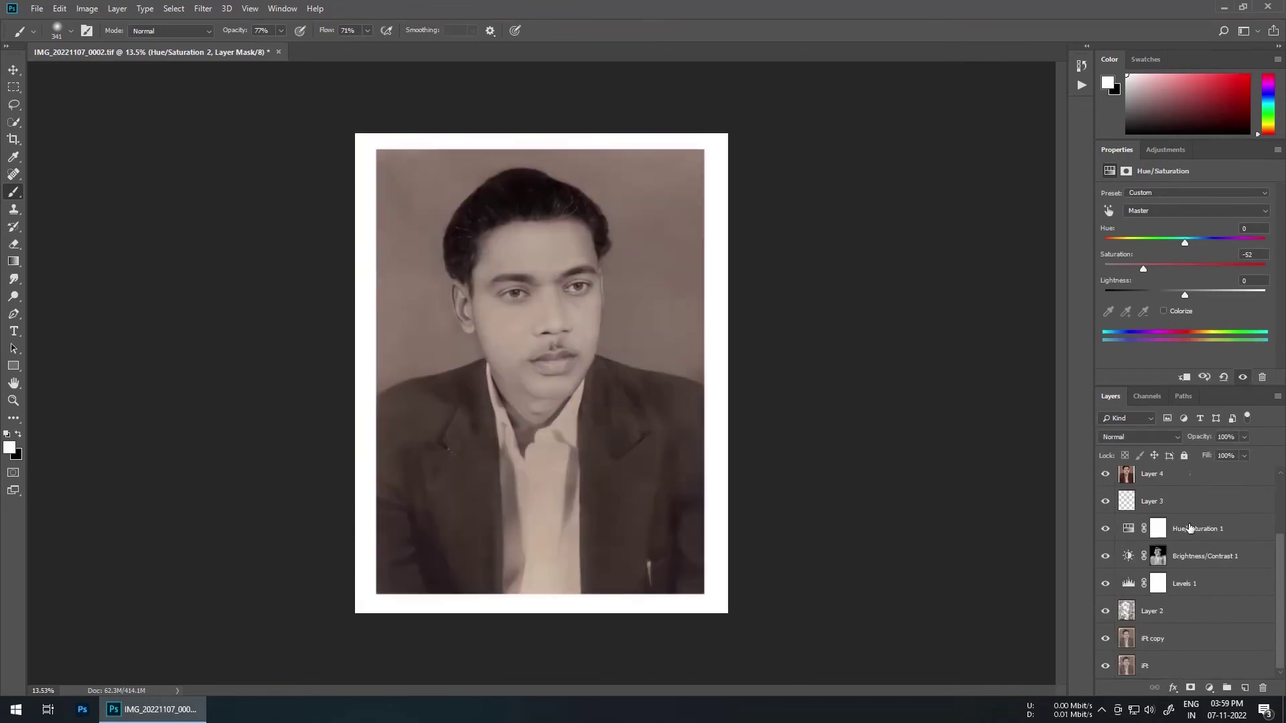
scroll(1189, 529, up, 3)
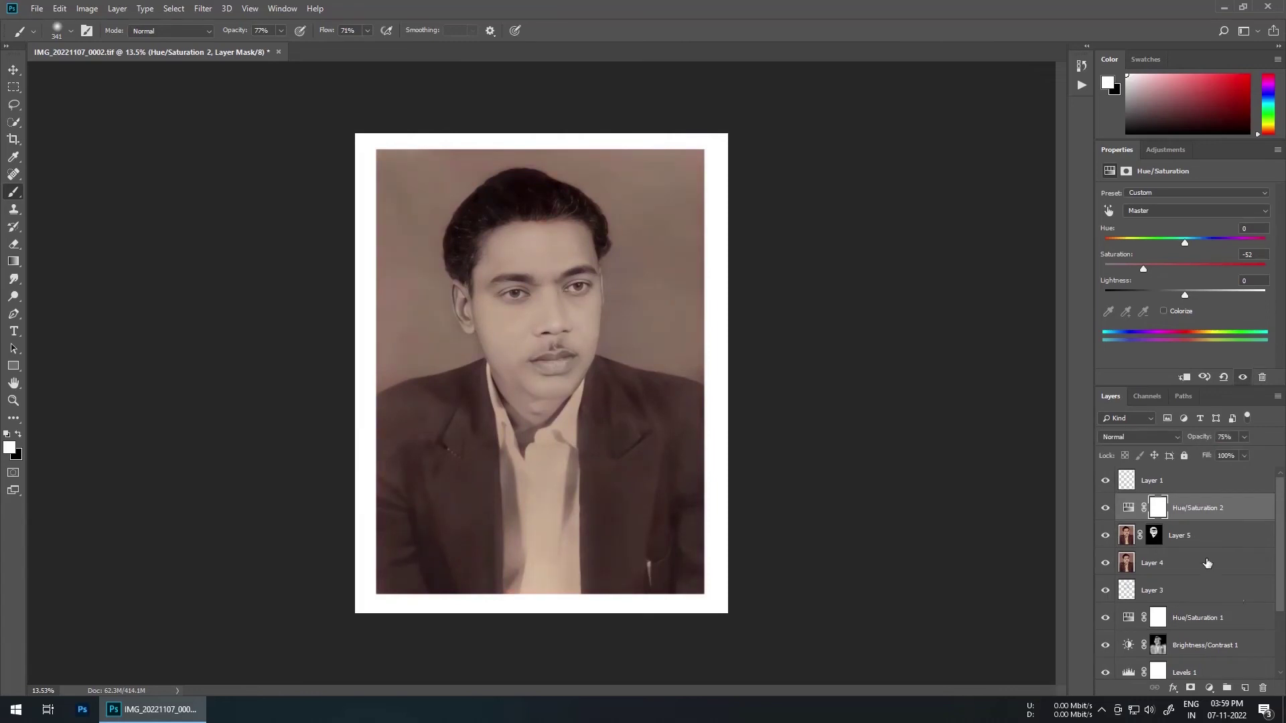
scroll(1124, 517, down, 3)
alt+click(1106, 666)
alt+click(1106, 666)
scroll(1165, 556, up, 3)
- Add a Levels adjustment above Hue/Saturation 2 with the midtones at 0.67 and invert its mask to black
click(1165, 150)
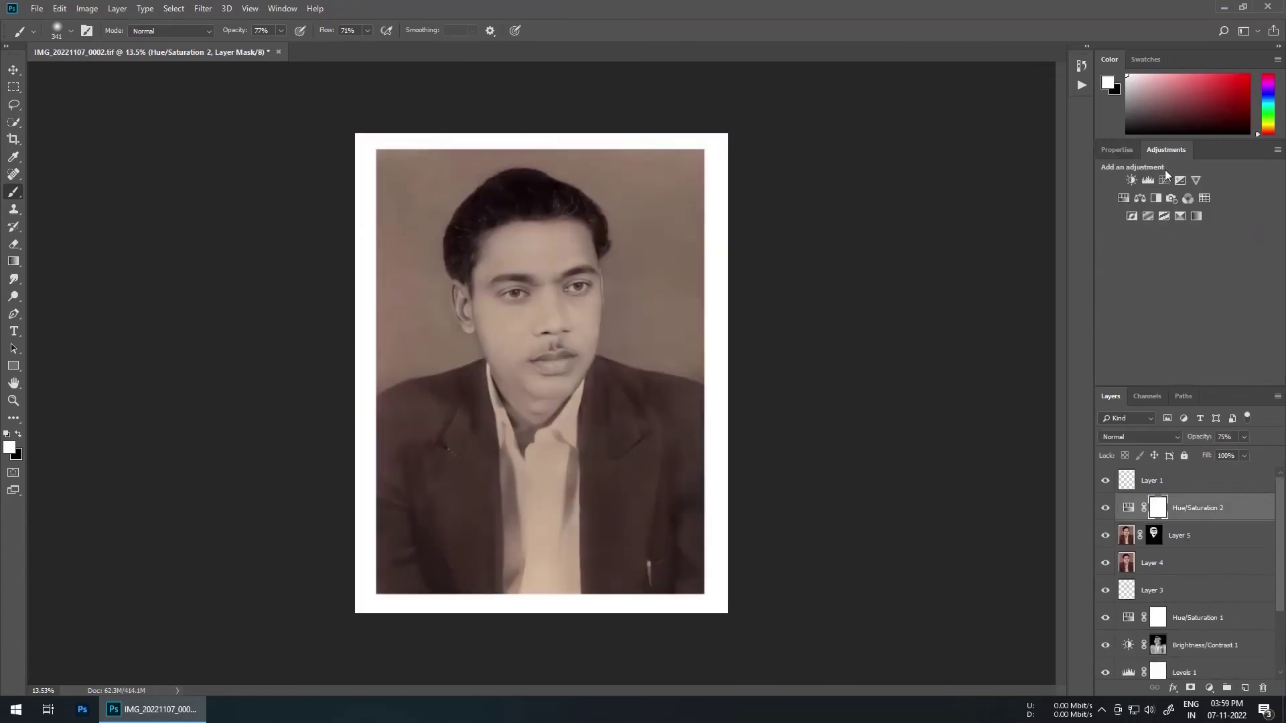
click(1147, 180)
drag(1194, 288, 1212, 288)
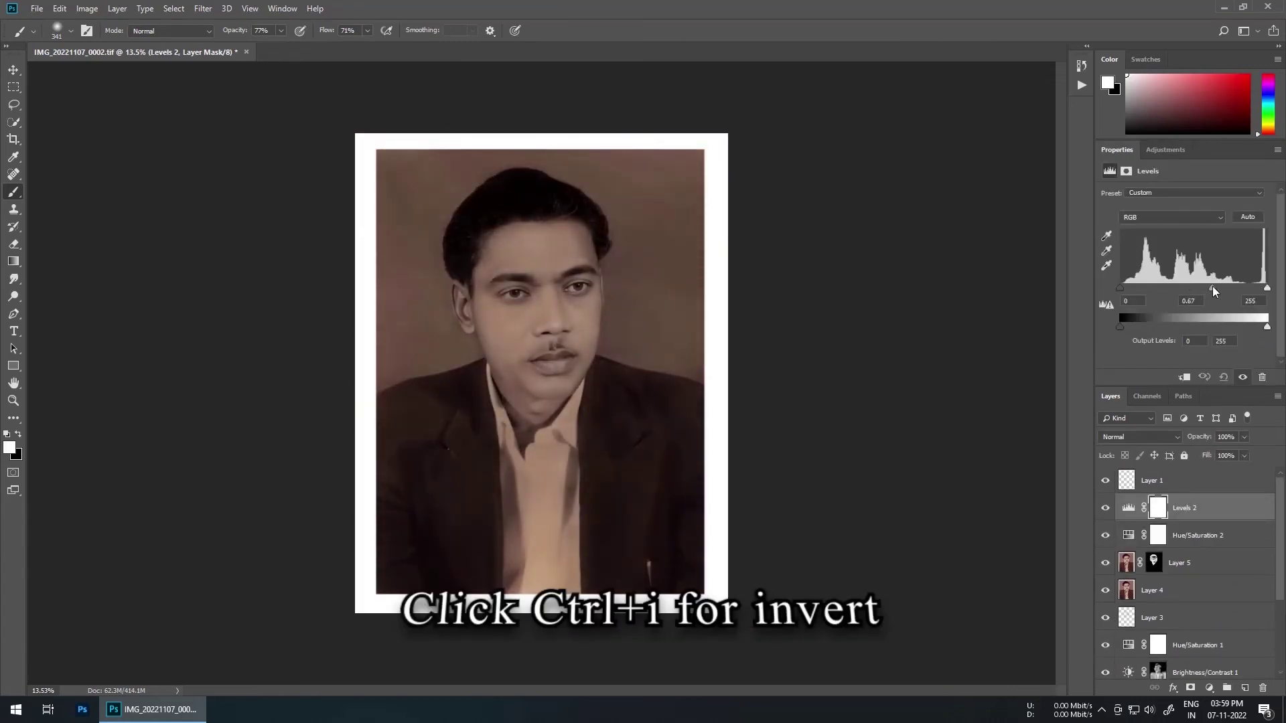
key(ctrl+i)
- Paint white on the Levels 2 mask over the jacket with a large brush at 58% opacity and 53% flow
scroll(554, 402, up, 4)
drag(498, 480, 540, 480)
drag(242, 30, 229, 30)
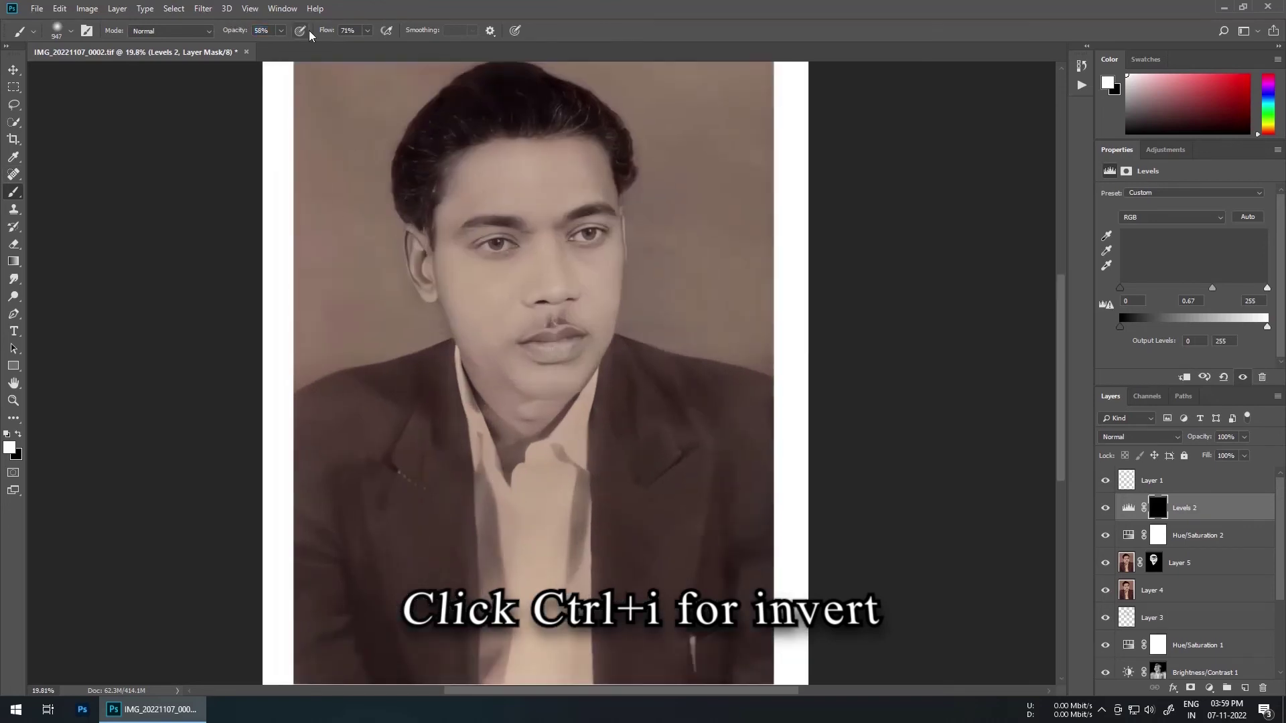
drag(328, 30, 315, 31)
scroll(401, 270, down, 3)
drag(402, 270, 452, 270)
mouse_move(420, 460)
mouse_down()
mouse_move(396, 465)
mouse_move(645, 560)
mouse_move(697, 614)
mouse_move(703, 456)
mouse_up()
mouse_move(615, 360)
mouse_down()
mouse_move(580, 360)
mouse_move(548, 249)
mouse_move(528, 338)
mouse_move(598, 332)
mouse_up()
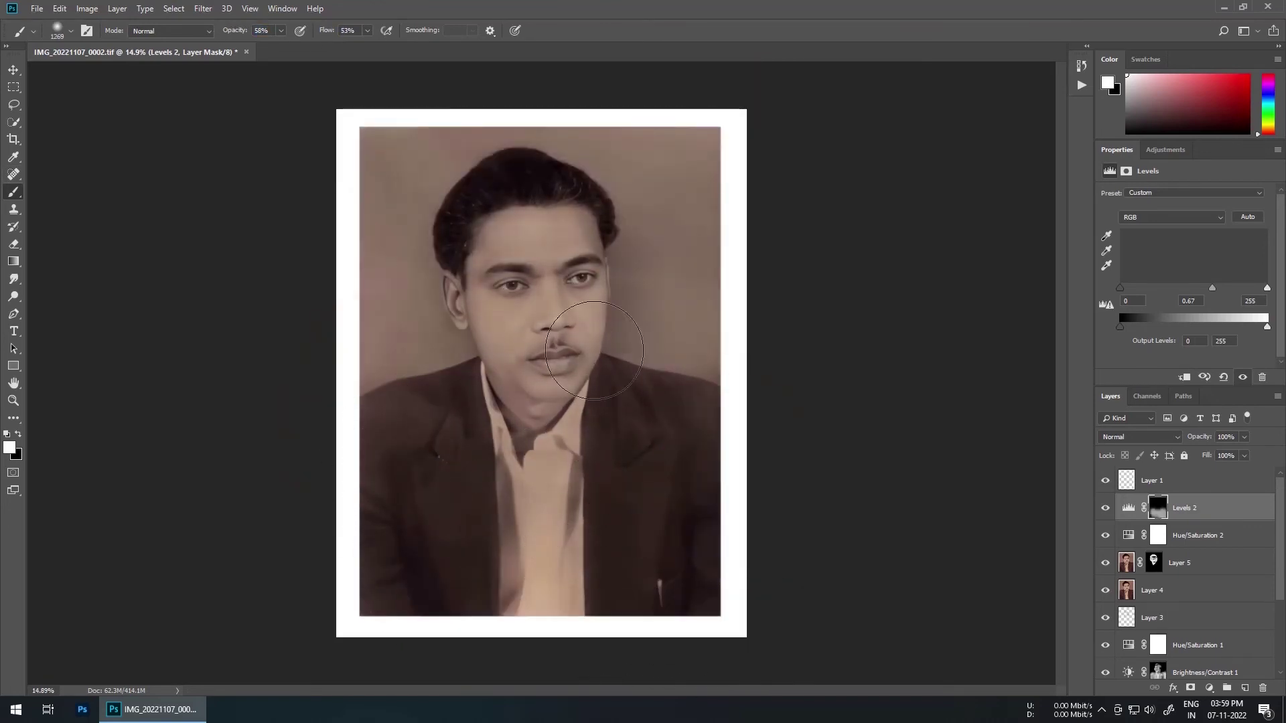
- Refine the Levels 2 mask over the background and face with a 43% opacity brush, and set the layer's opacity to 77%
drag(226, 34, 223, 33)
drag(426, 325, 552, 280)
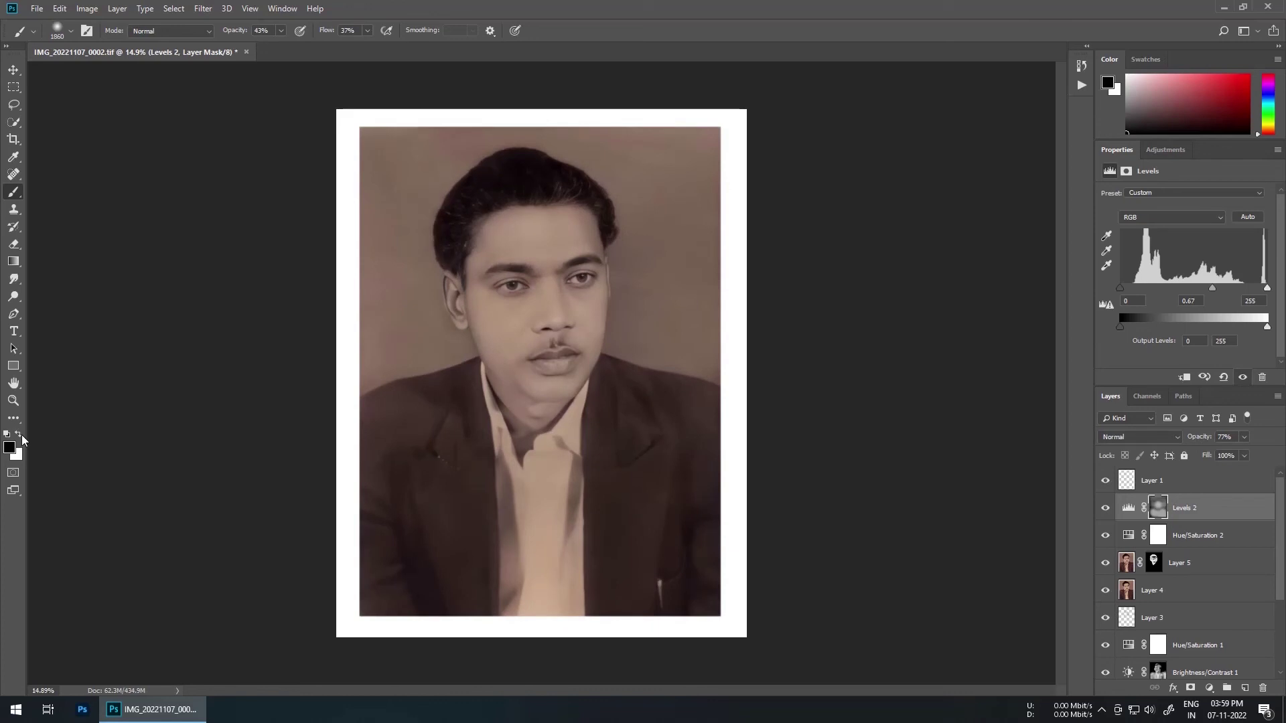
drag(546, 249, 495, 250)
scroll(546, 255, up, 3)
scroll(476, 301, down, 8)
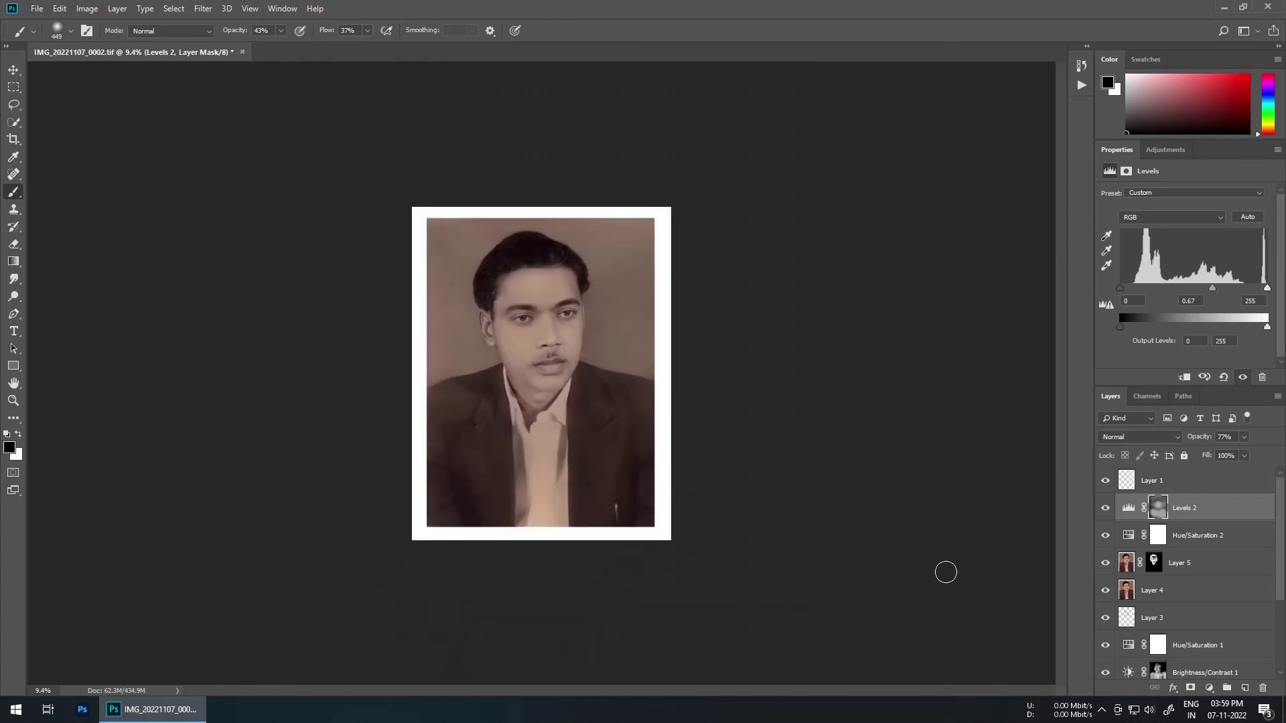
- Compare against the original, stamp all visible layers into a new layer above Levels 2, and apply Camera Raw grain of 59
scroll(1211, 643, down, 4)
alt+click(1109, 666)
alt+click(1109, 667)
scroll(1186, 514, up, 3)
key(ctrl+shift+alt+e)
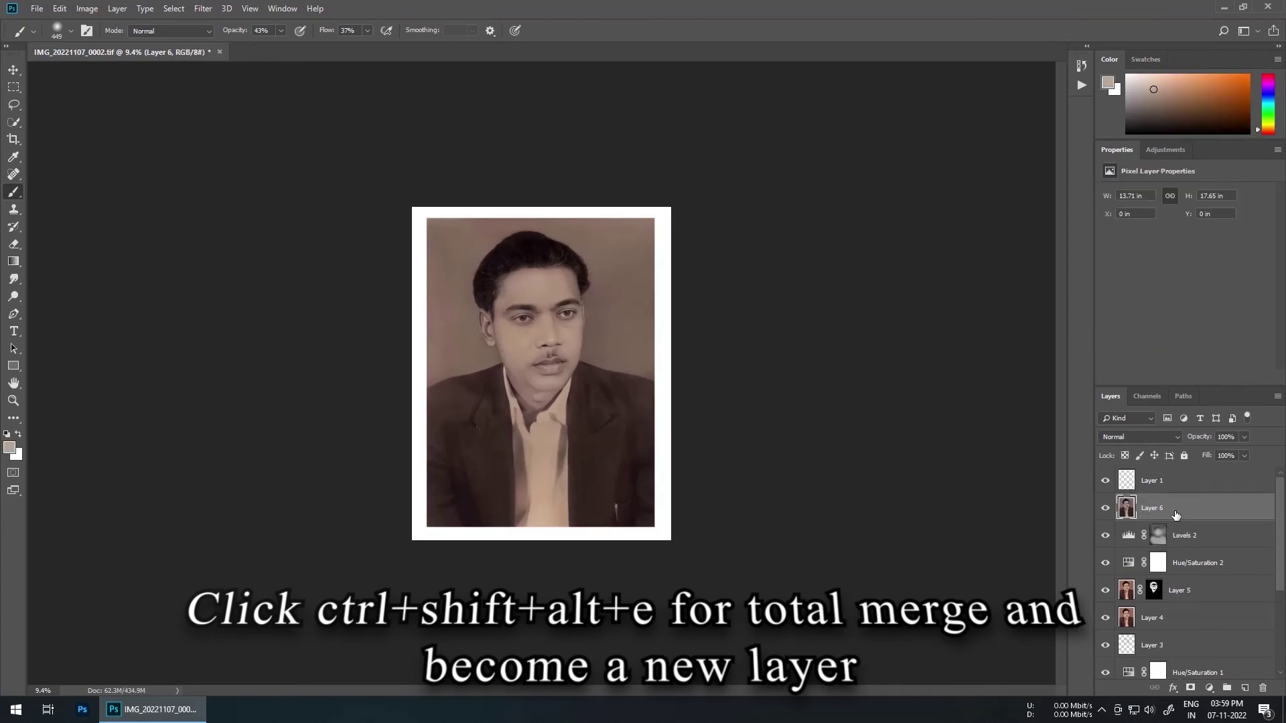
key(ctrl+shift+a)
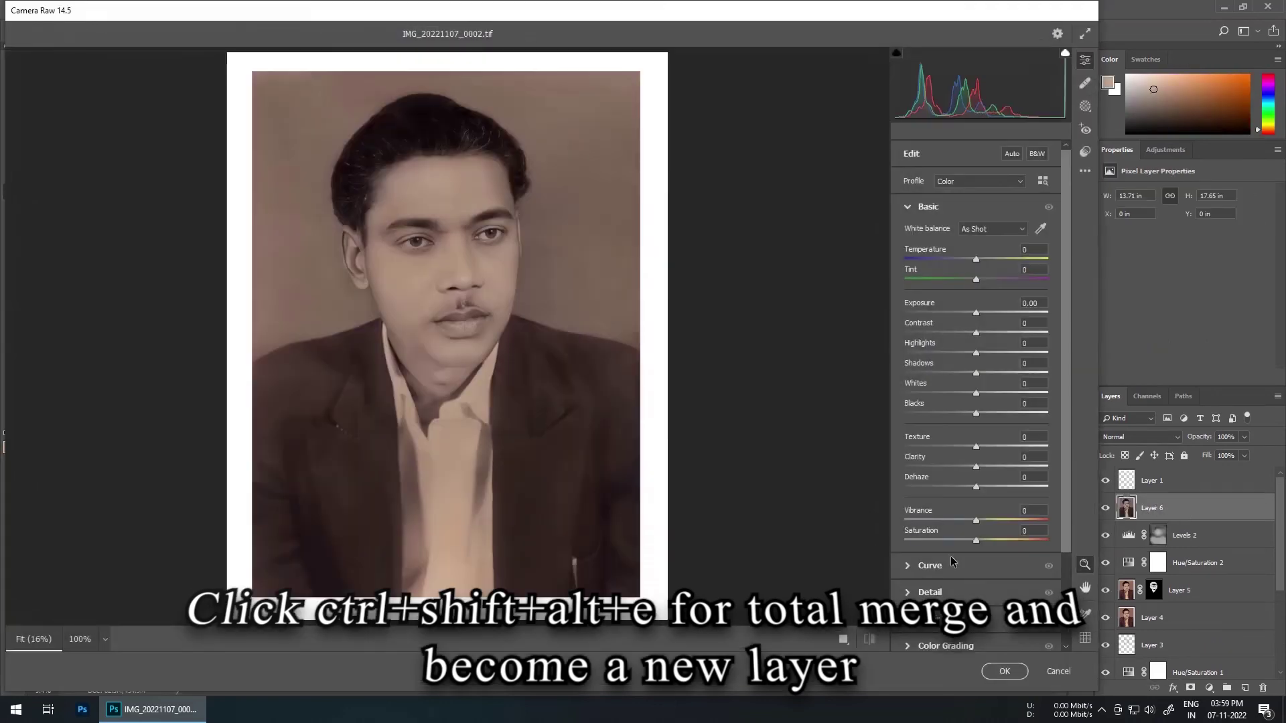
key(Return)
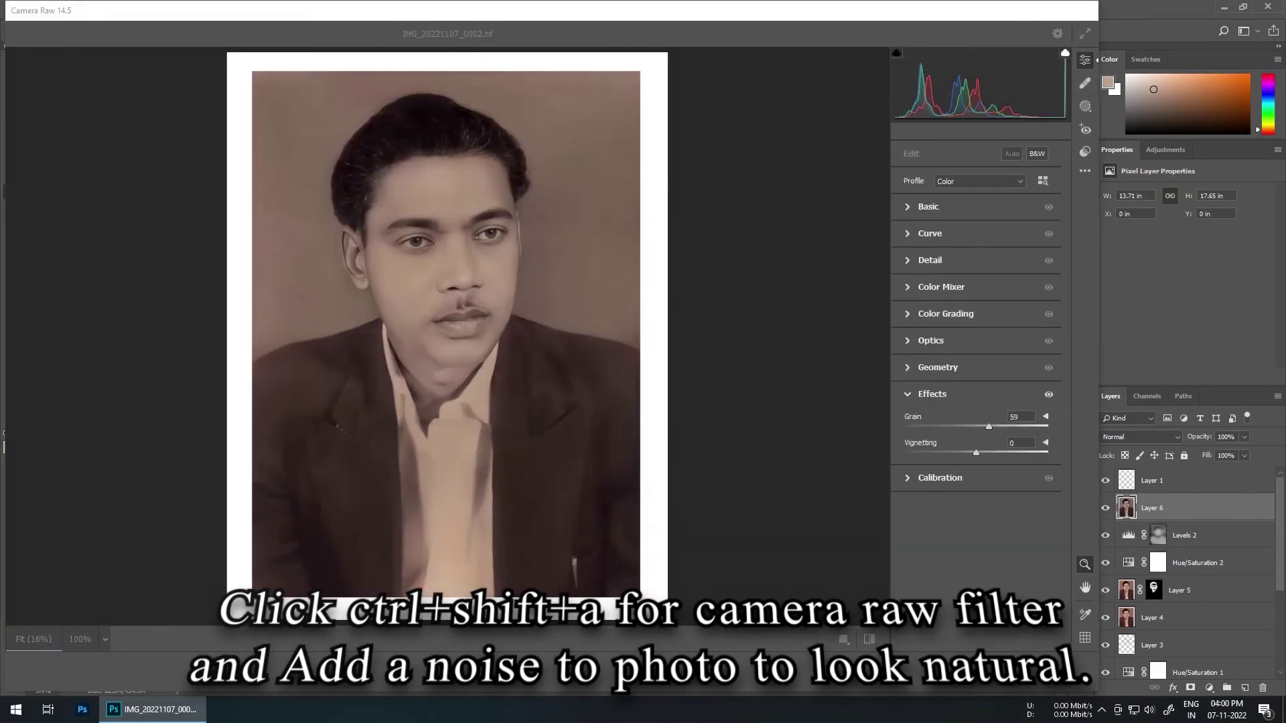
- Lower the grainy merged layer's opacity to 70% and finally 62%, and compare the restored portrait with the original layer
scroll(520, 287, up, 15)
scroll(726, 454, up, 5)
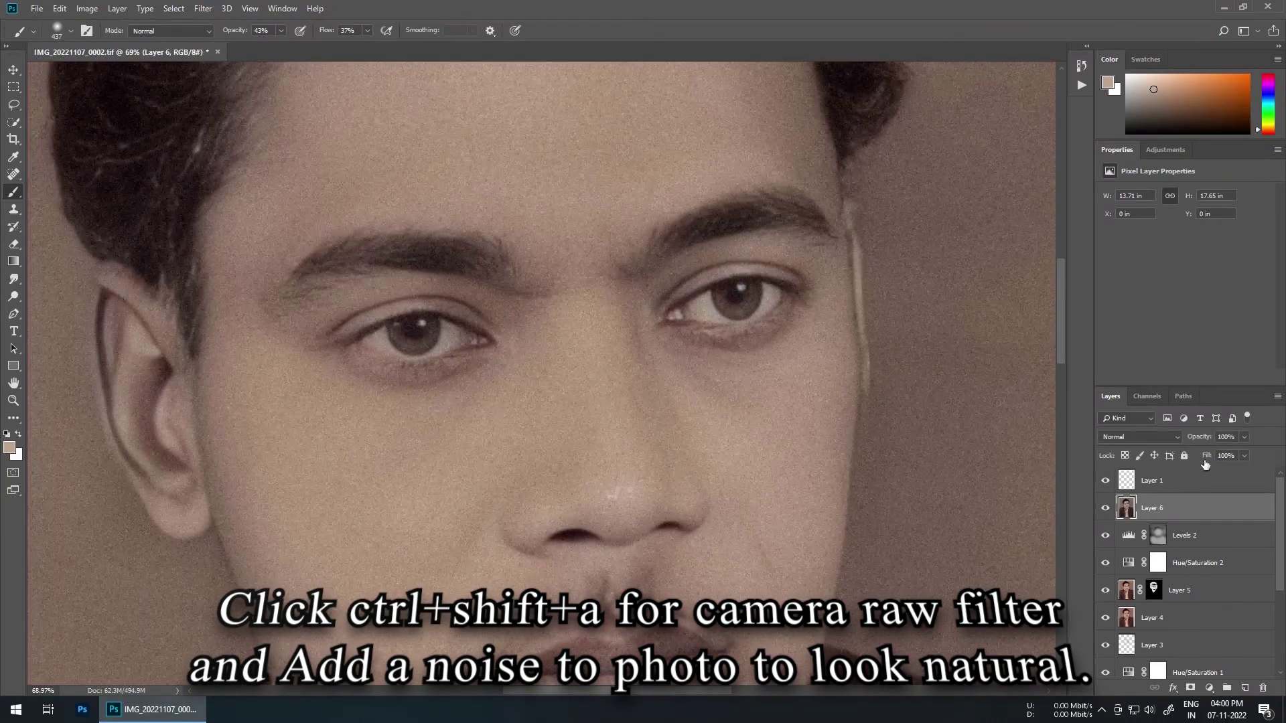
text(70)
key(Return)
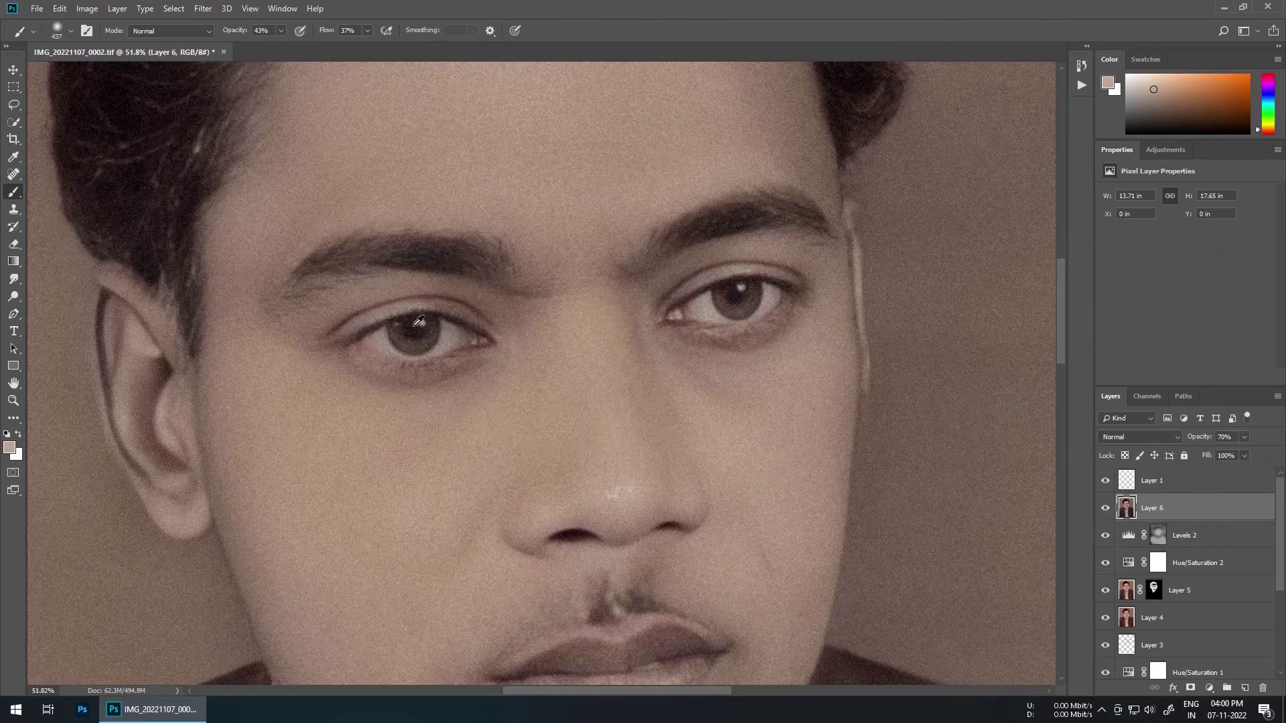
scroll(413, 314, down, 2)
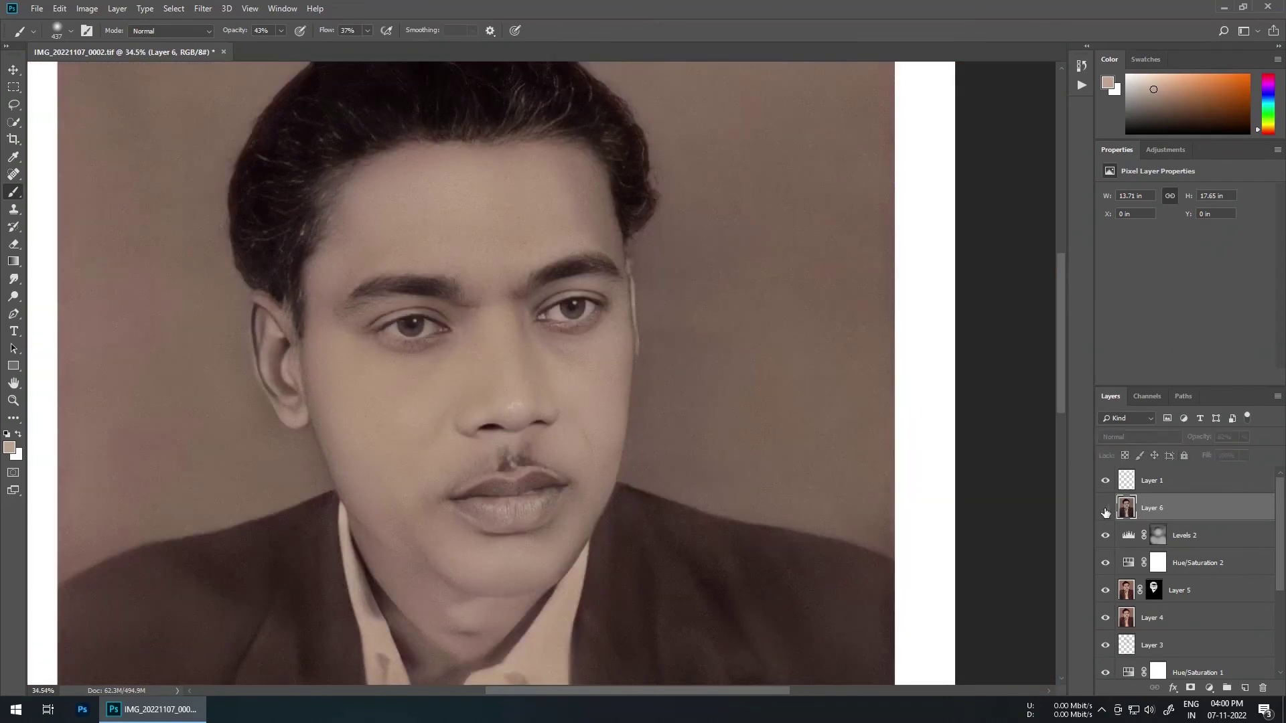
scroll(750, 415, down, 4)
scroll(1145, 649, down, 3)
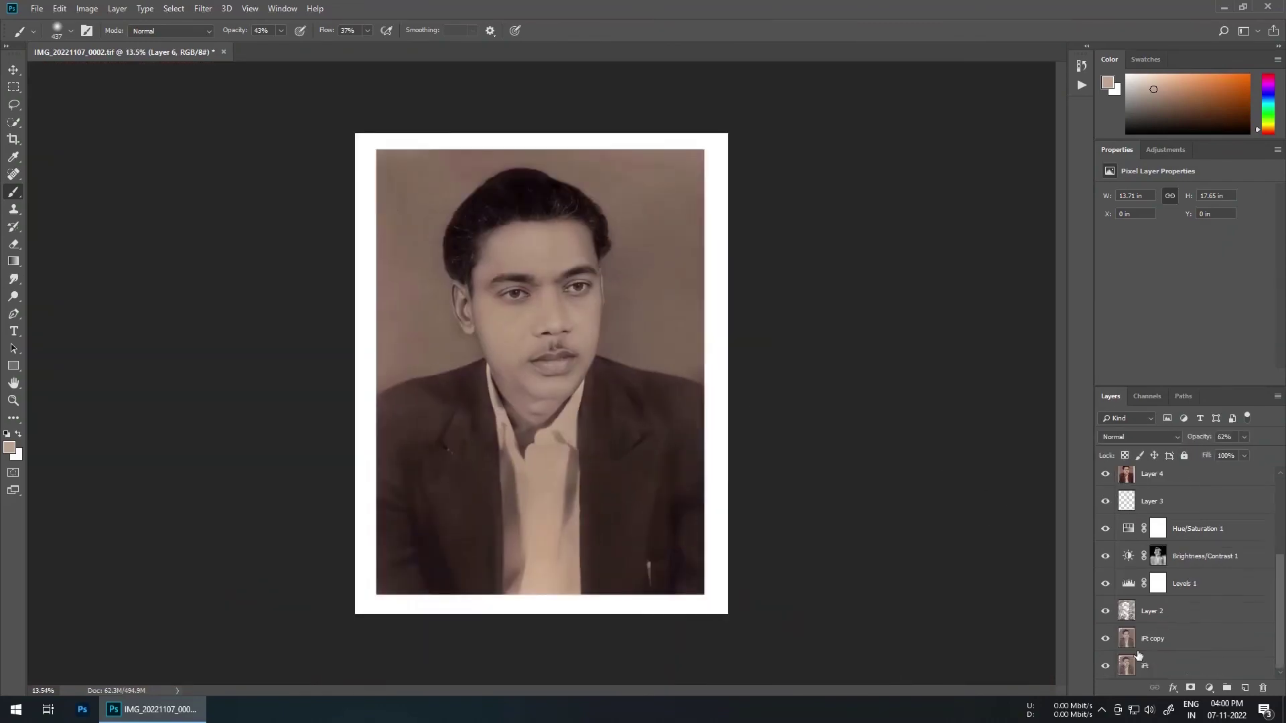
alt+click(1105, 668)
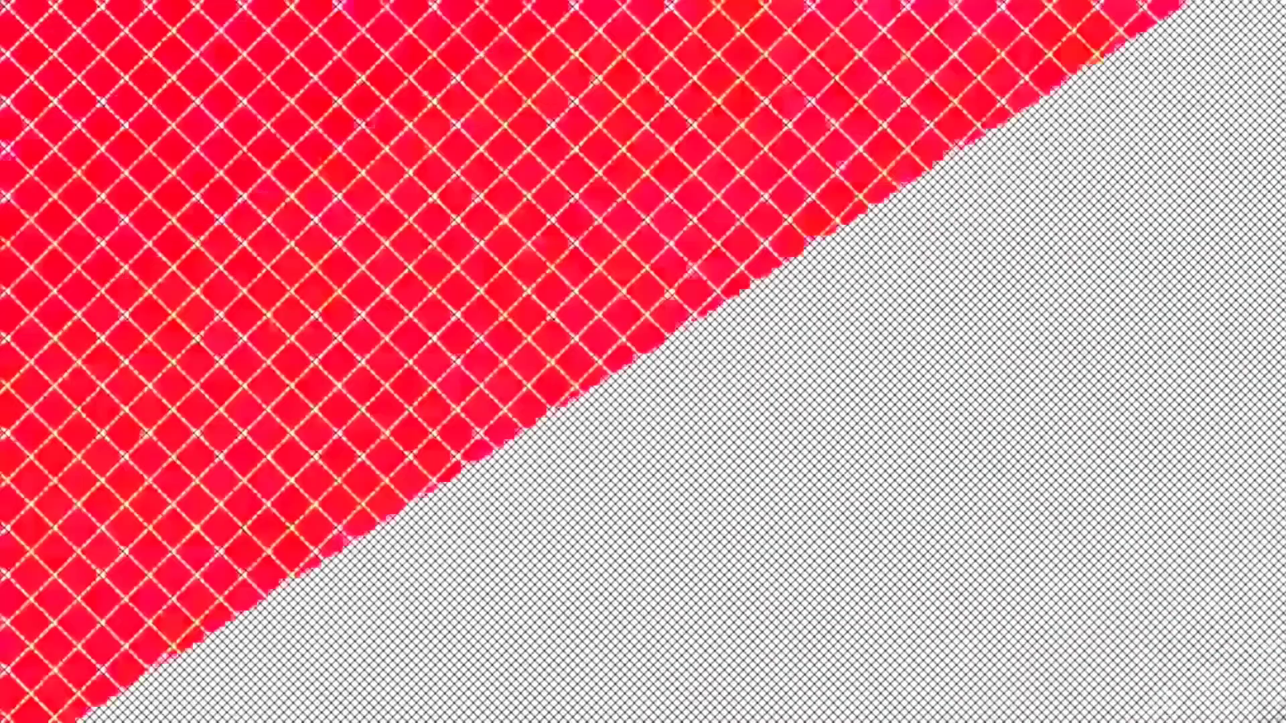